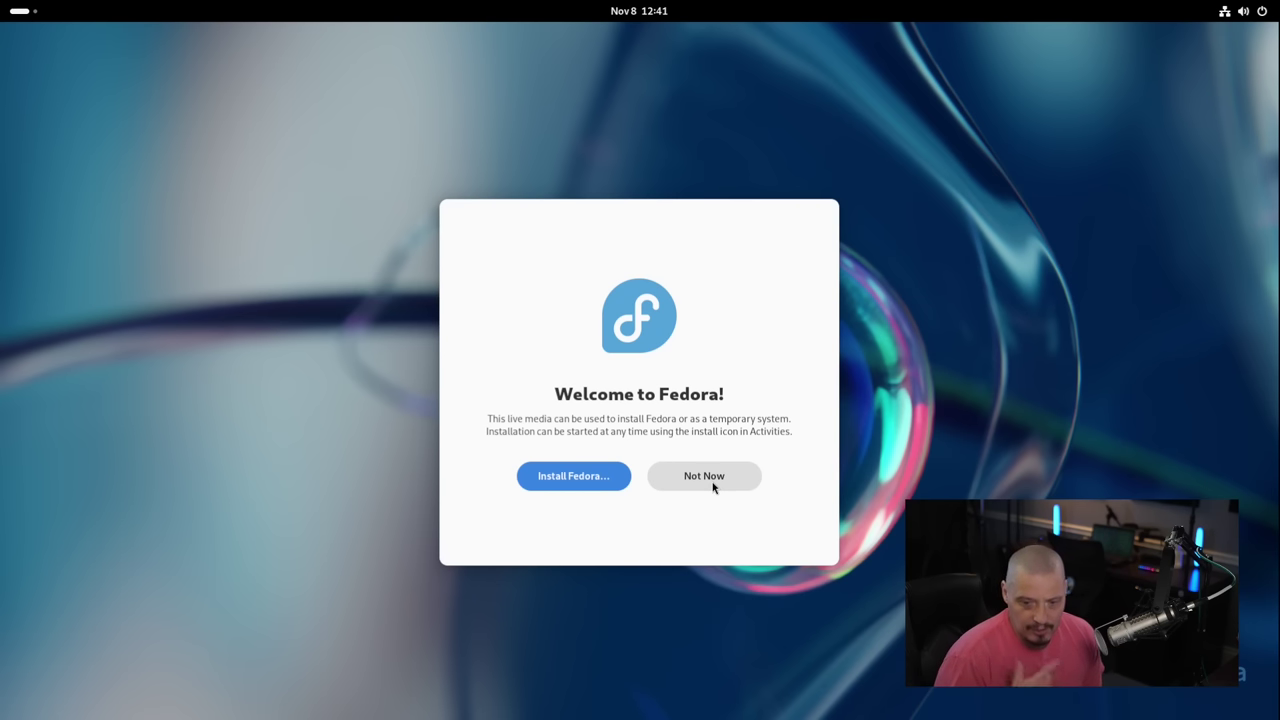
Step: Launch the Fedora installer and continue with English (United States) as the language
left_click(574, 476)
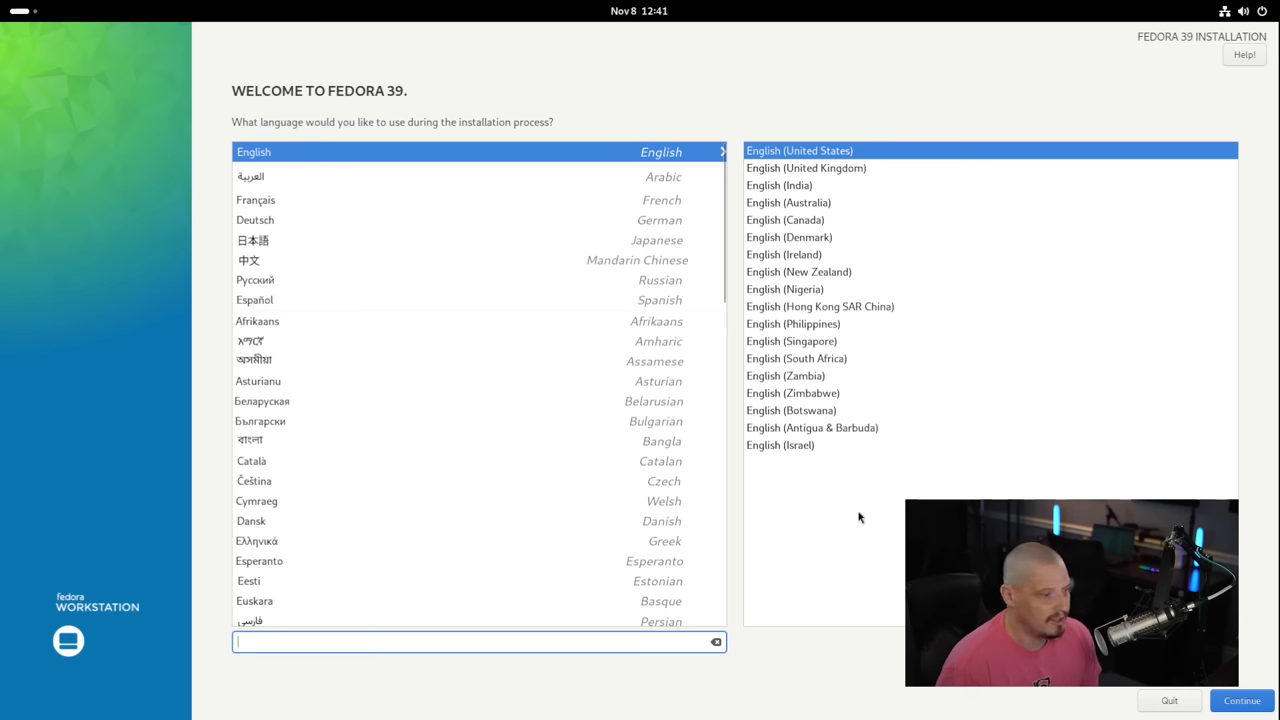
left_click(1240, 700)
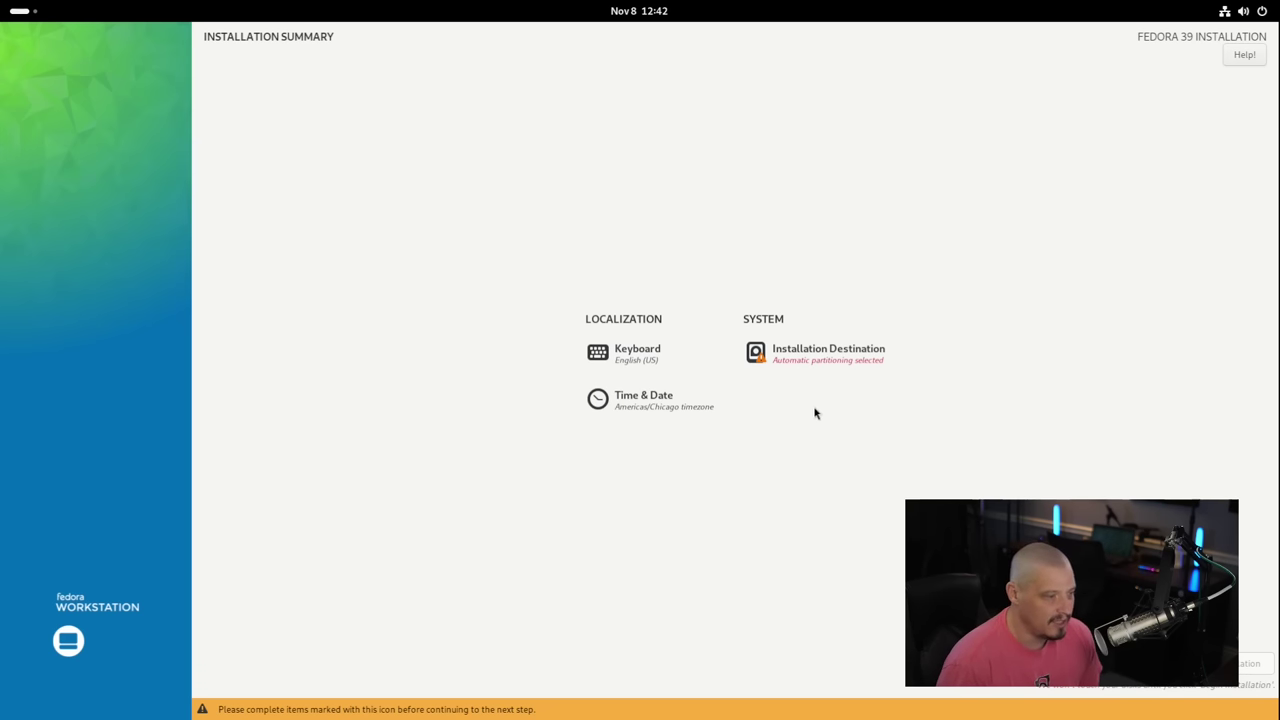
Step: Choose the 20 GiB disk with automatic partitioning as the installation destination
left_click(794, 357)
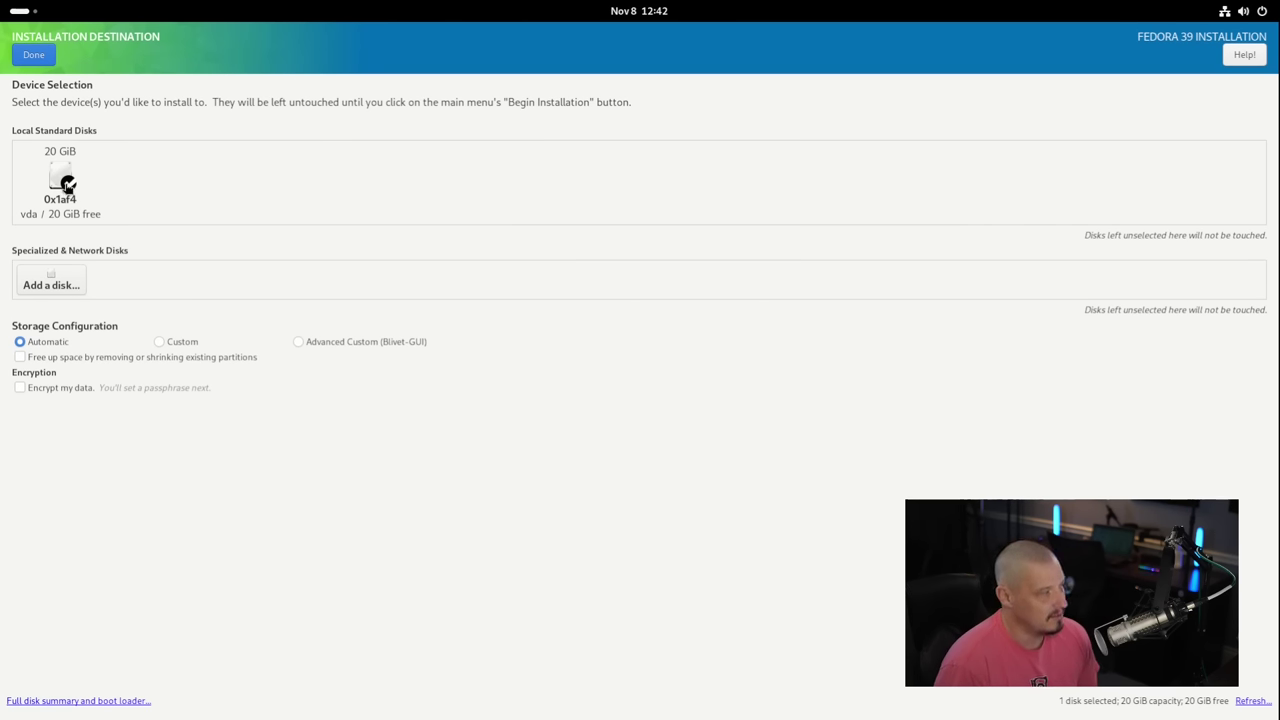
left_click(66, 188)
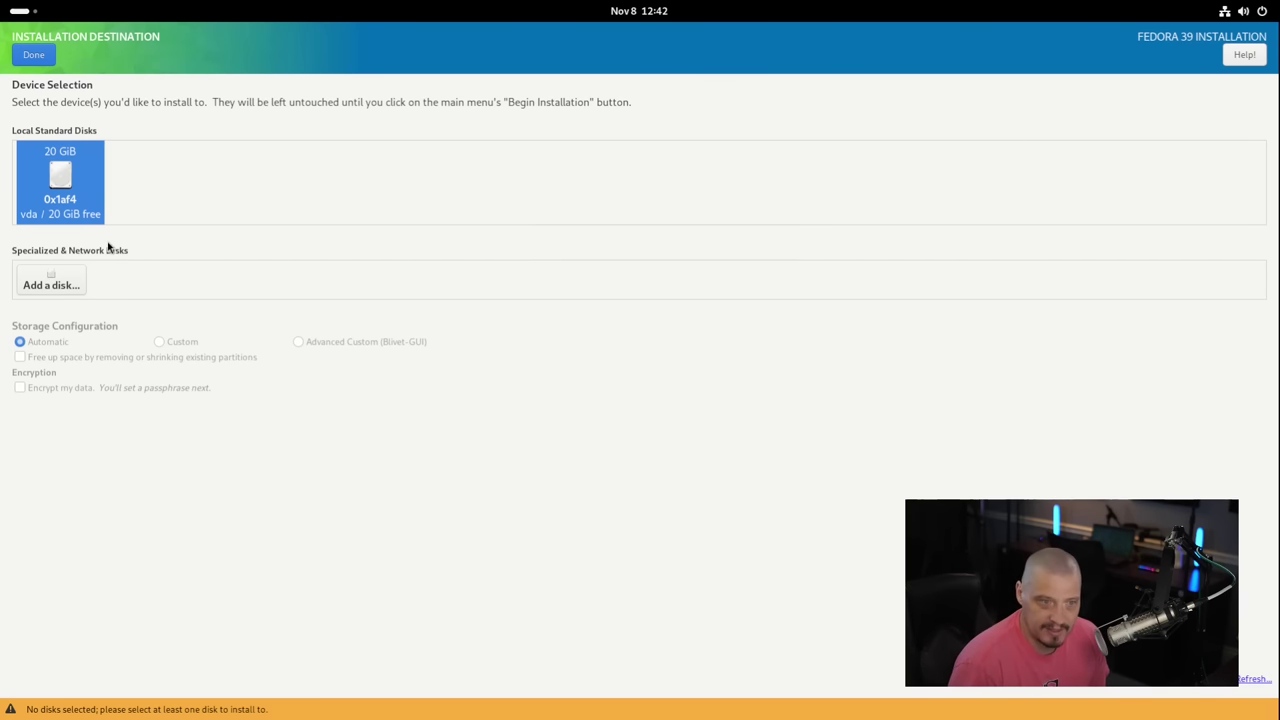
left_click(70, 190)
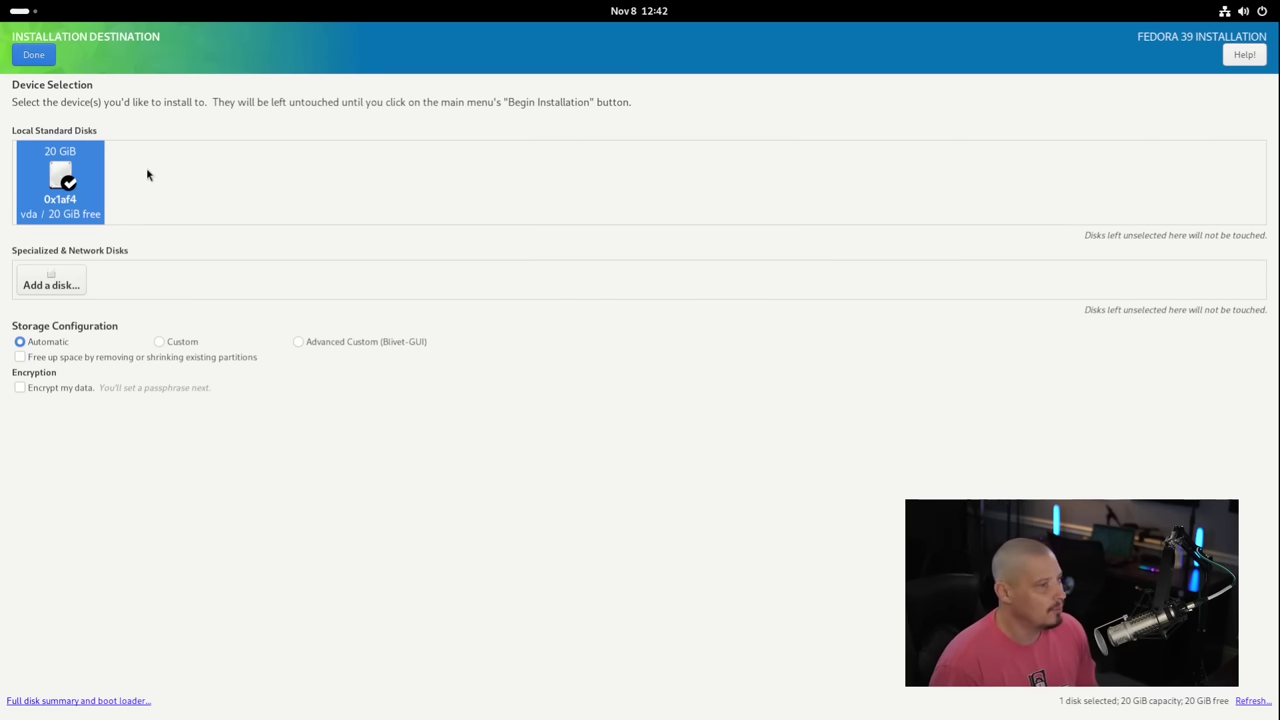
left_click(29, 56)
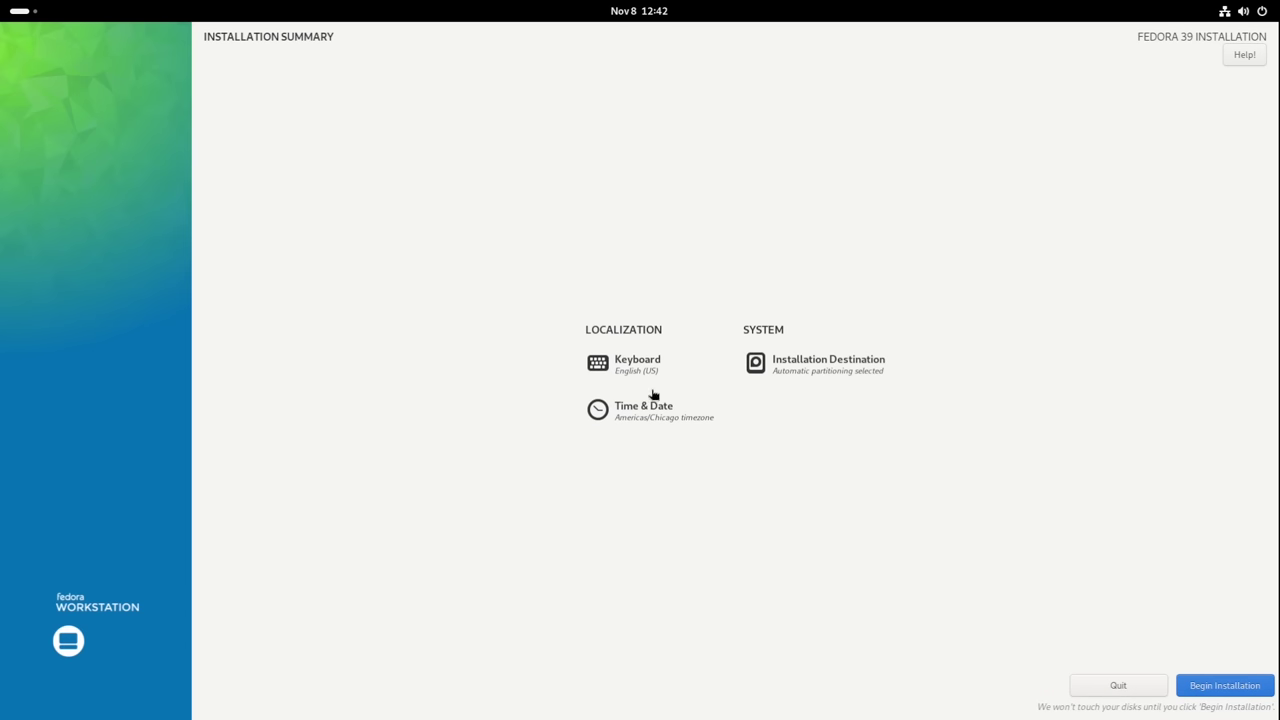
Step: Install Fedora onto the 20 GiB disk and finish once it reports Complete
left_click(1227, 690)
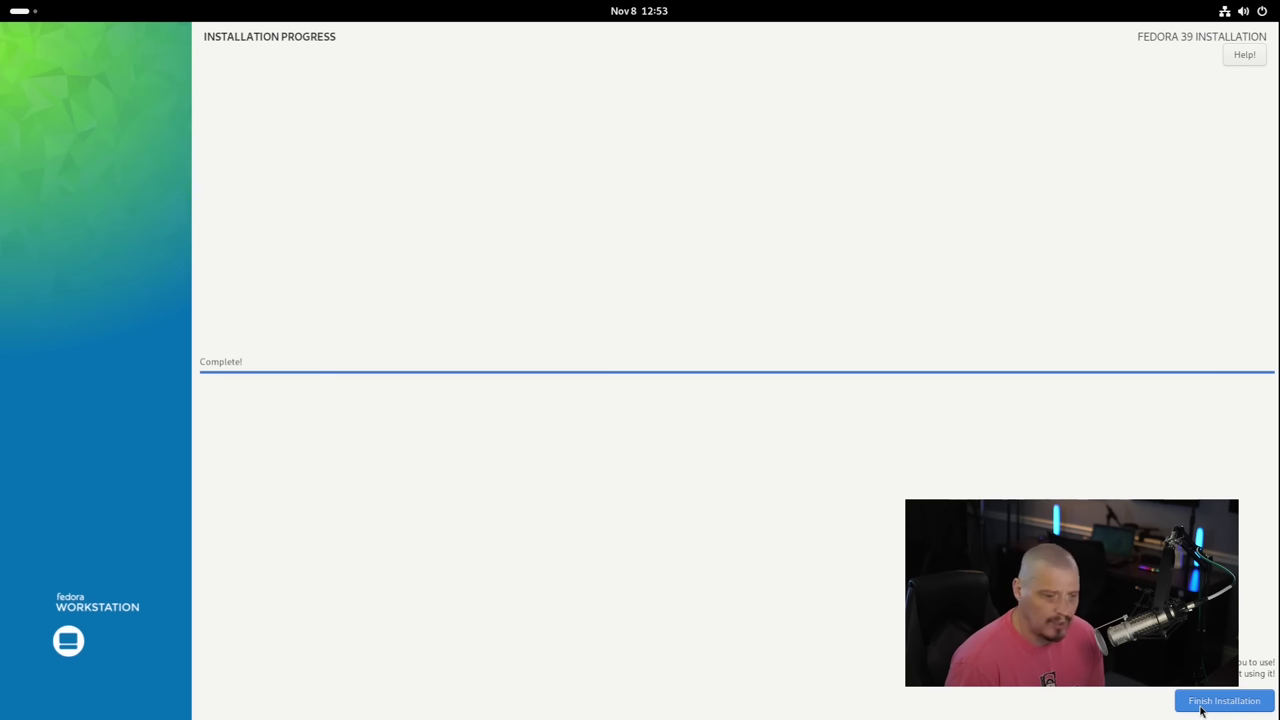
left_click(1202, 708)
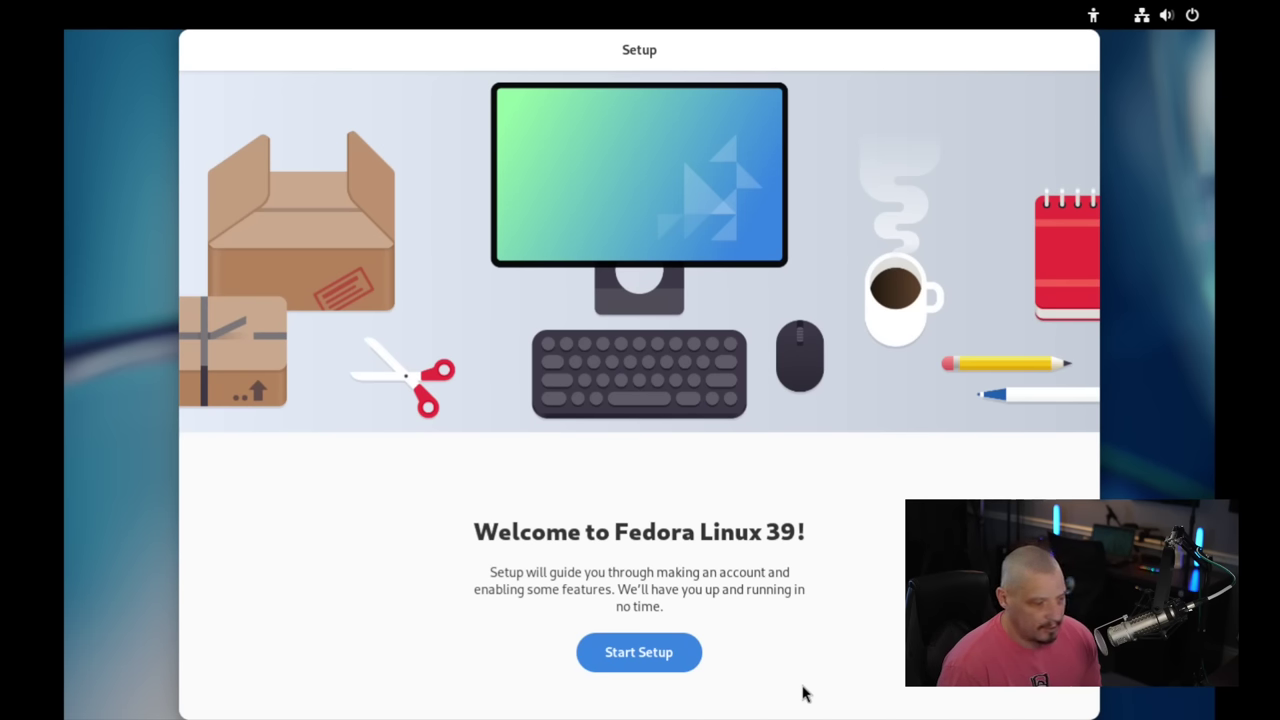
Step: Begin first-run setup, accept privacy defaults, and enable third-party repositories
left_click(680, 664)
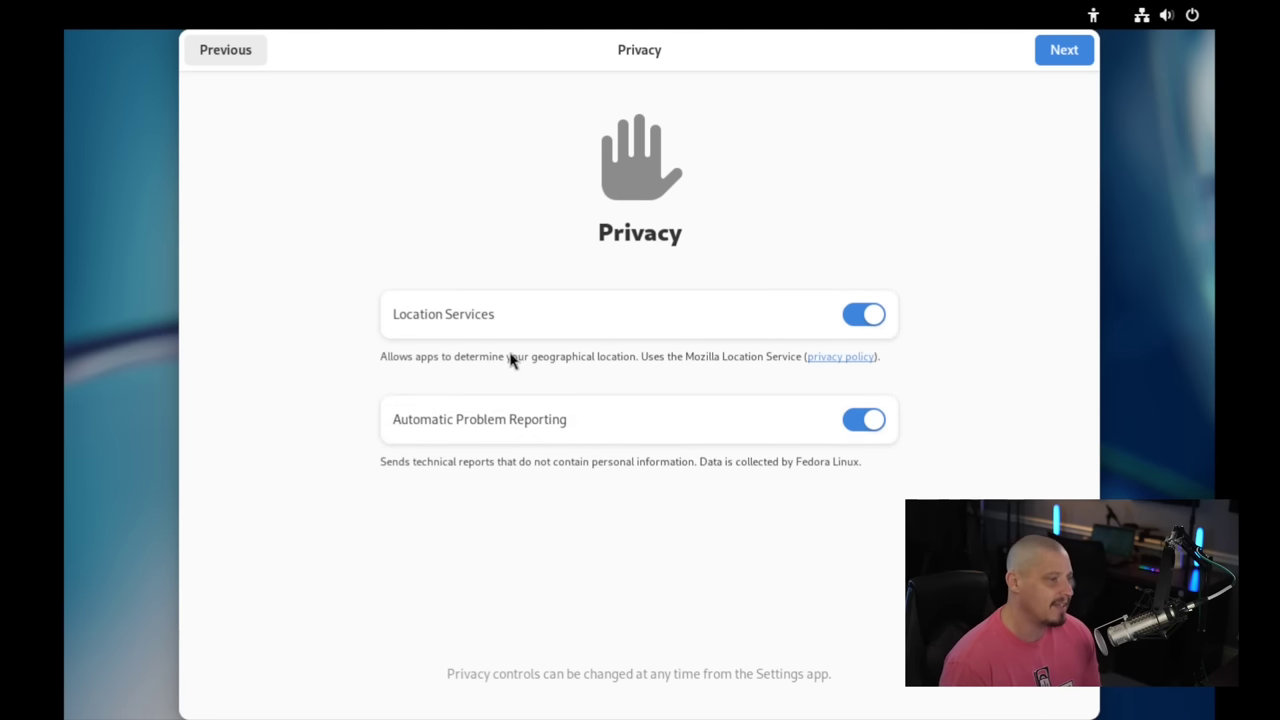
left_click(1052, 57)
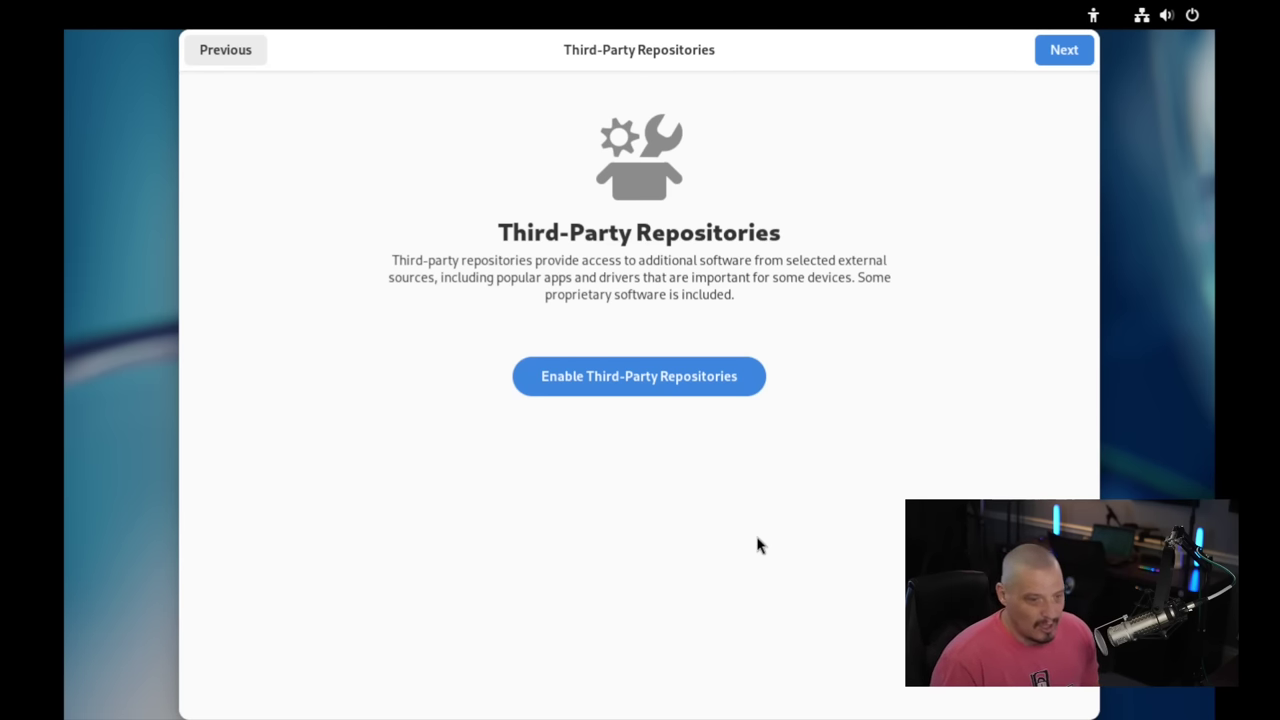
left_click(627, 390)
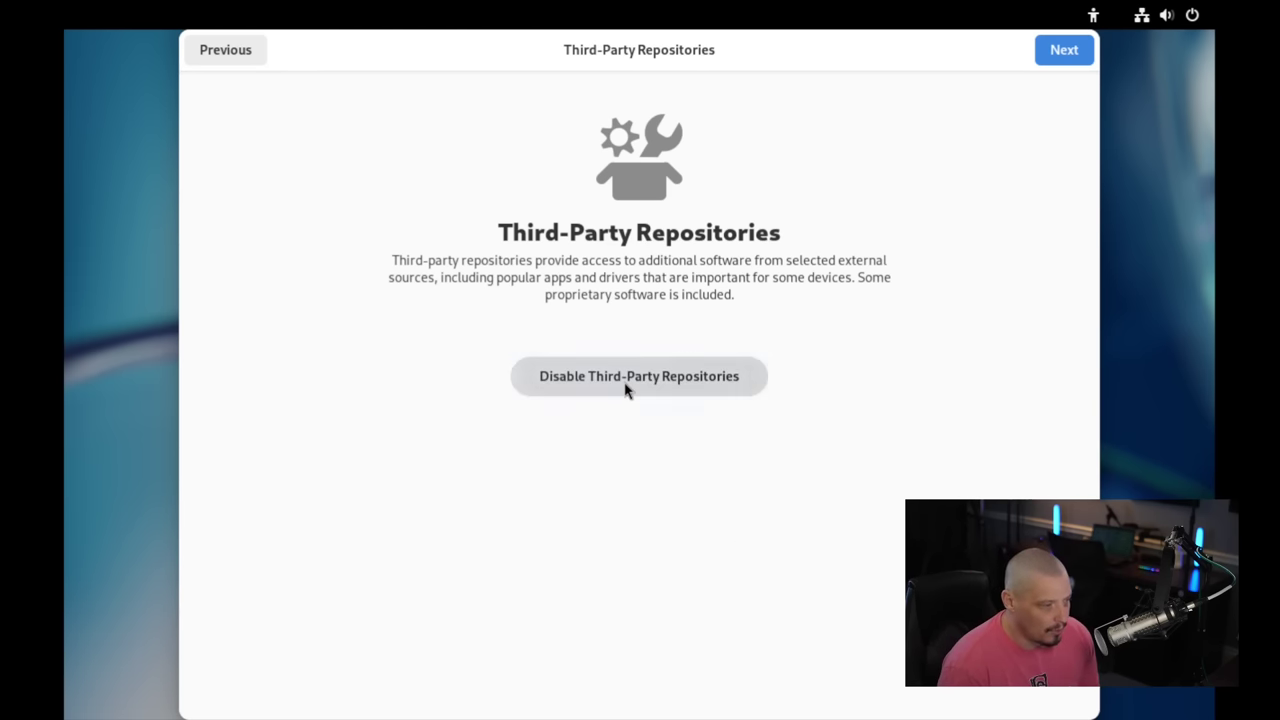
left_click(1052, 57)
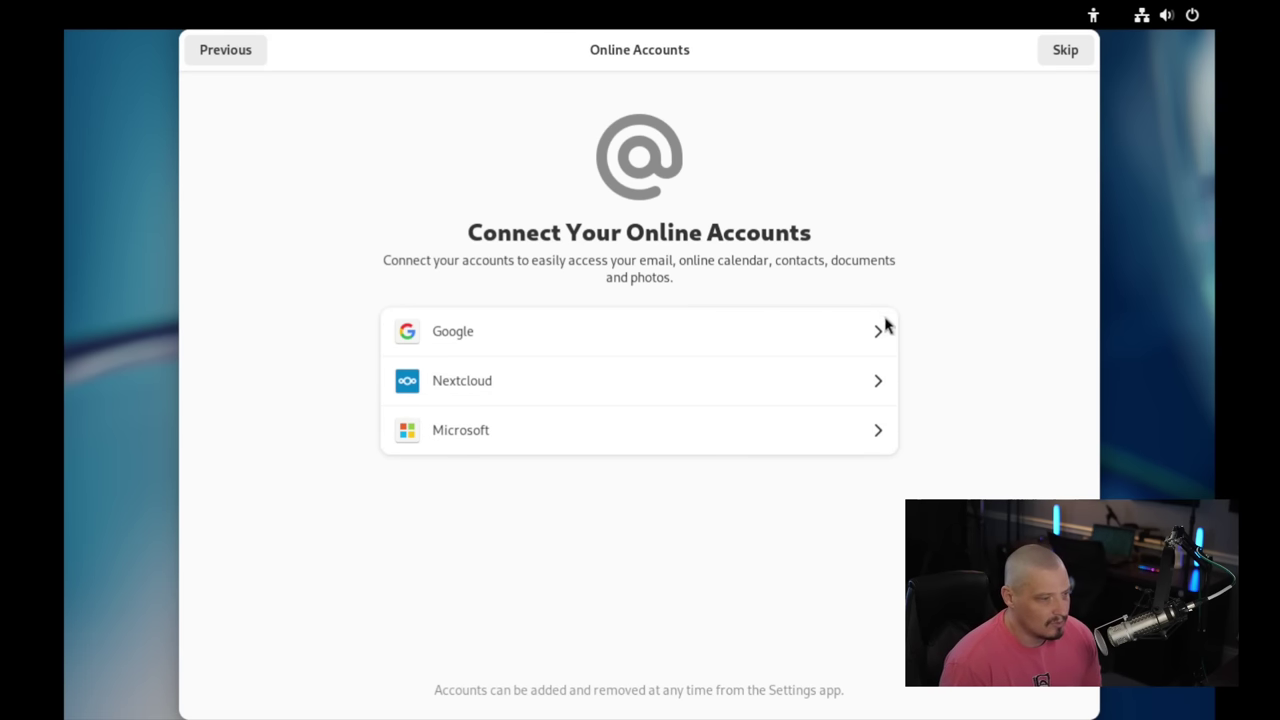
Step: Skip online accounts and enter the user's full name
left_click(1062, 55)
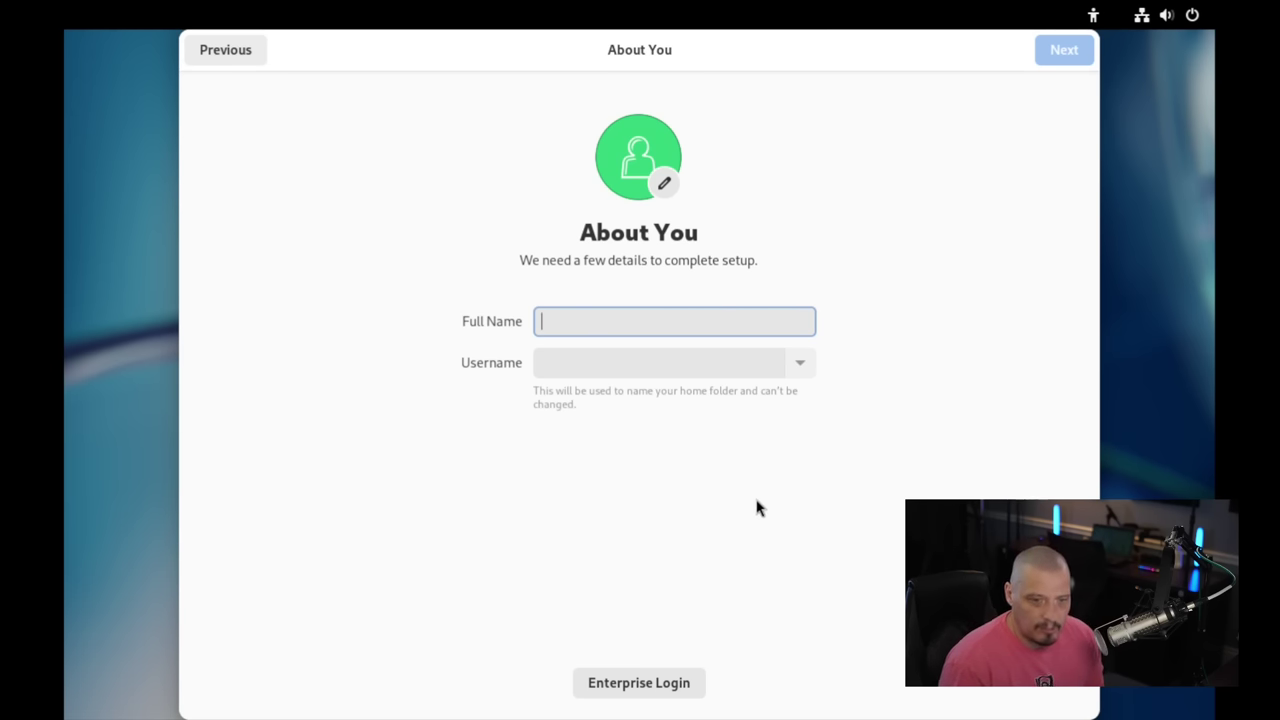
type("dt")
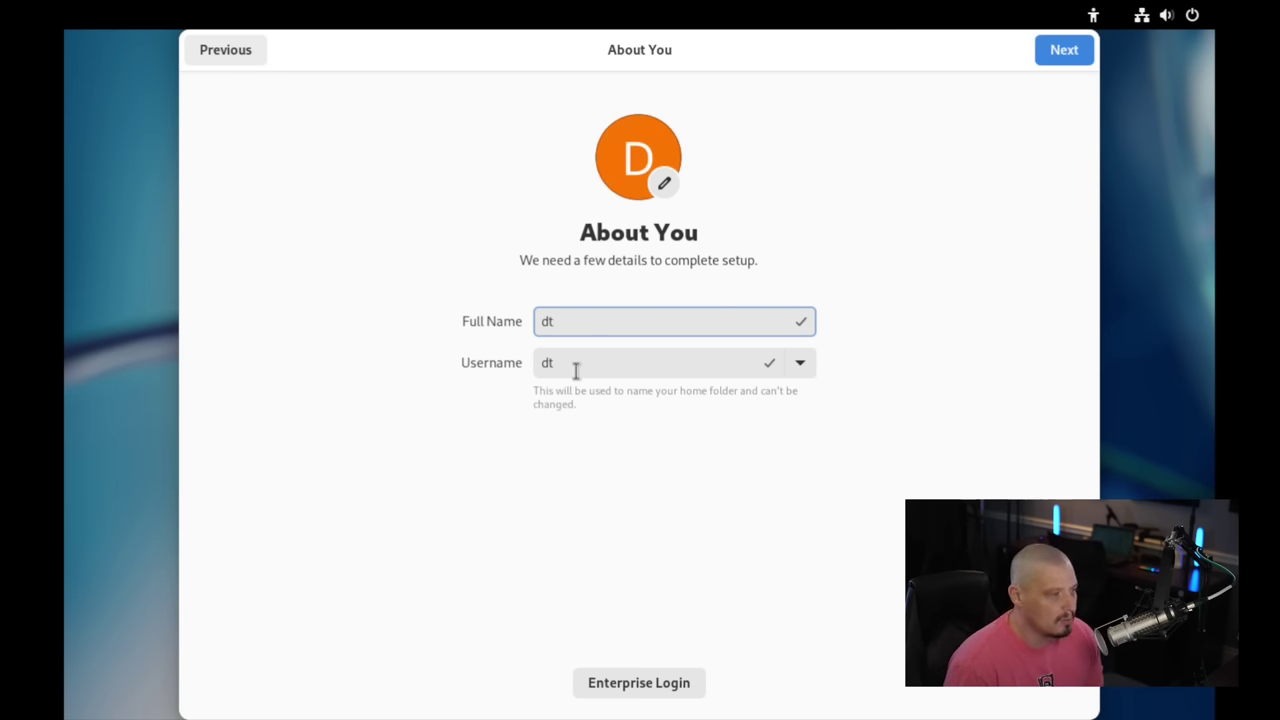
left_click(1064, 49)
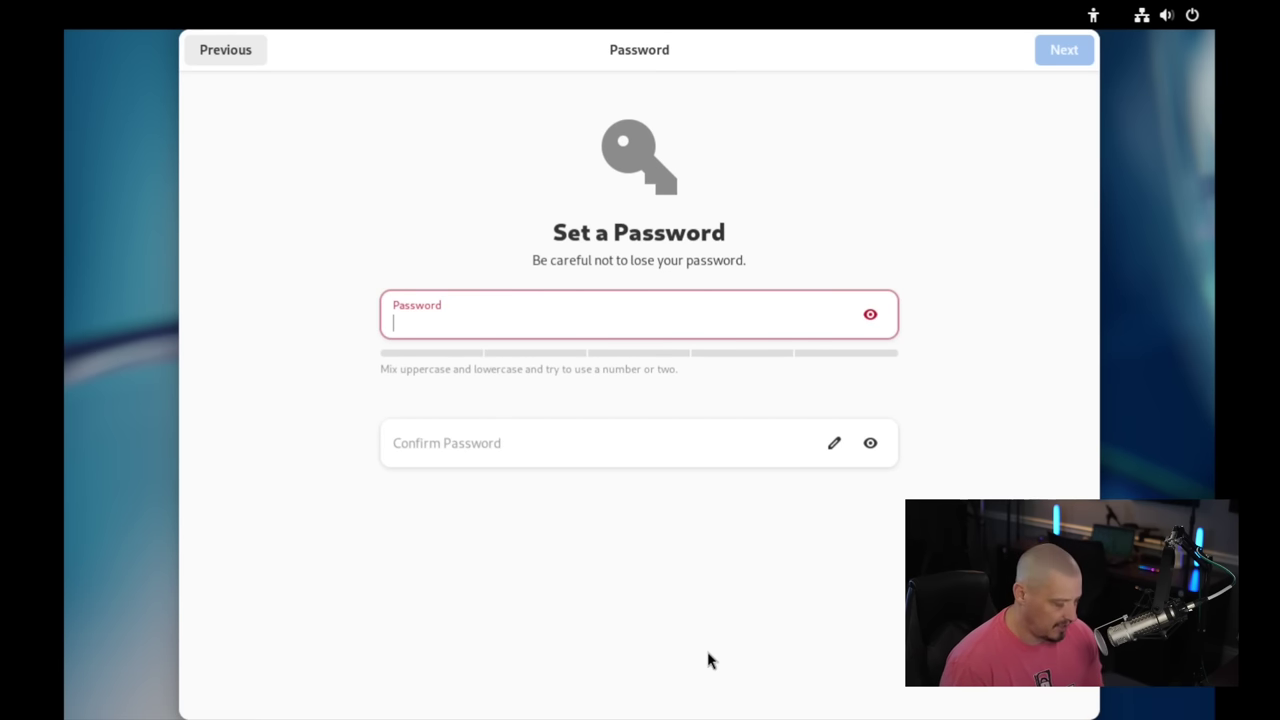
Step: Enter and confirm the account password to complete setup
type("aa")
left_click(482, 465)
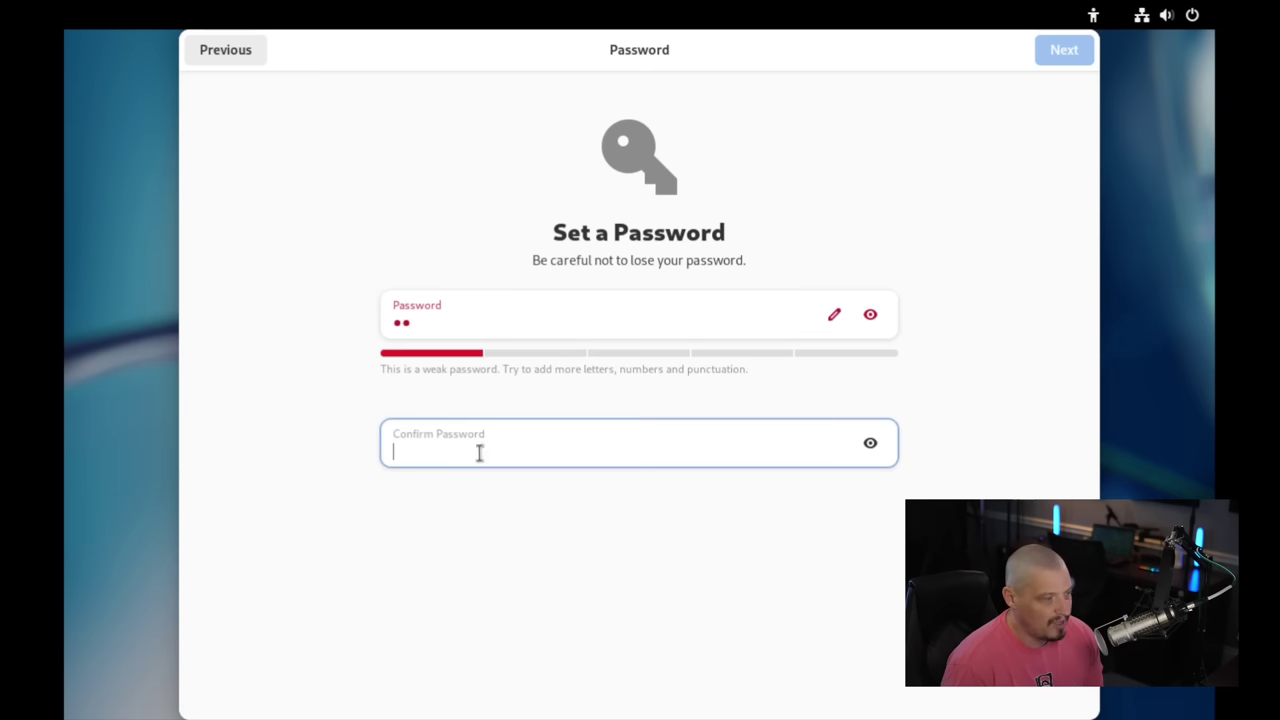
type("aa")
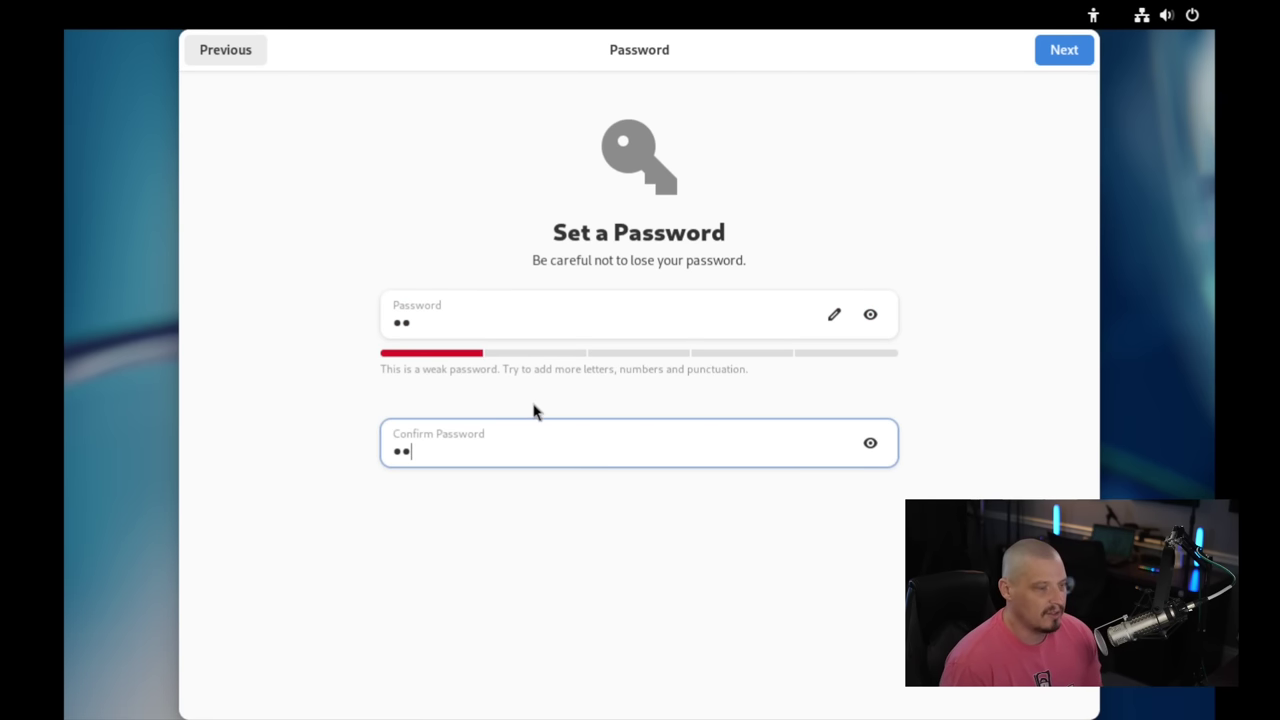
left_click(1066, 50)
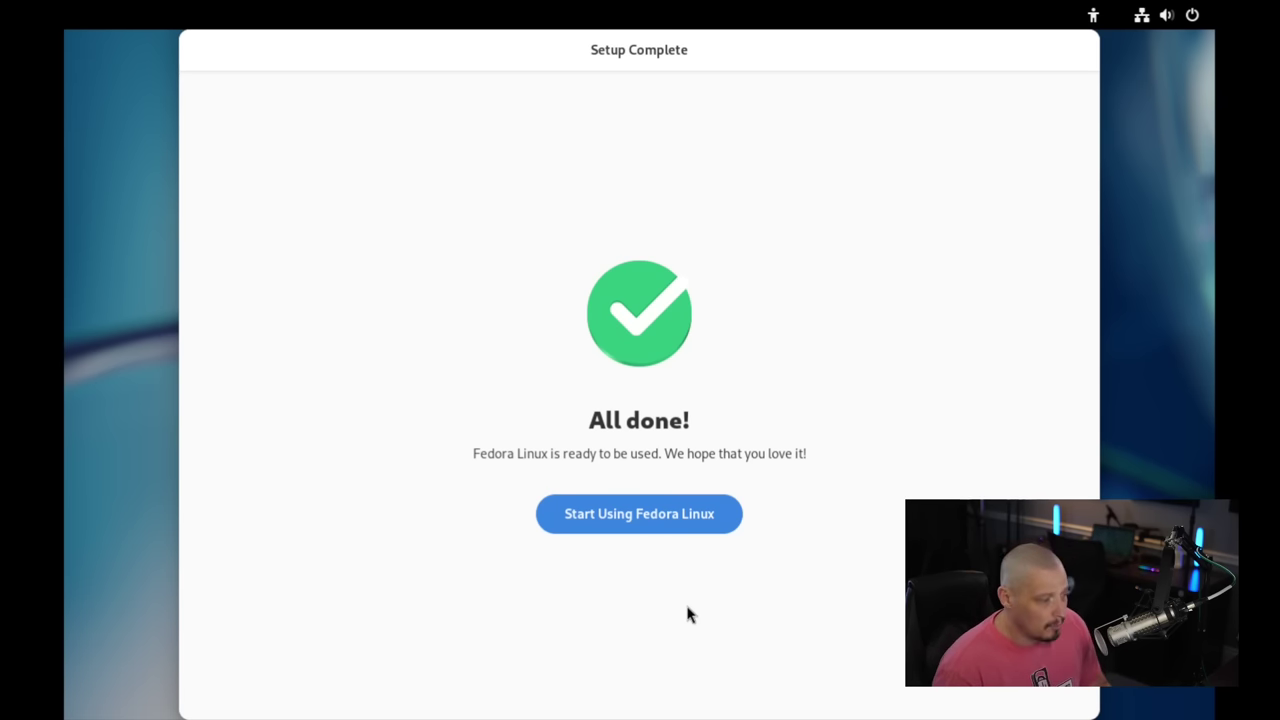
Step: Start using Fedora, decline the GNOME 45 tour, and search the app grid for 'display'
left_click(623, 522)
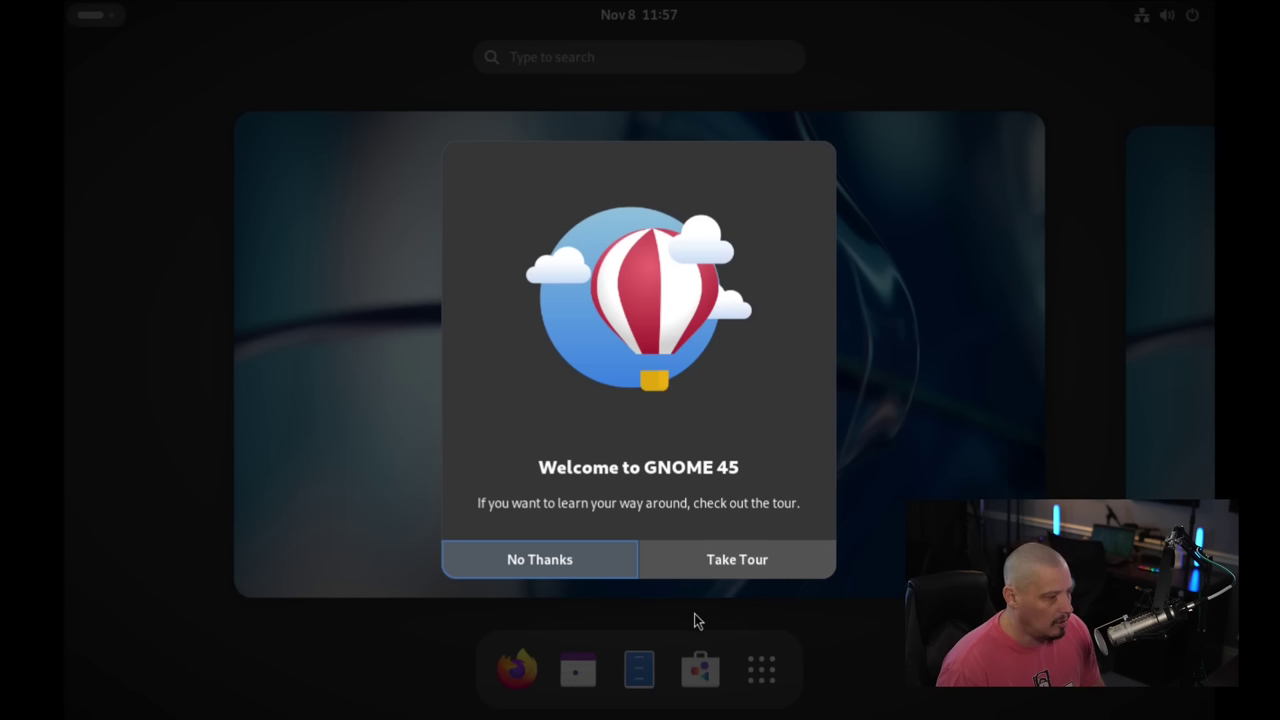
left_click(542, 569)
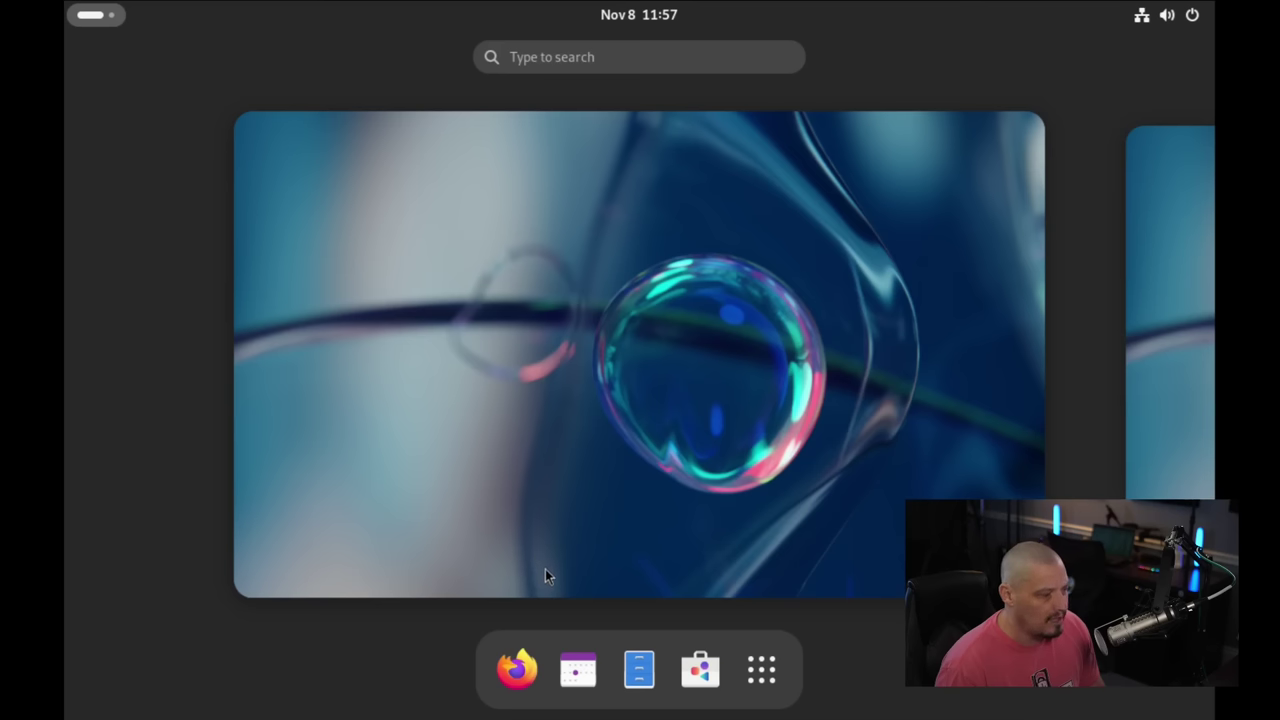
left_click(762, 666)
type("display")
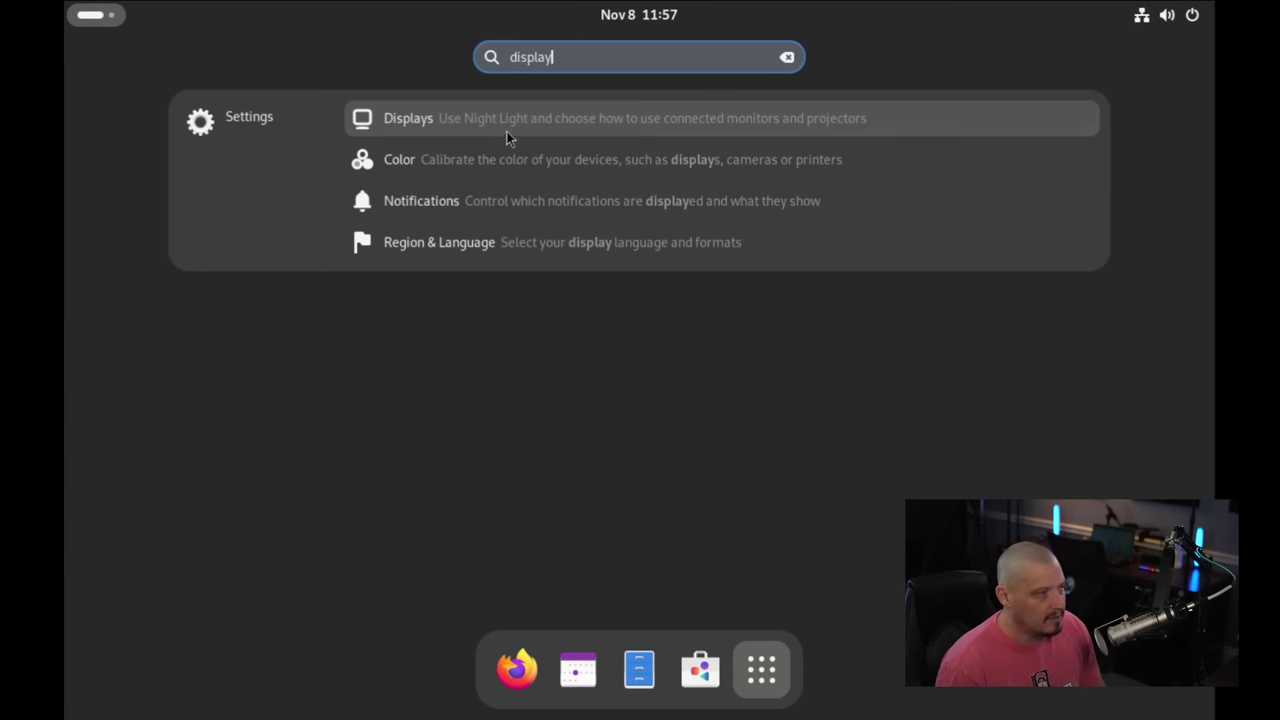
Step: Set the Displays resolution to 1920 × 1080 (16:9), keep it, and close Settings
left_click(508, 118)
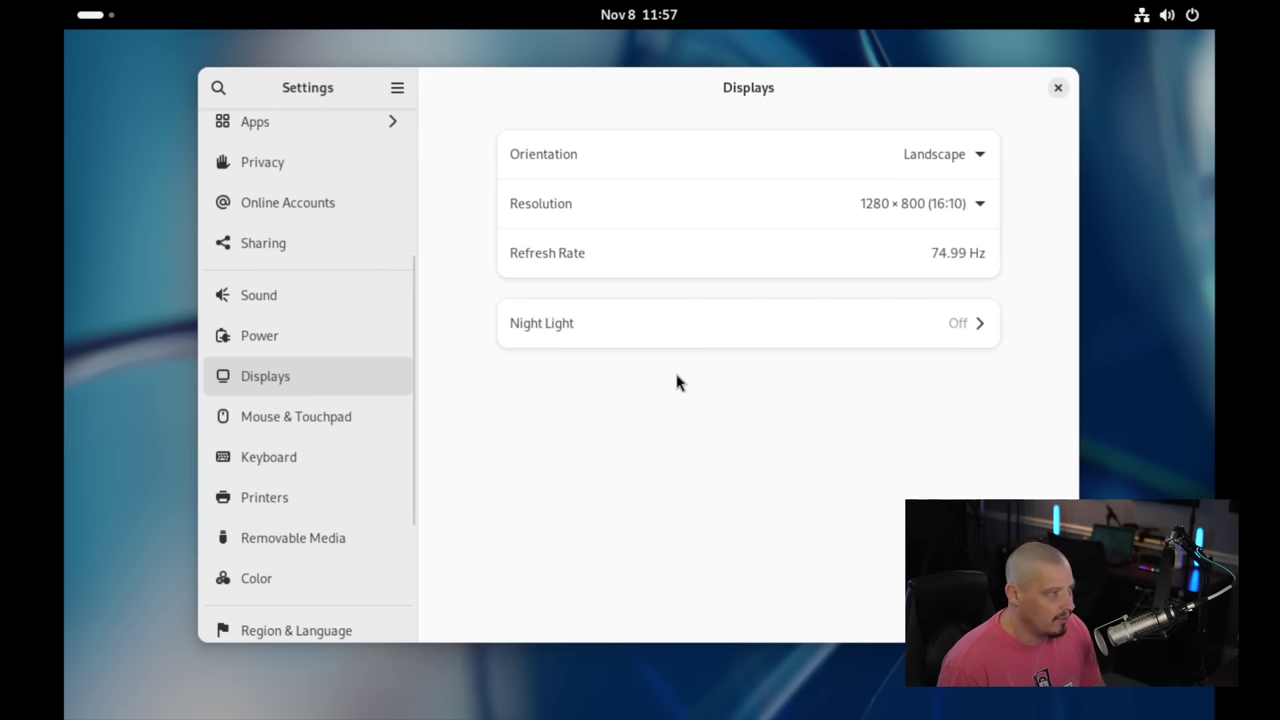
left_click(973, 206)
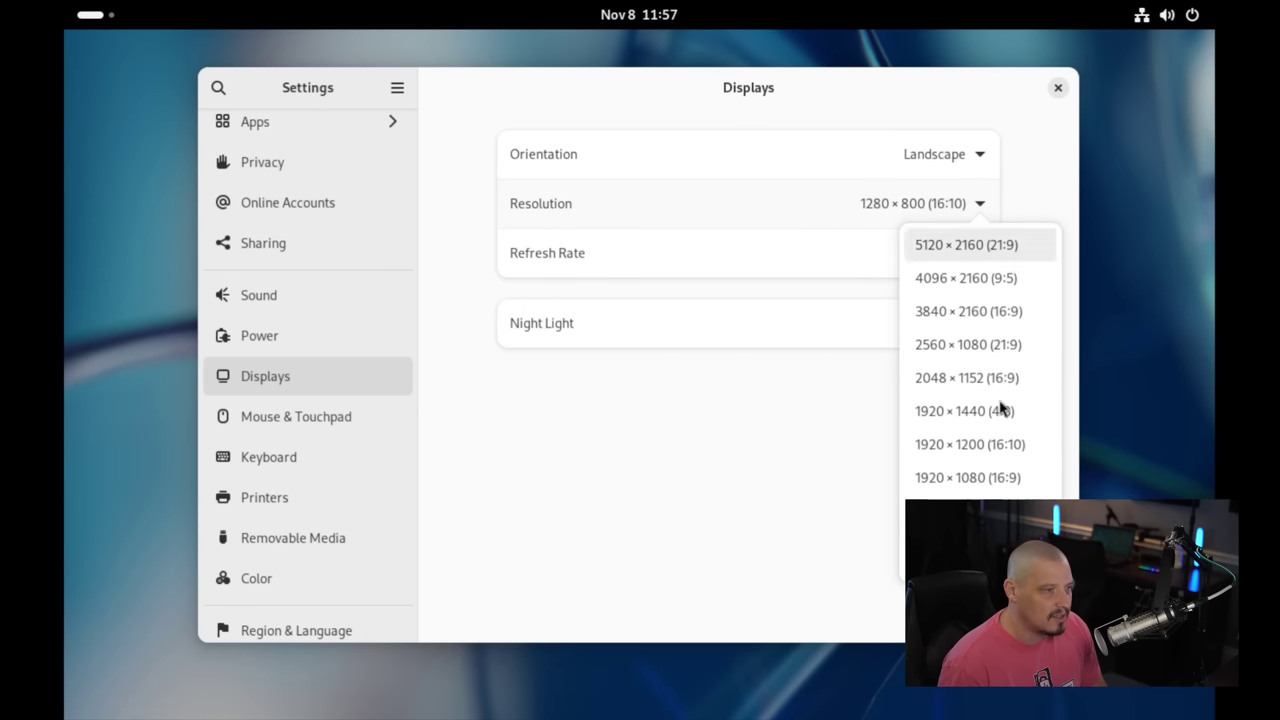
left_click(977, 477)
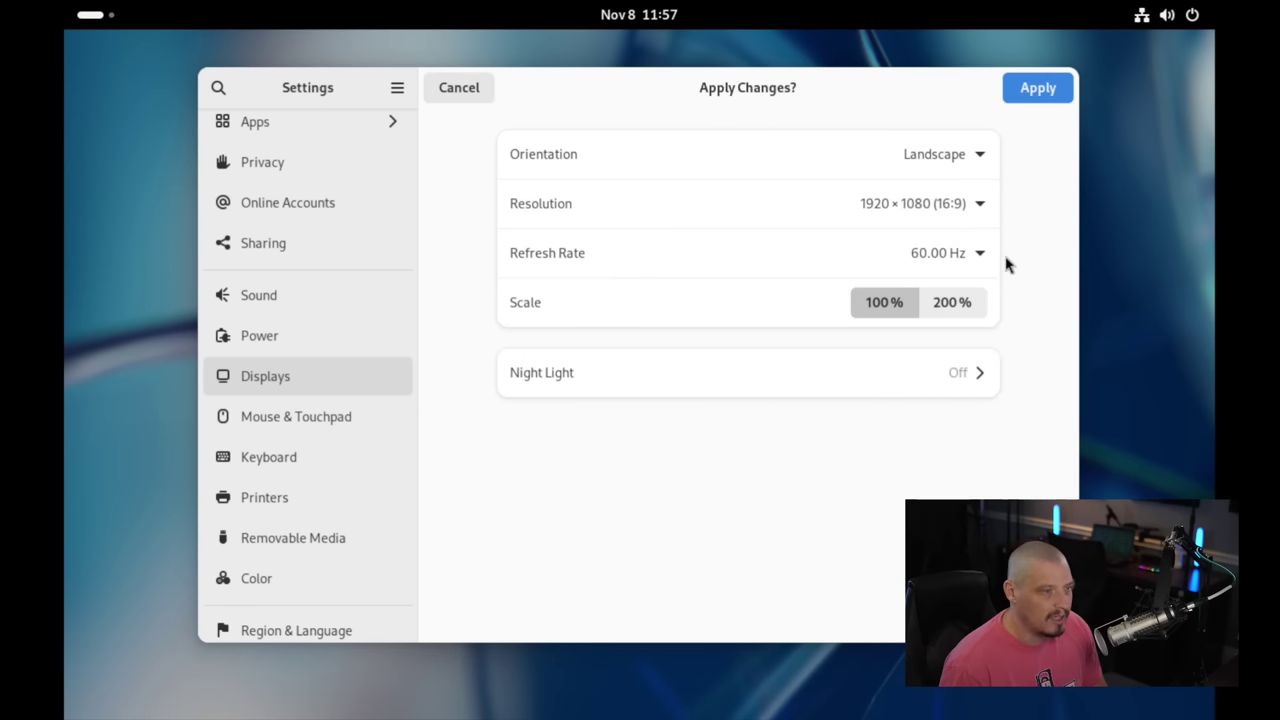
left_click(1031, 92)
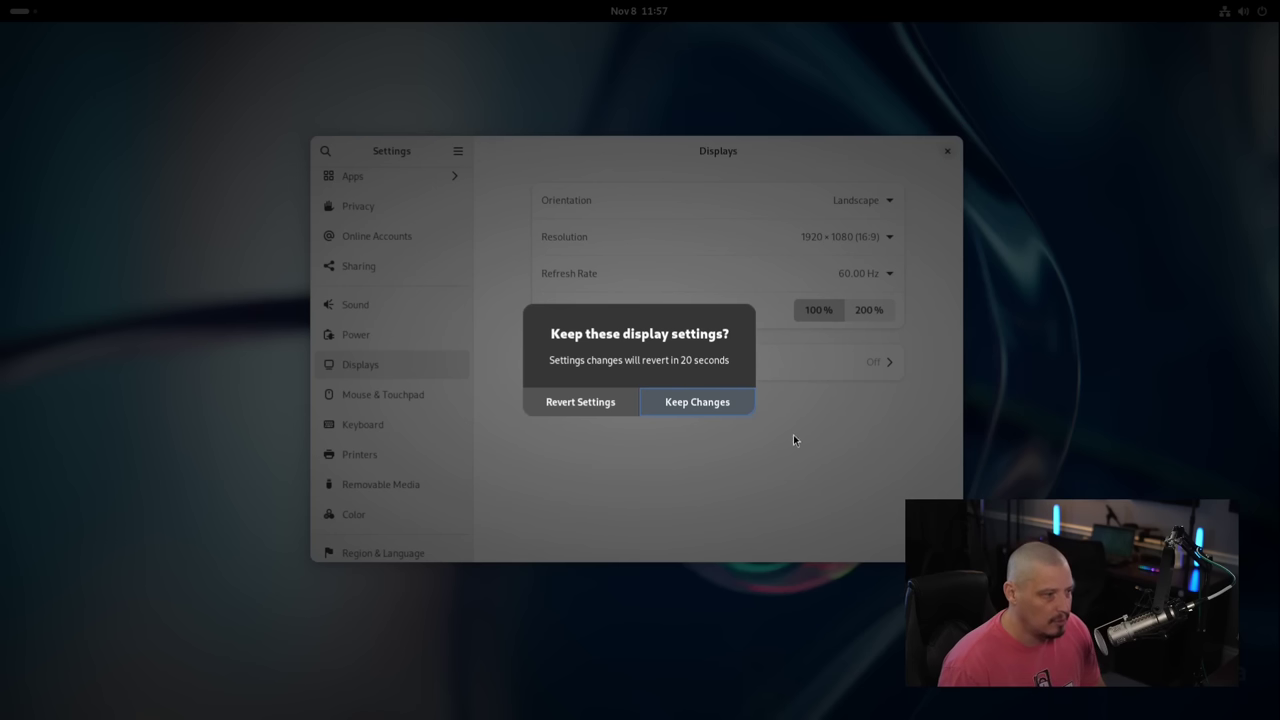
left_click(691, 403)
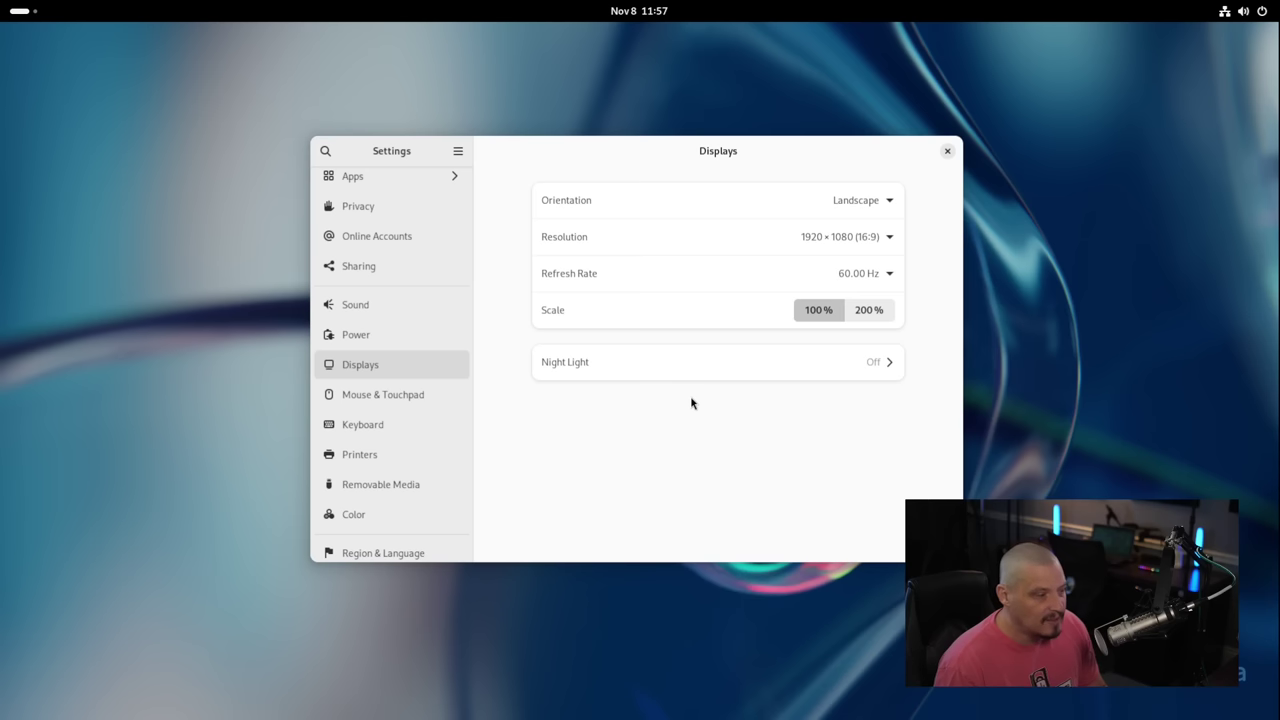
left_click(946, 152)
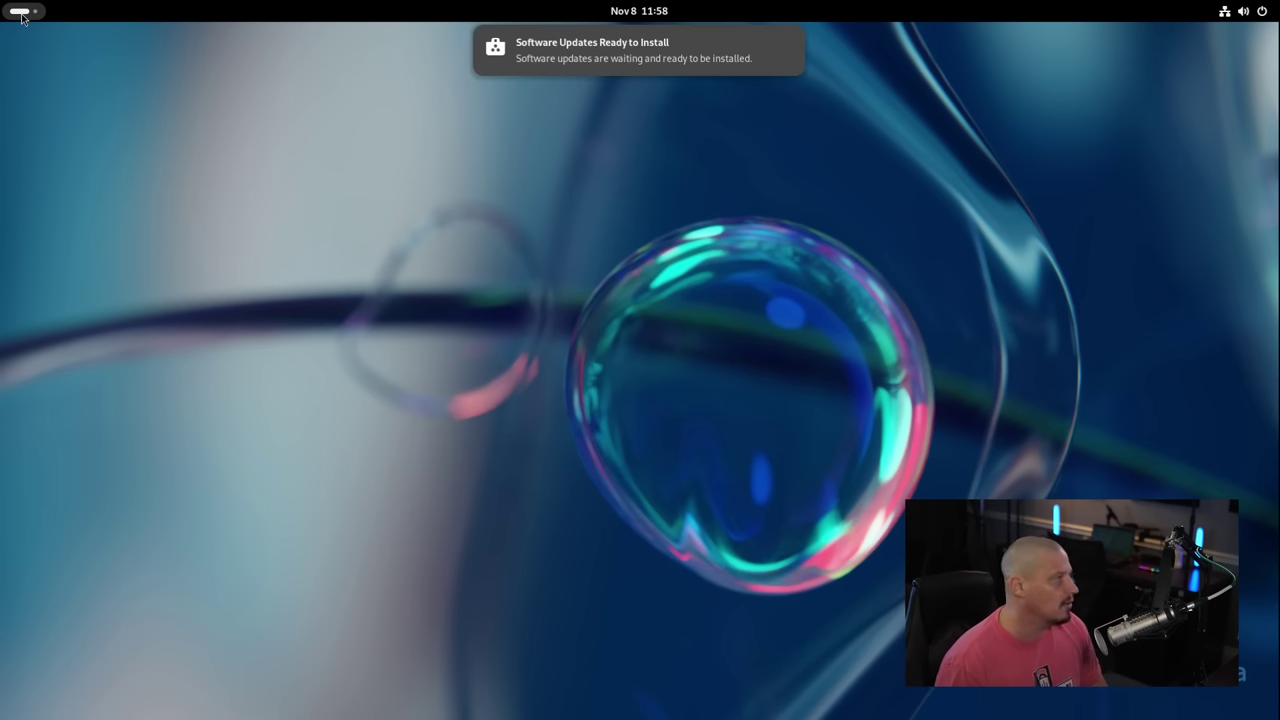
Step: Flip between workspaces by scrolling, then open the Activities overview with Super
scroll(22, 17, "down", 1)
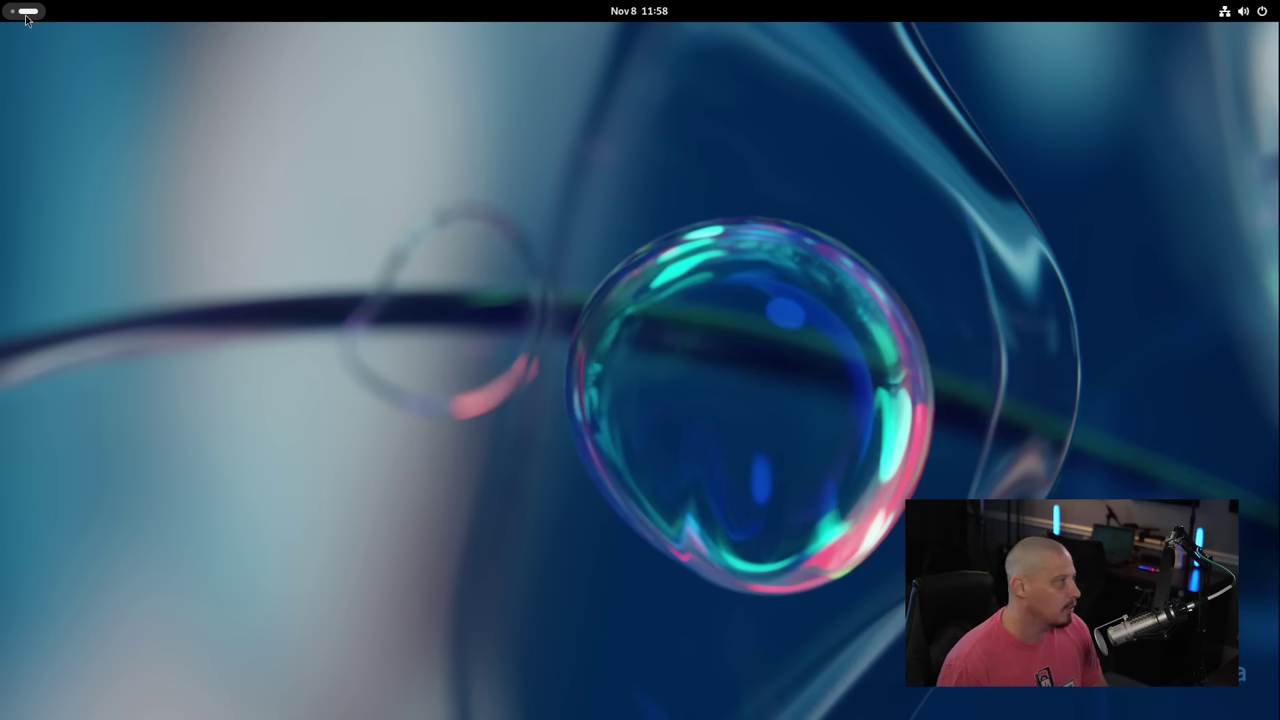
scroll(24, 14, "up", 1)
scroll(27, 18, "down", 1)
scroll(27, 18, "up", 1)
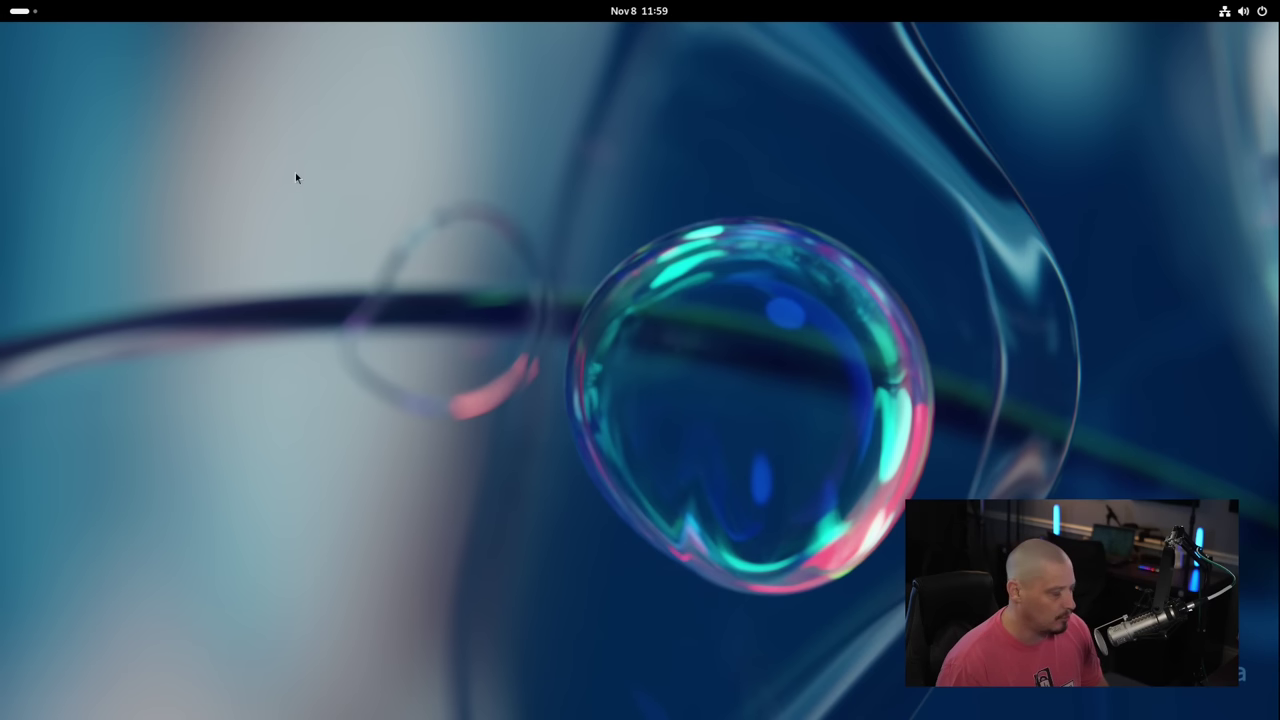
key("super")
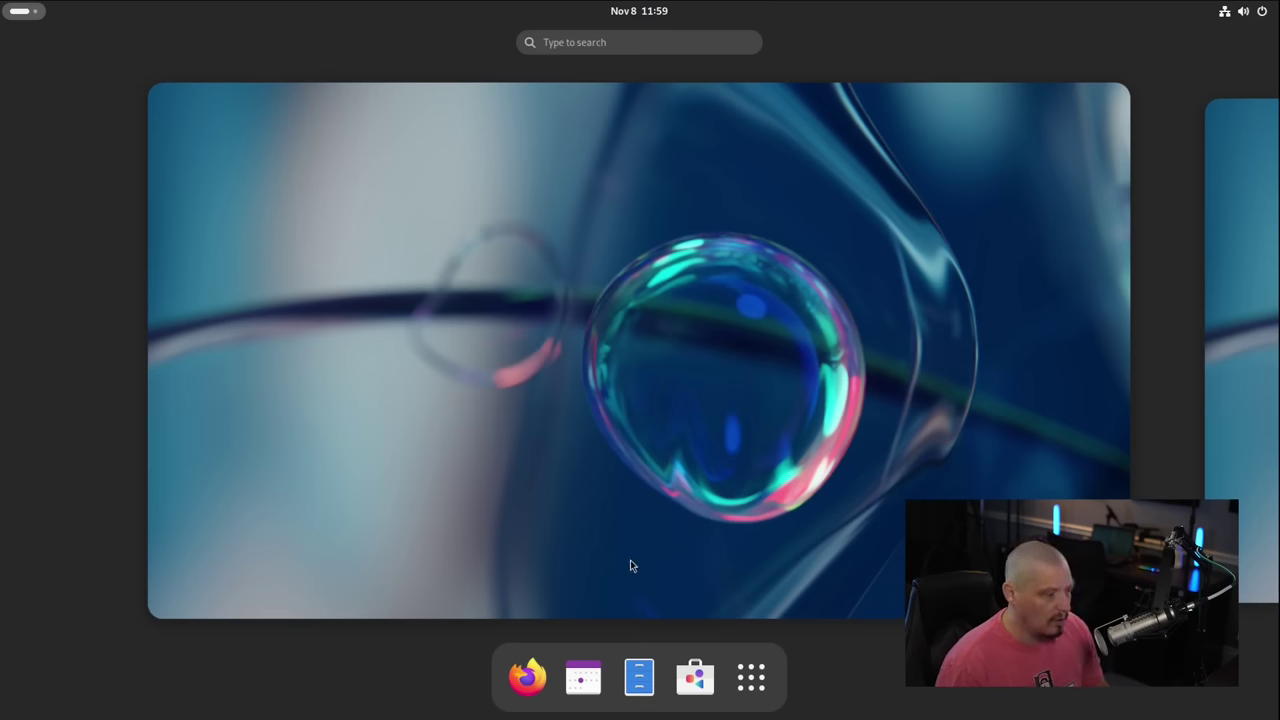
Step: Browse the Home folder in Files, close it, and open the quick settings menu
left_click(638, 680)
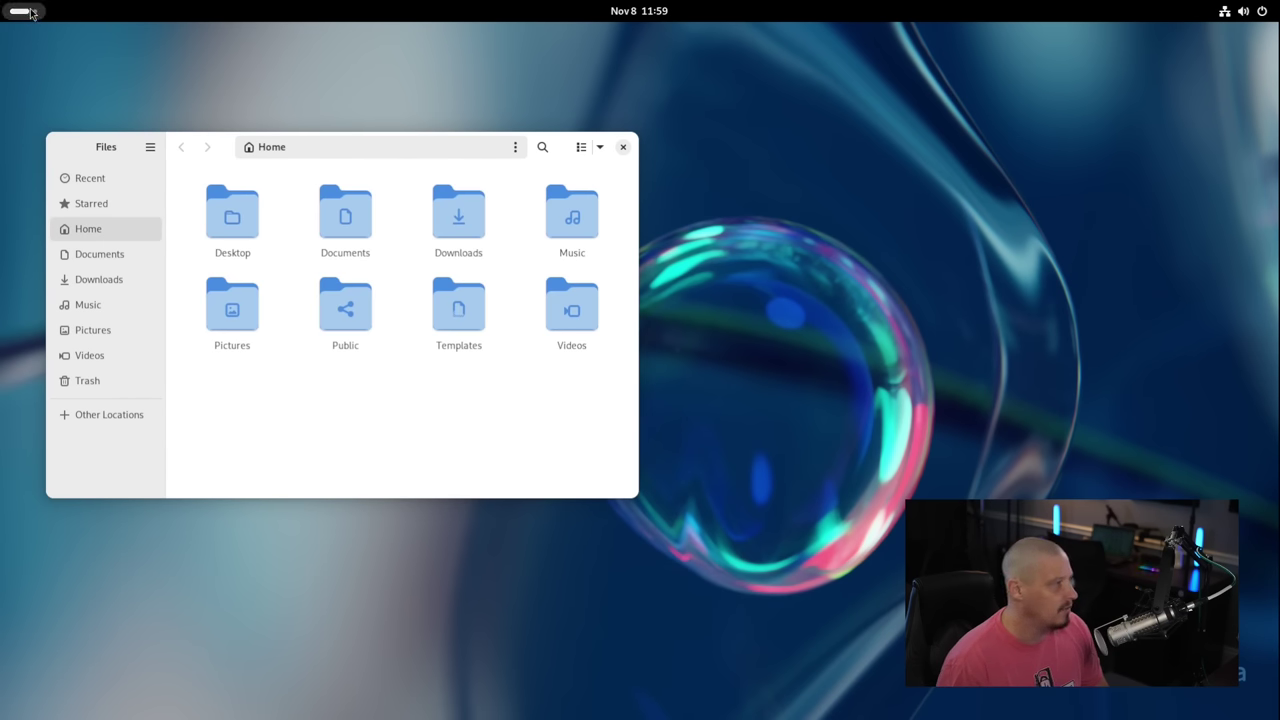
scroll(30, 14, "down", 1)
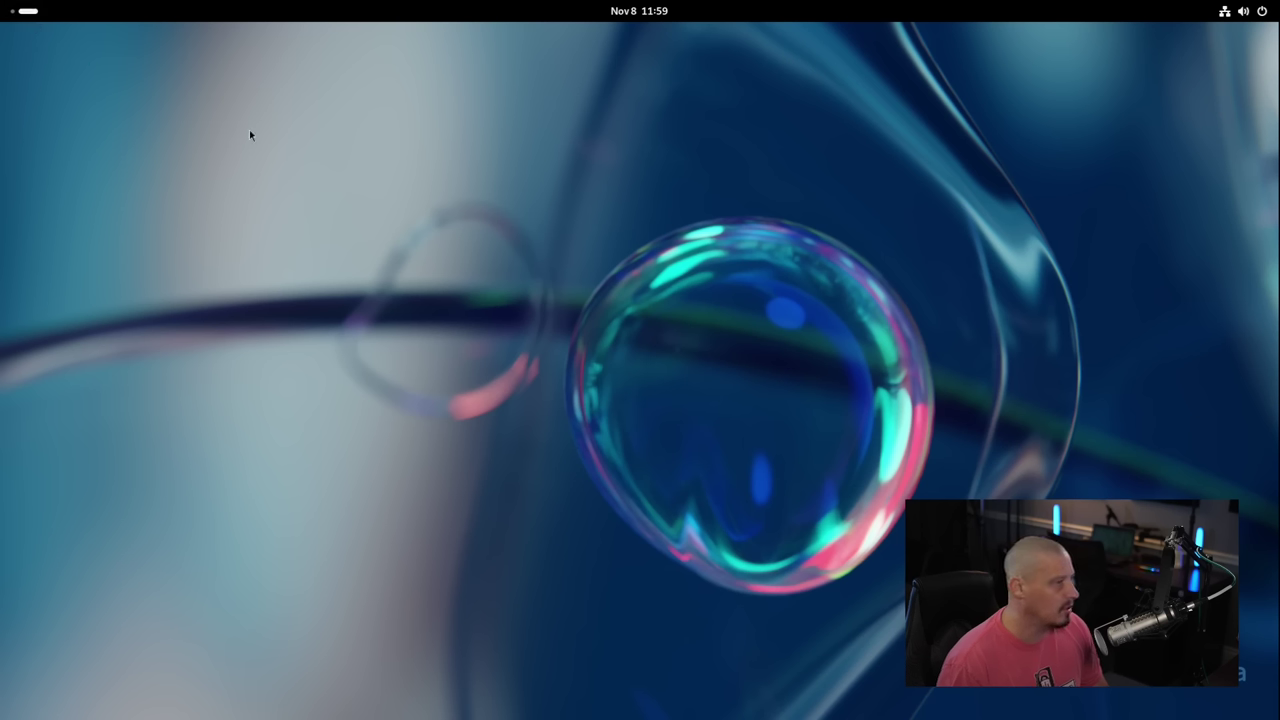
scroll(30, 14, "up", 1)
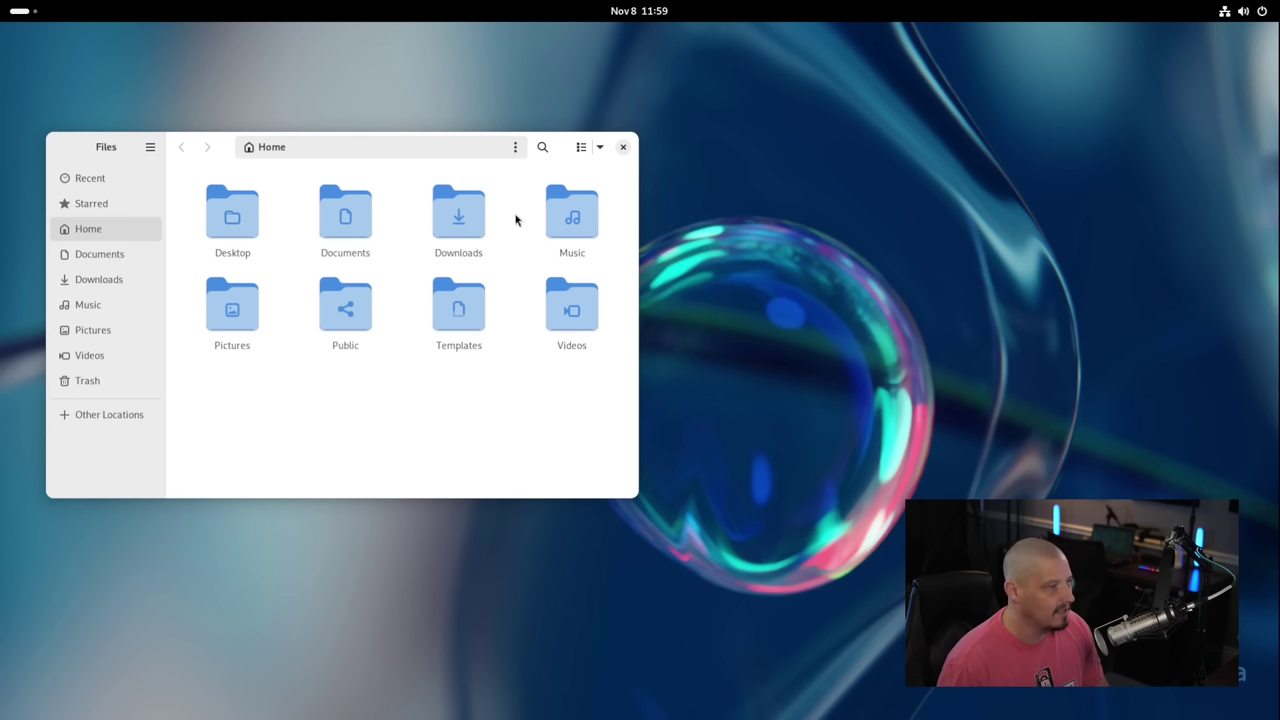
left_click(624, 148)
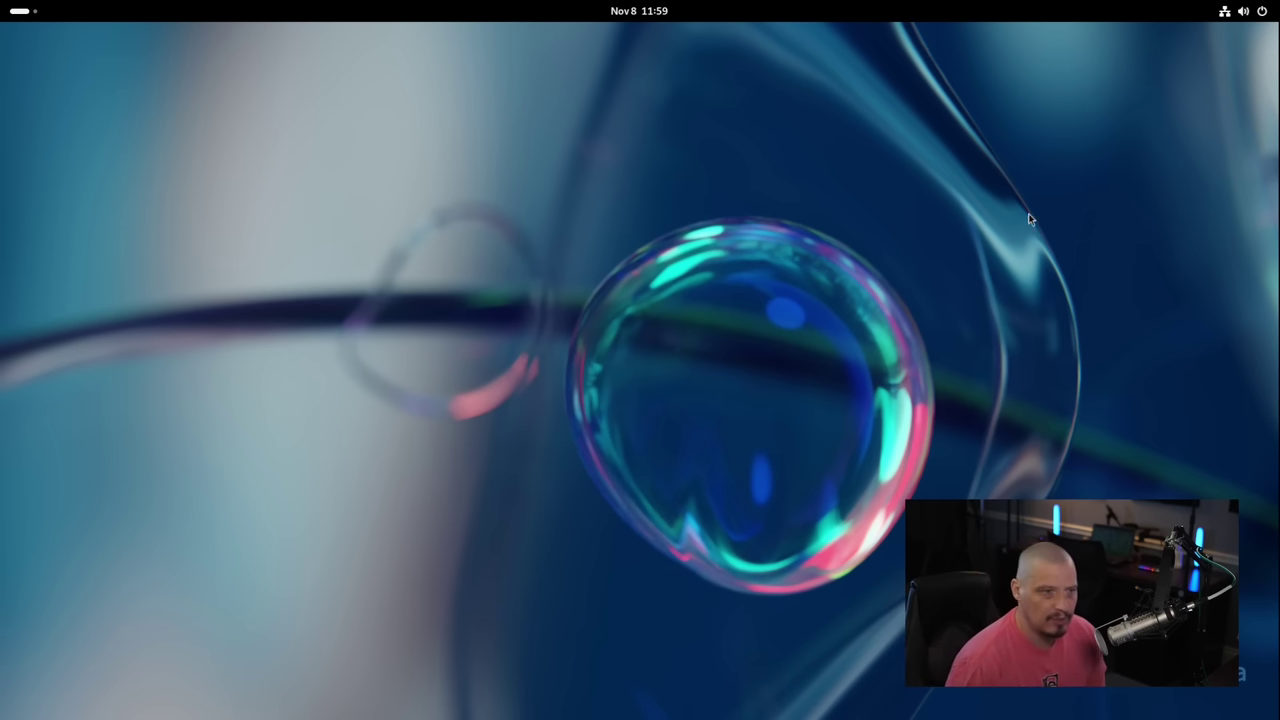
left_click(1237, 14)
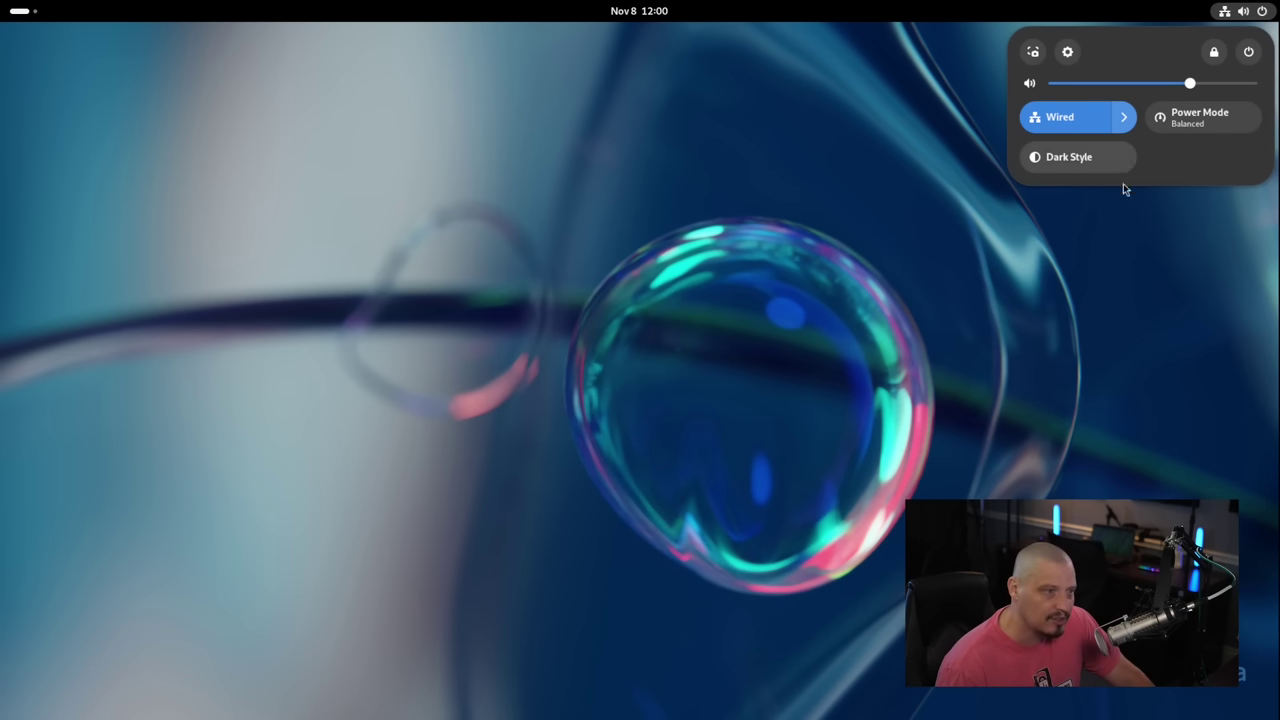
Step: Close the quick settings menu by clicking the empty desktop
left_click(1091, 286)
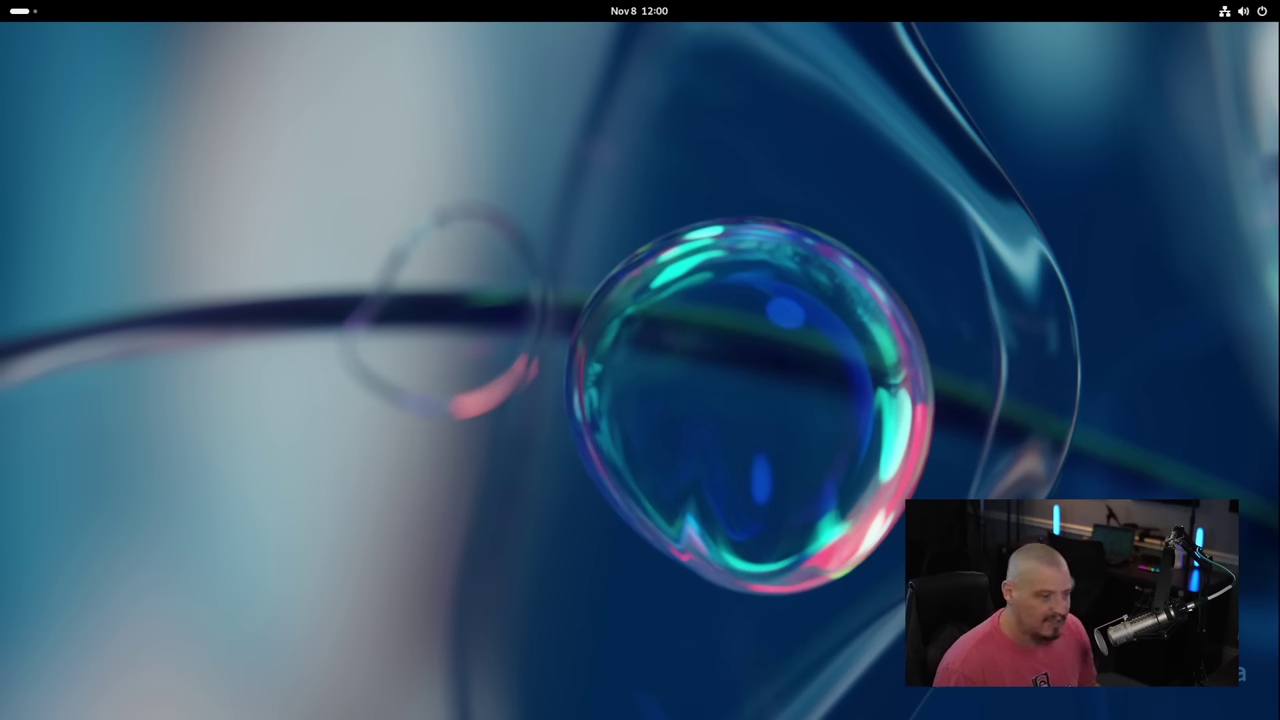
Step: Search for 'image', launch Image Viewer, and move its window to the screen centre
key("super")
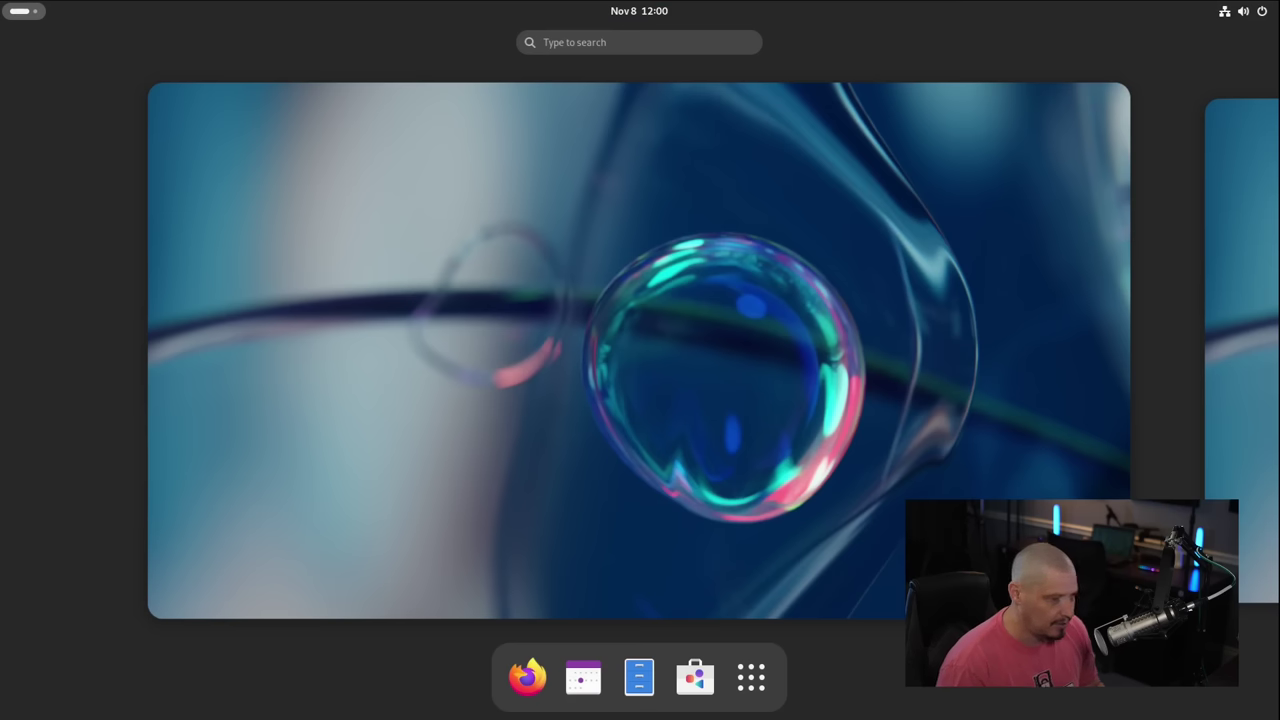
type("image")
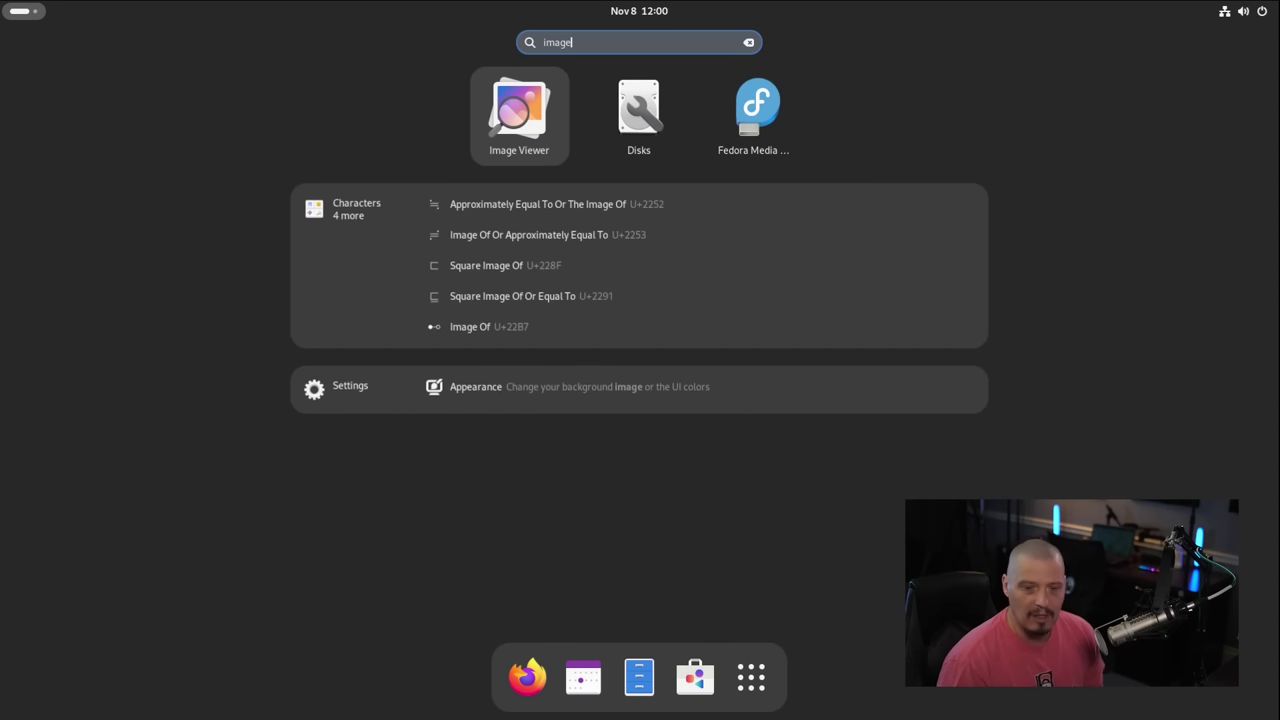
left_click(526, 116)
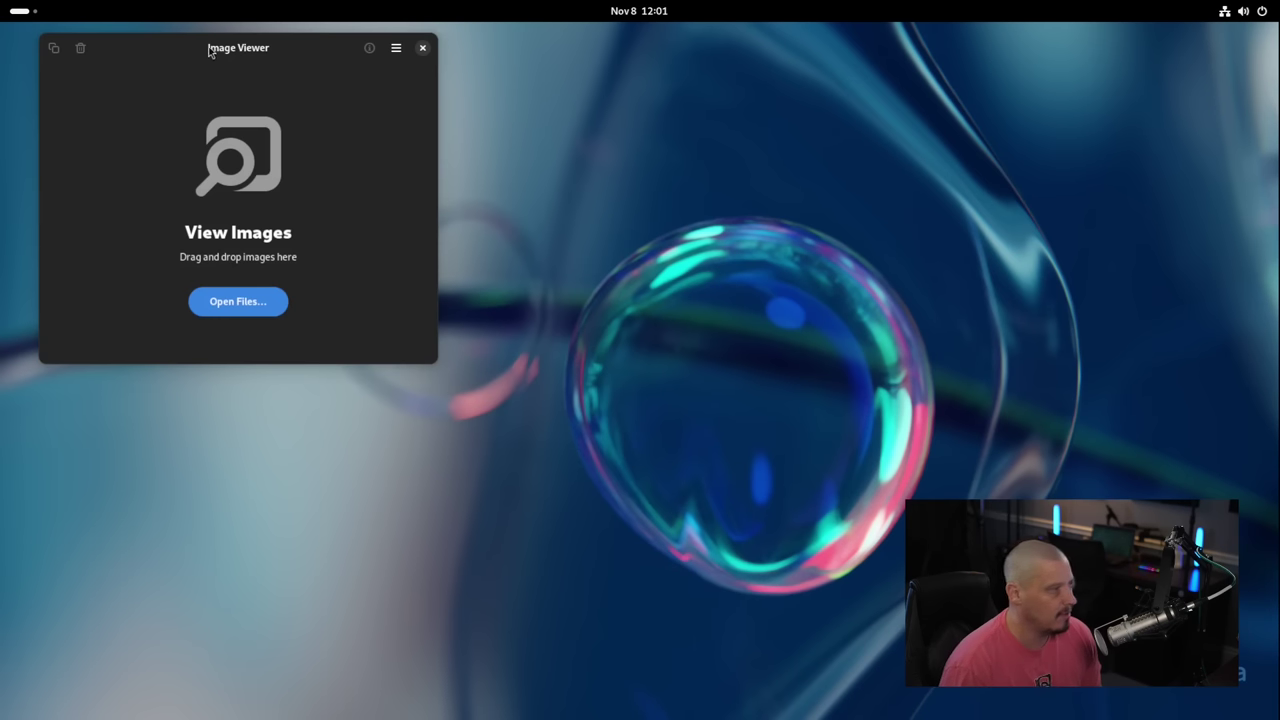
left_click_drag(214, 49, 681, 152)
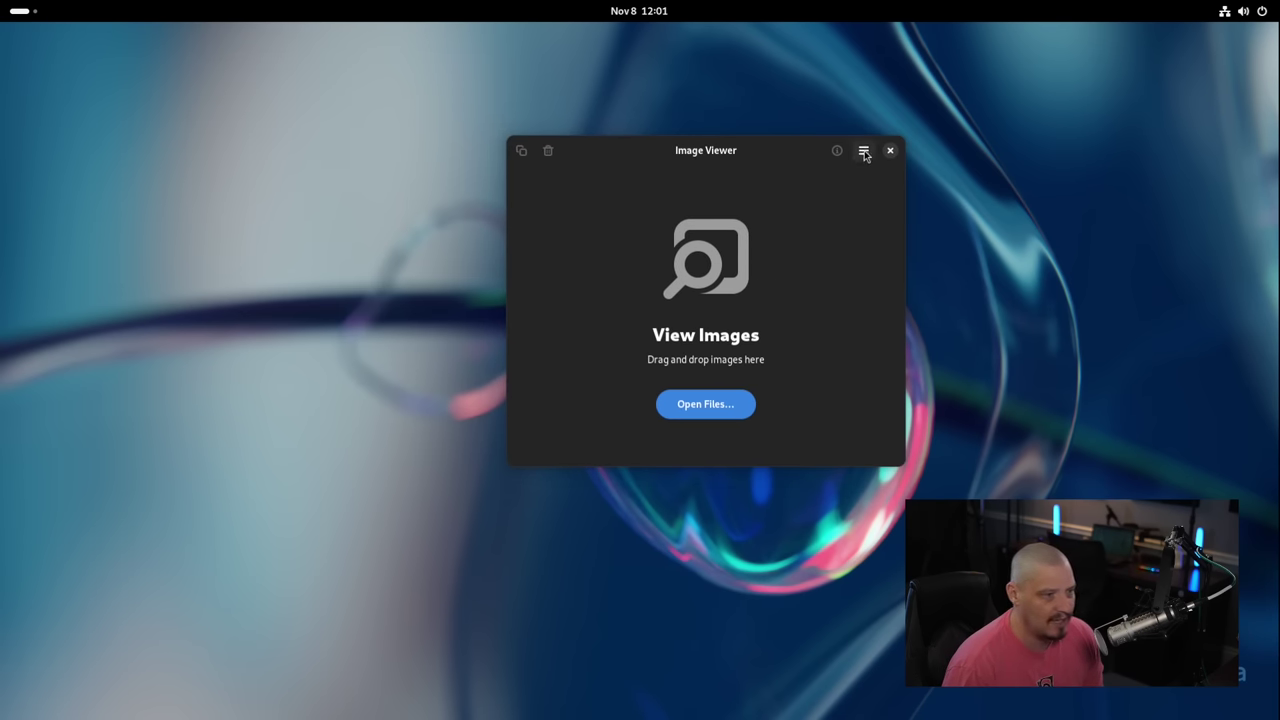
Step: Check Image Viewer's About details, version 45.0, then dismiss them
left_click(864, 152)
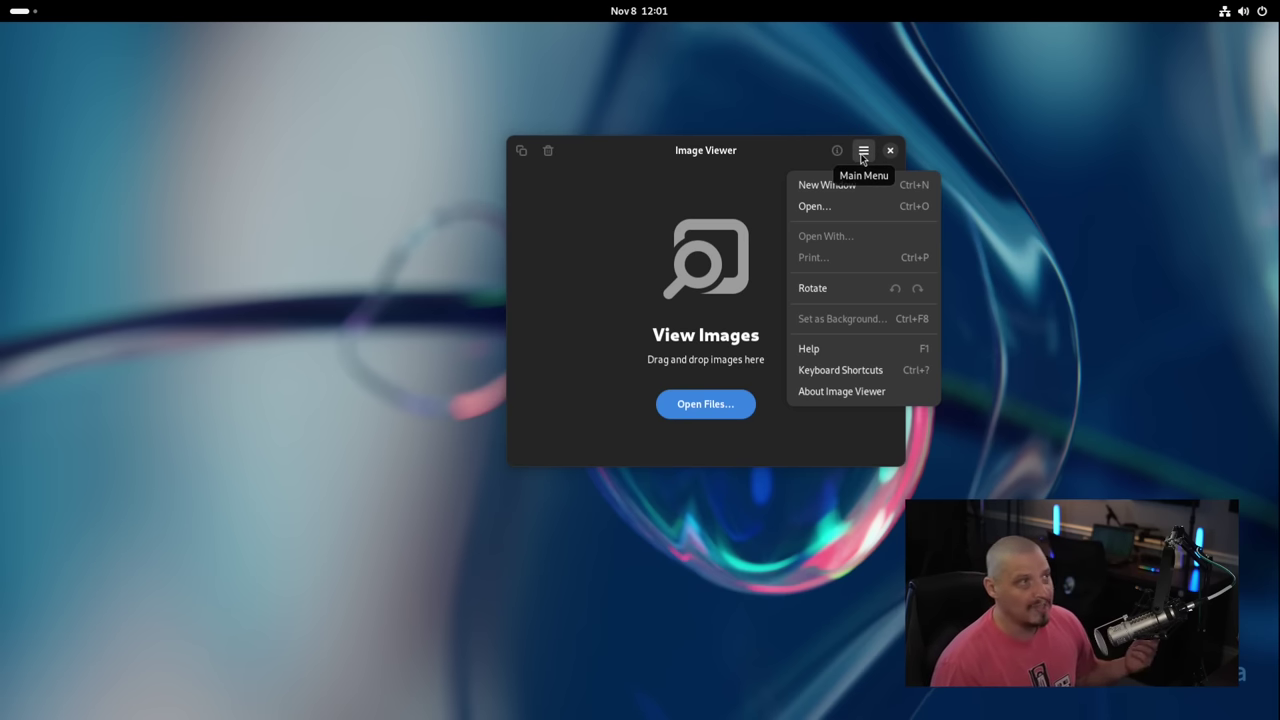
left_click(871, 392)
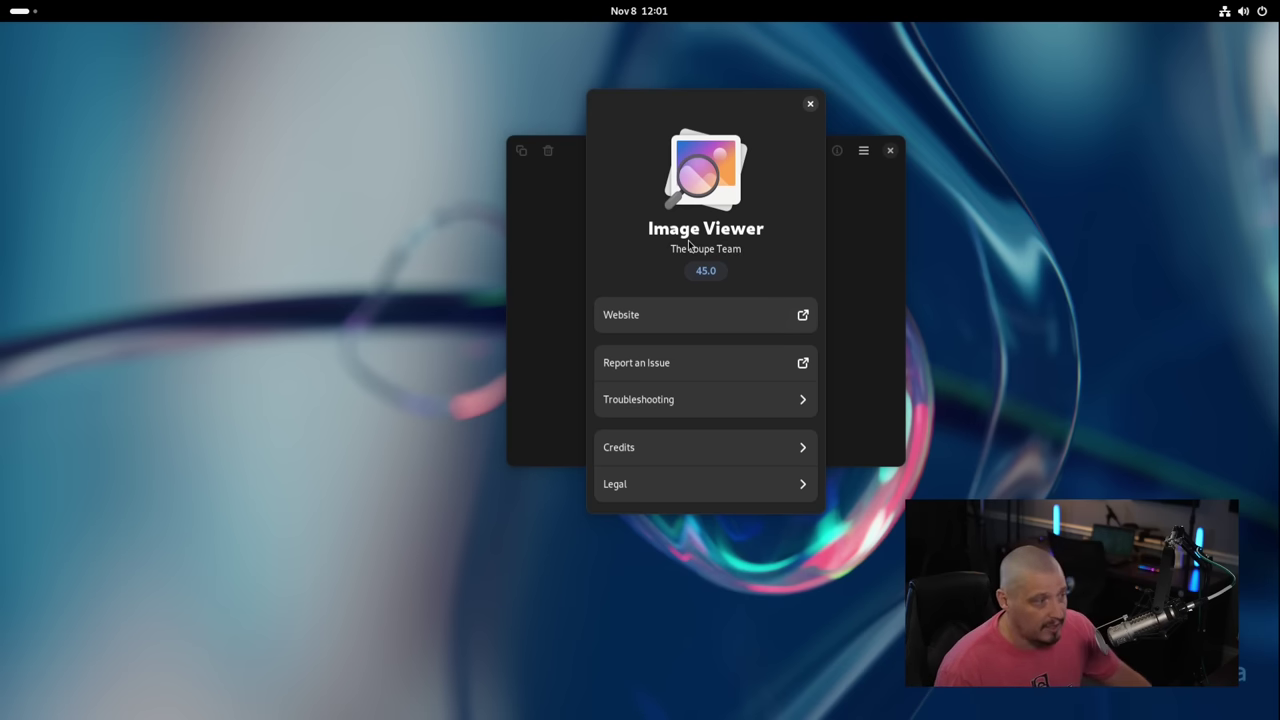
left_click(810, 106)
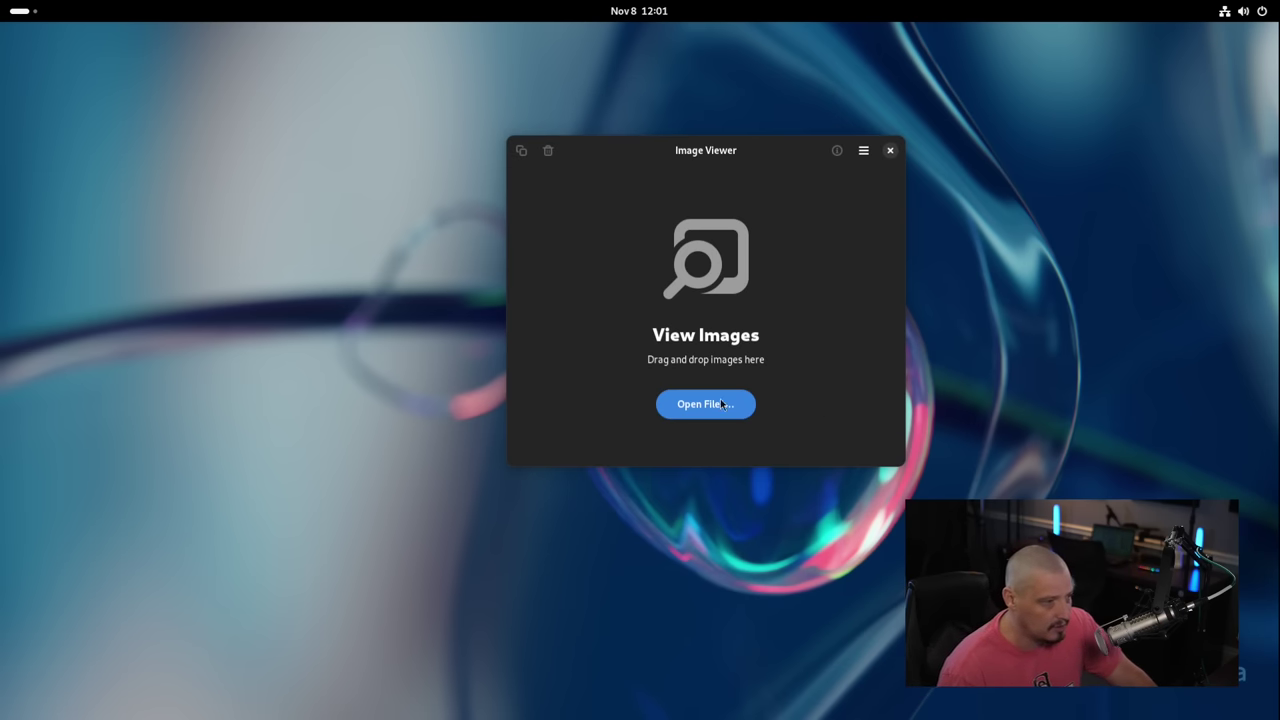
Step: Close Image Viewer and launch GNOME Software from the dash
left_click(889, 152)
key("super")
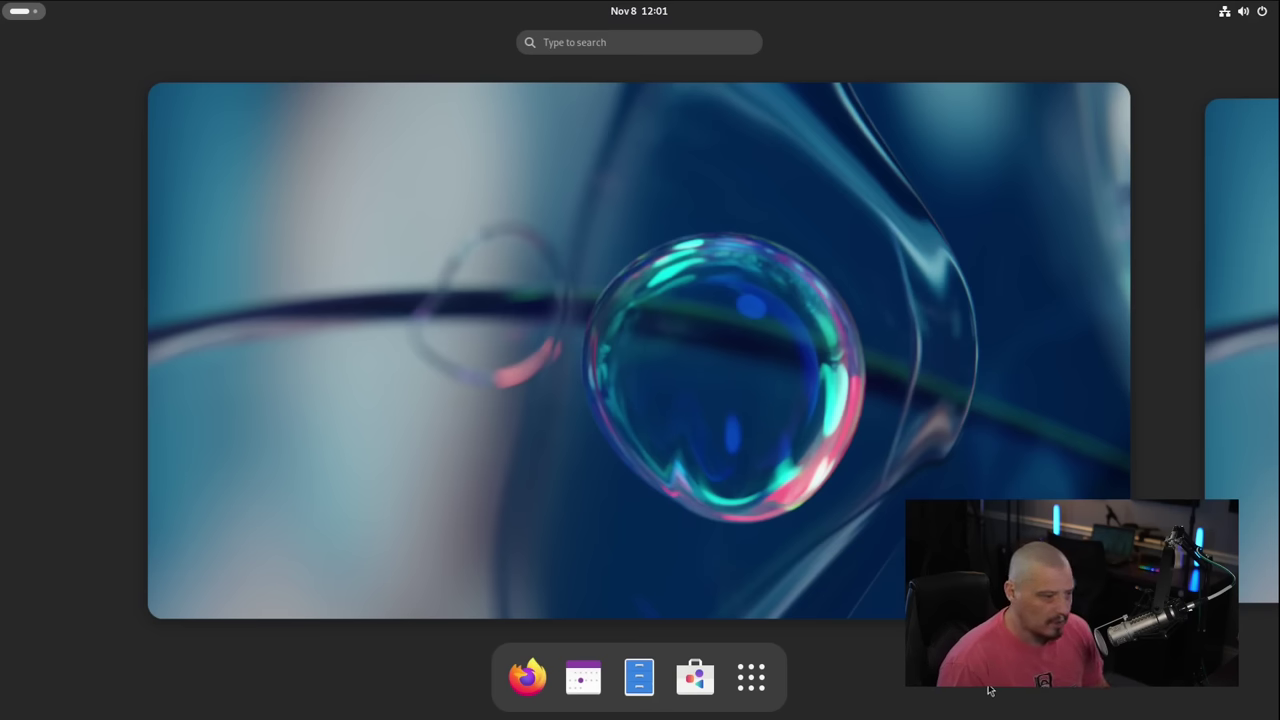
left_click(694, 678)
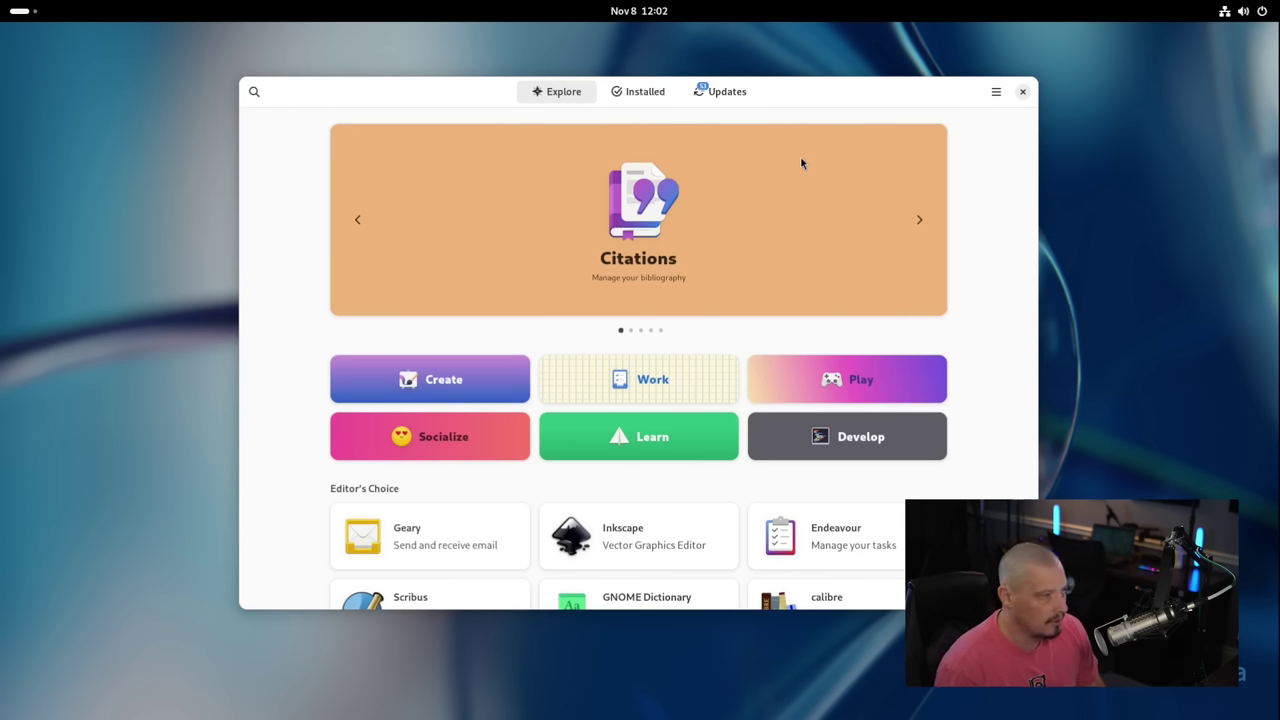
Step: Search the app store for 'discord', correcting the misspellings along the way
left_click(254, 91)
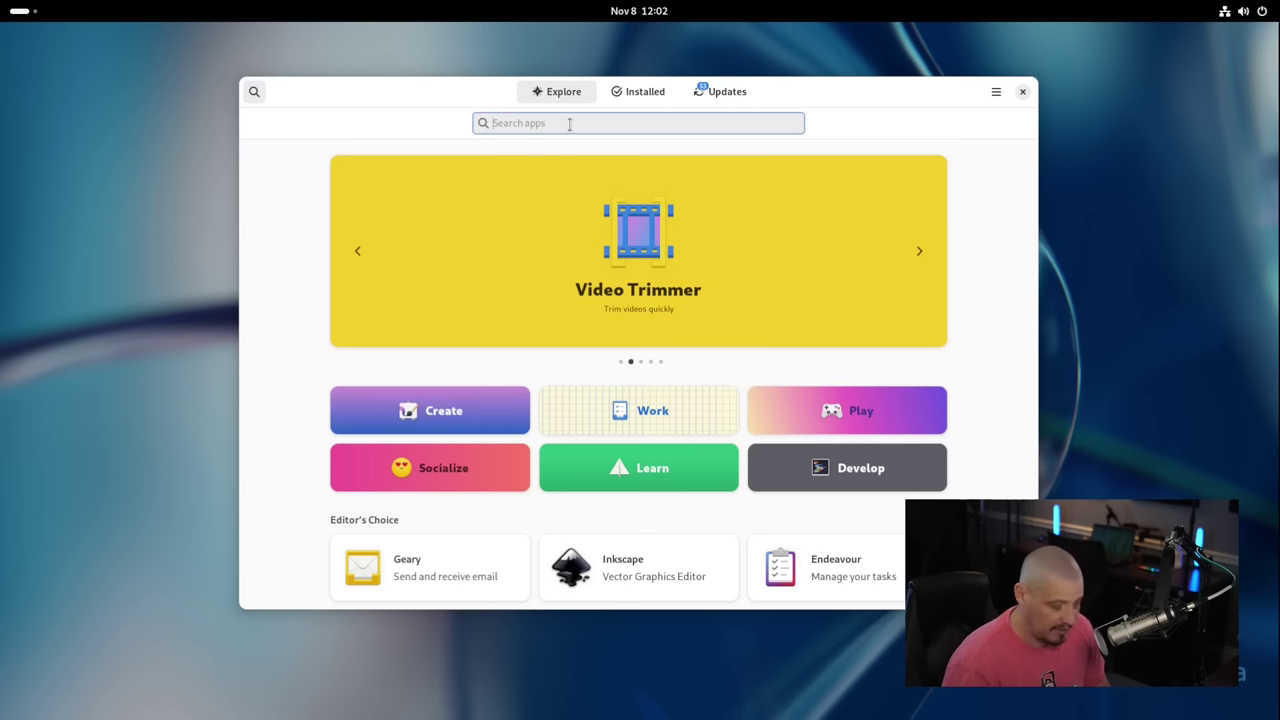
type("doscord")
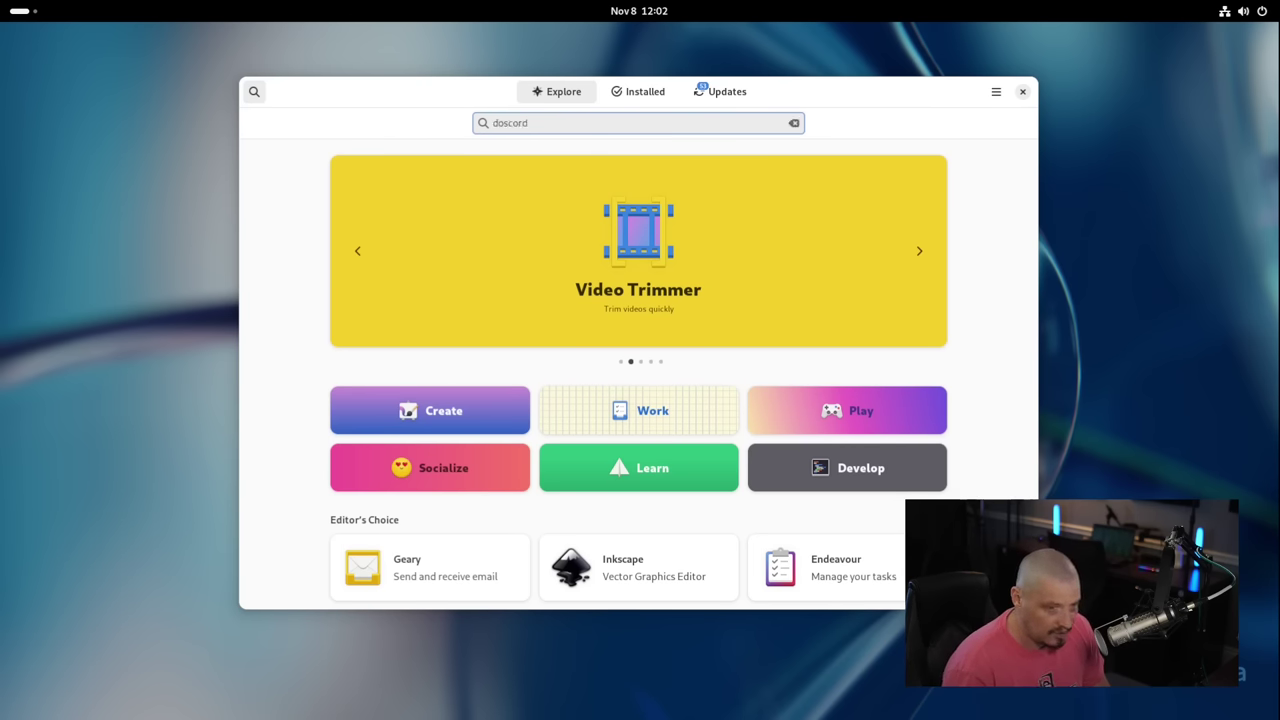
key("BackSpace")
key("BackSpace")
key("BackSpace")
key("BackSpace")
key("BackSpace")
key("BackSpace")
key("BackSpace")
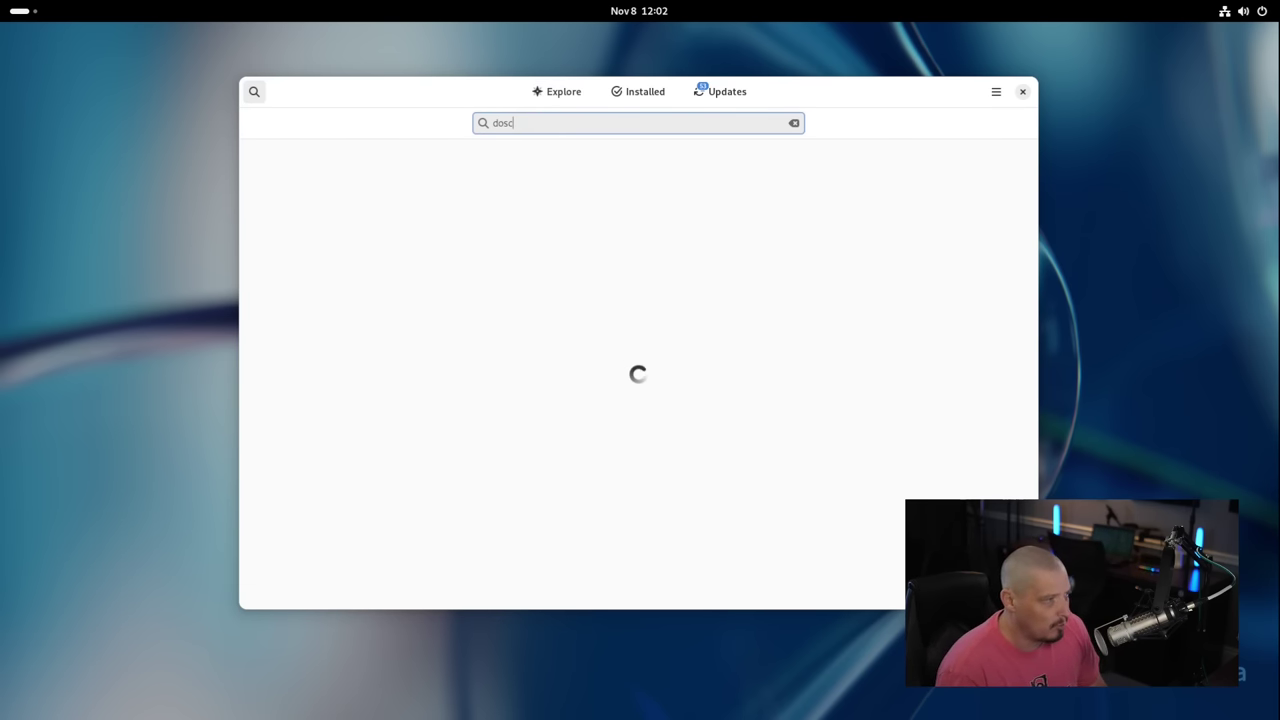
type("d")
type("isco")
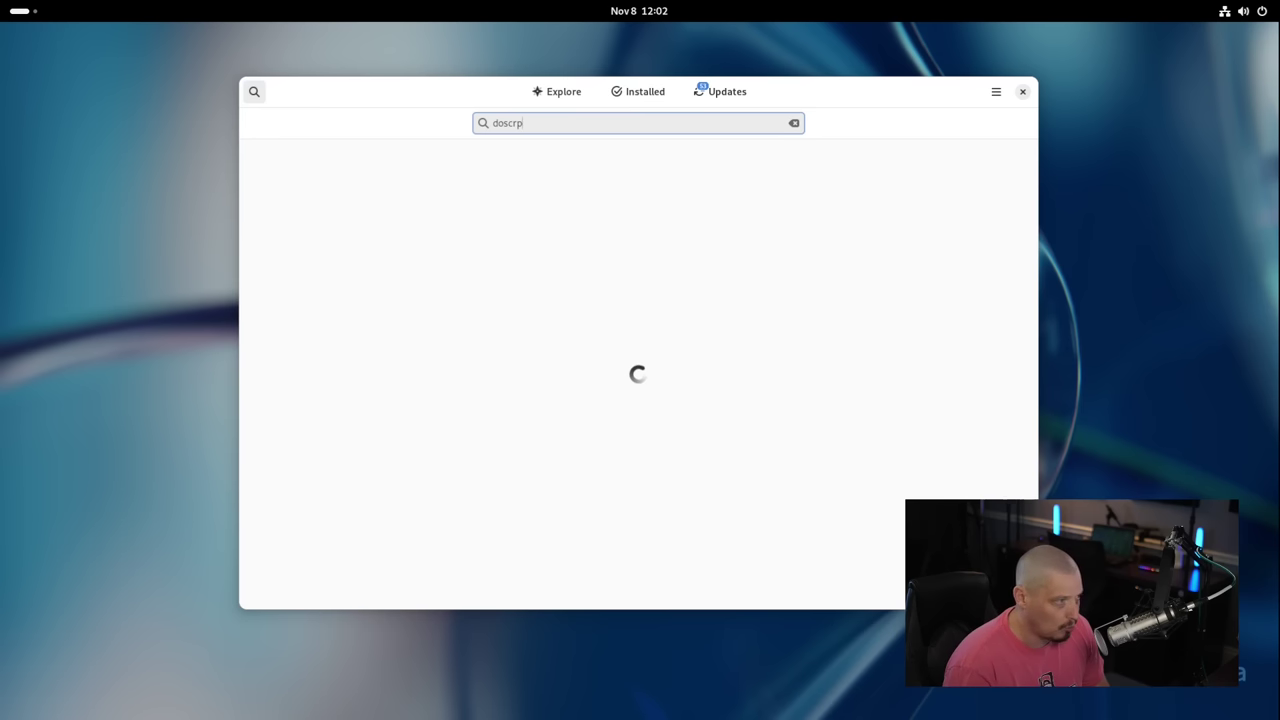
key("BackSpace")
key("BackSpace")
key("BackSpace")
key("BackSpace")
type("iscord")
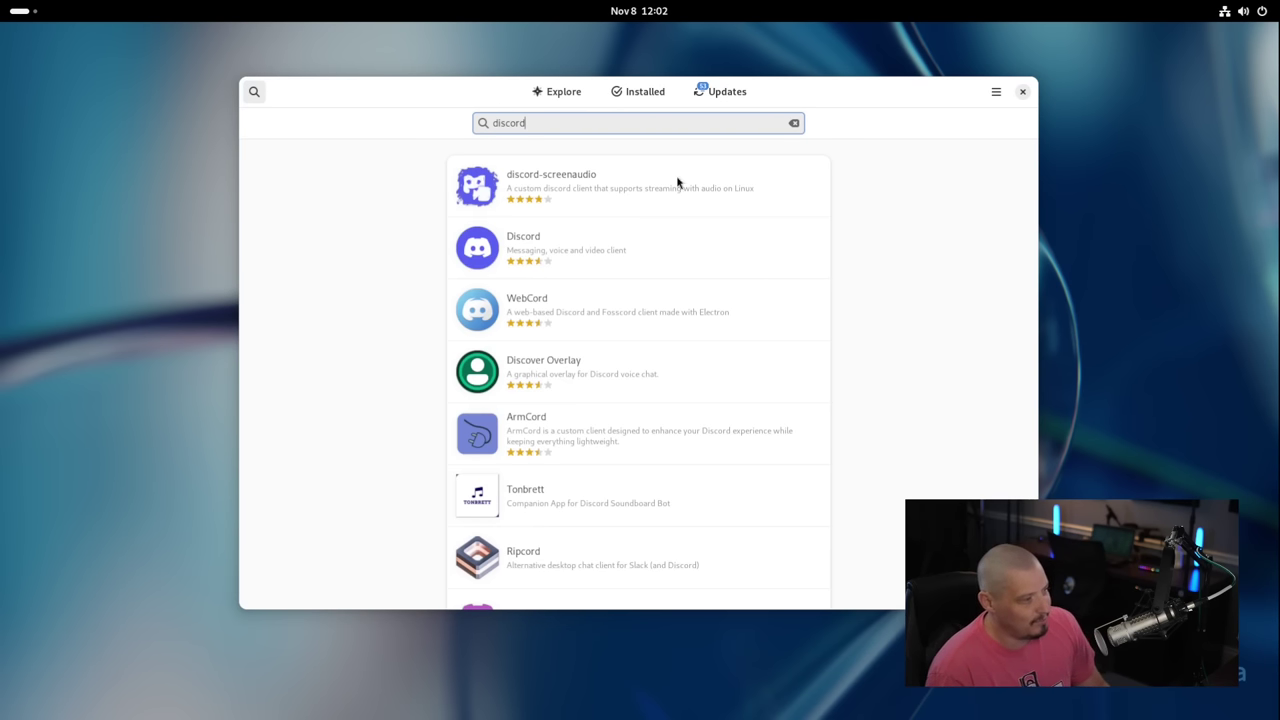
Step: View the Discord app page without installing, return to the results, and close Software
left_click(568, 260)
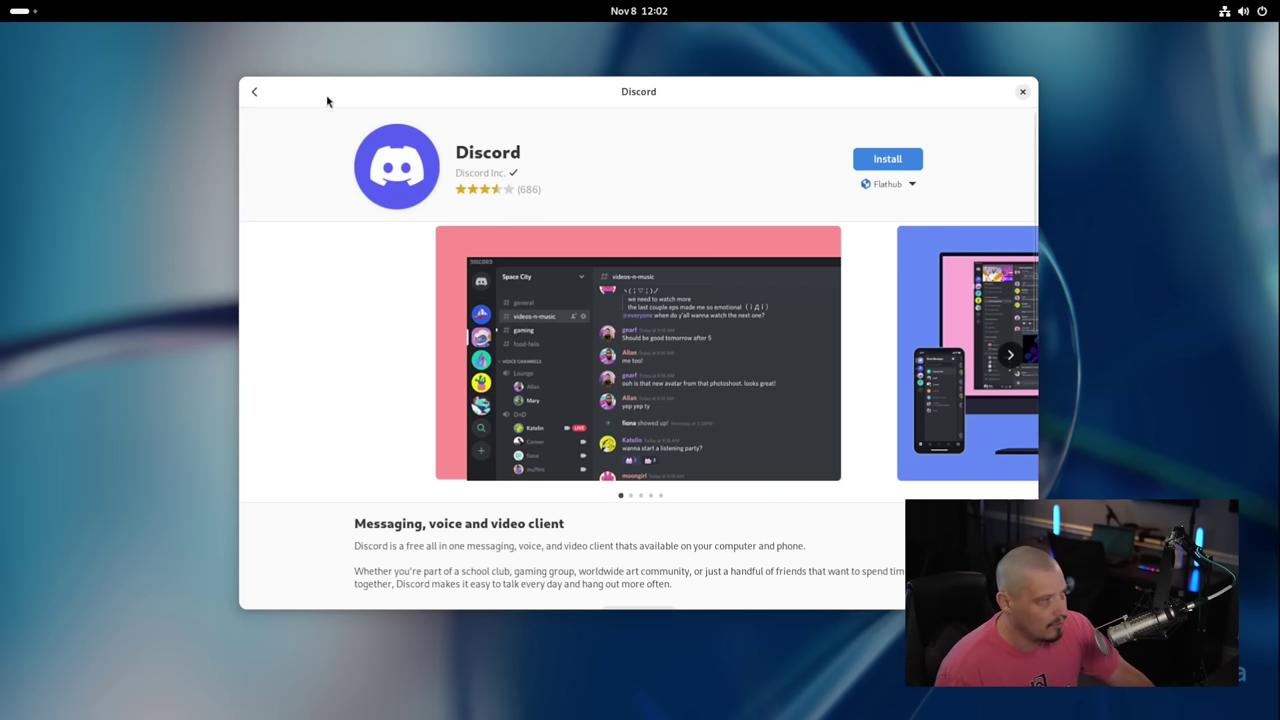
left_click(252, 94)
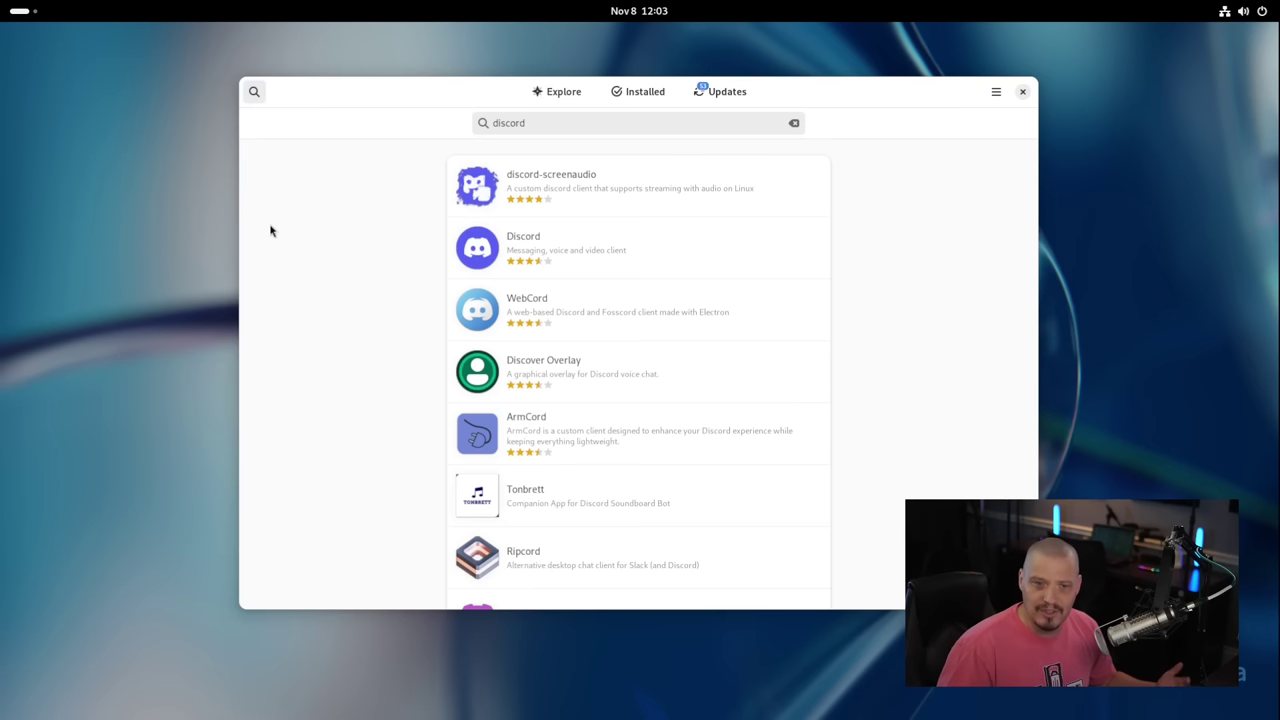
left_click(1022, 93)
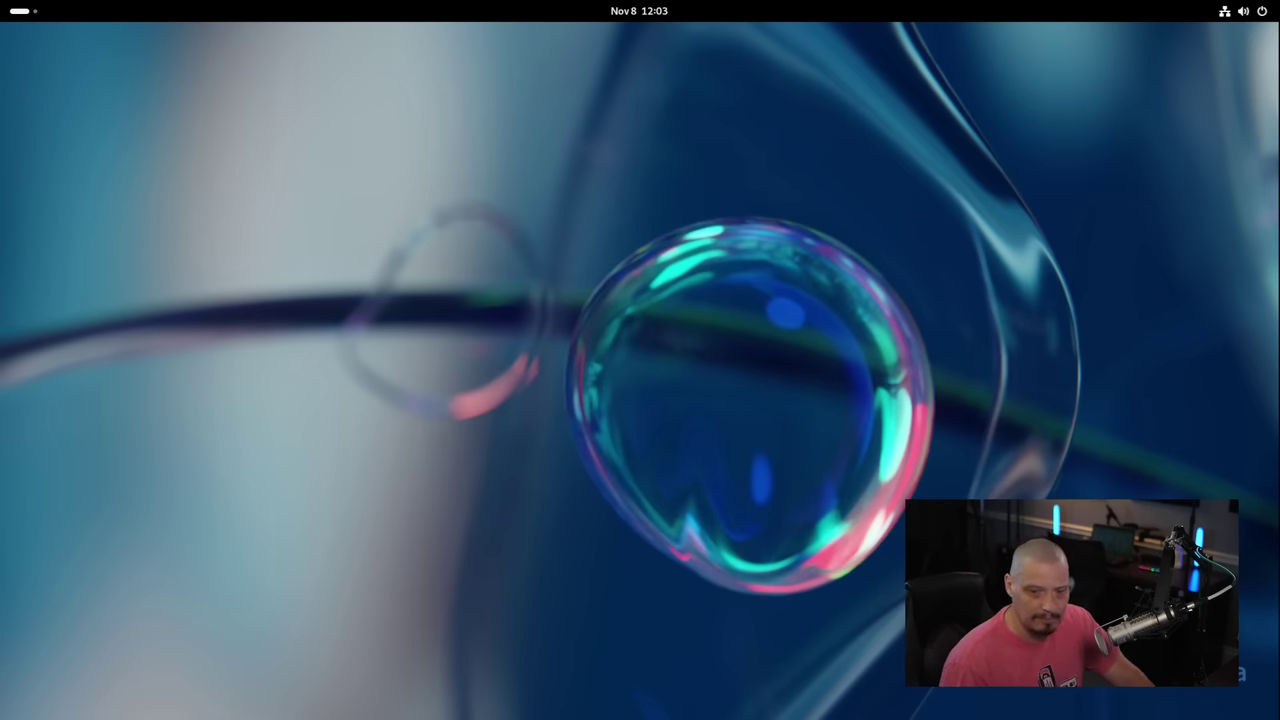
Step: Launch Firefox and show About Firefox through Help to see version 119.0 (64-bit)
key("super")
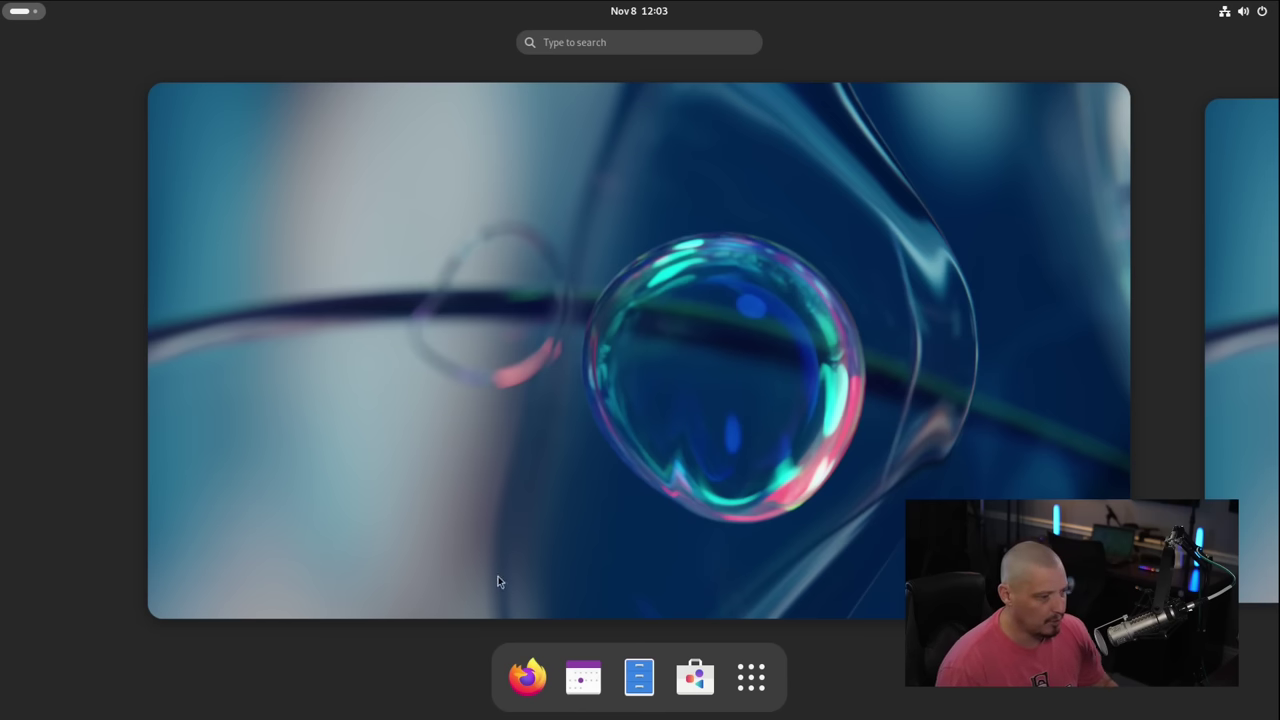
left_click(533, 688)
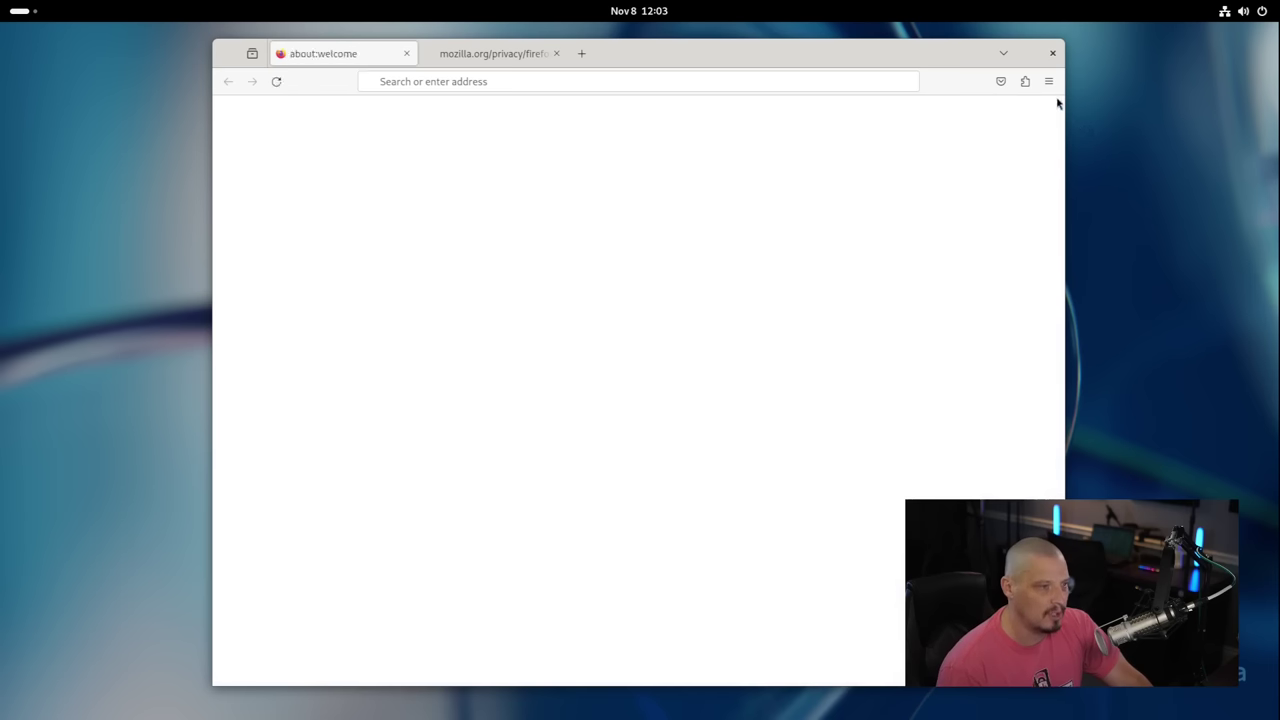
left_click(1050, 83)
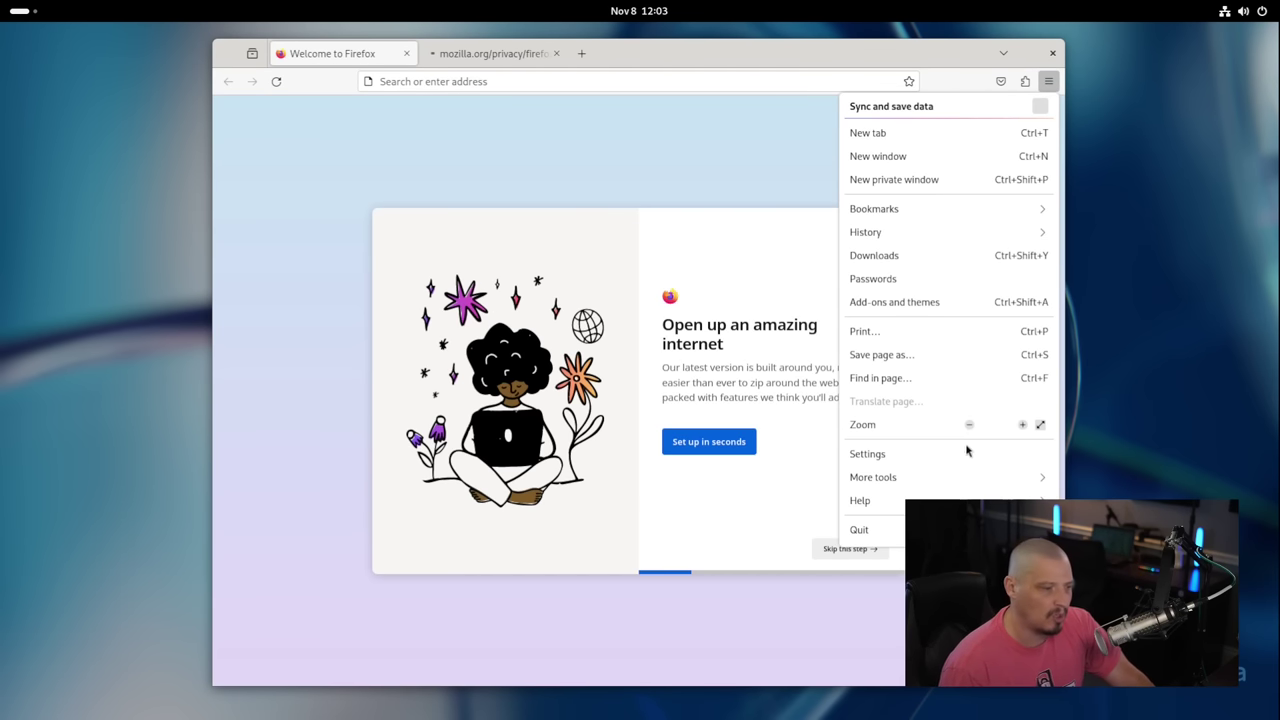
left_click(888, 500)
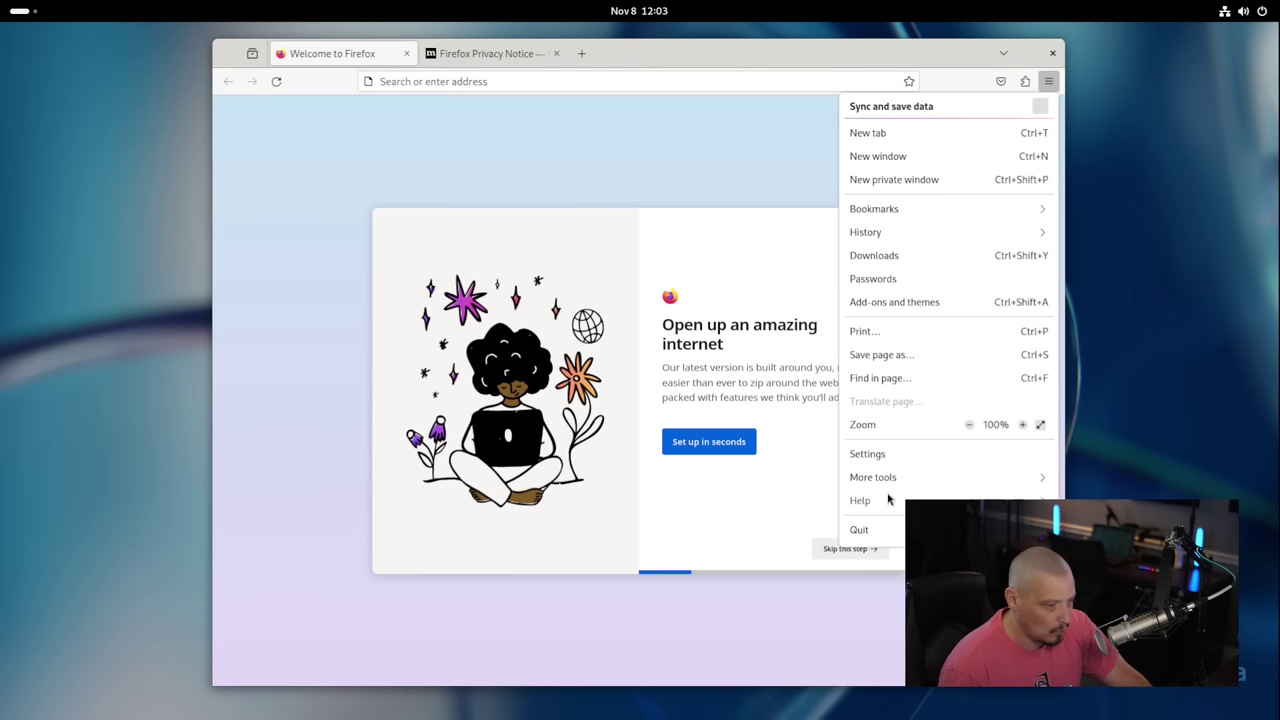
left_click(880, 277)
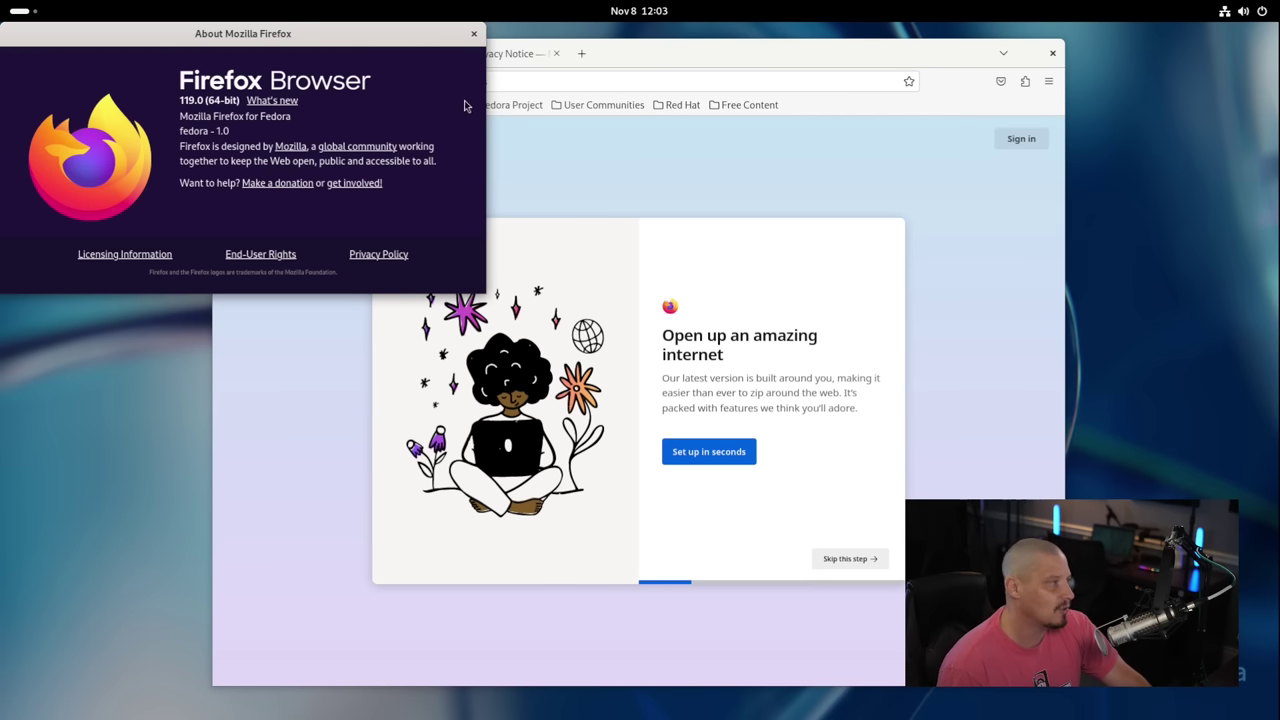
Step: Close the About window and Firefox, then return to the Activities overview
left_click(474, 34)
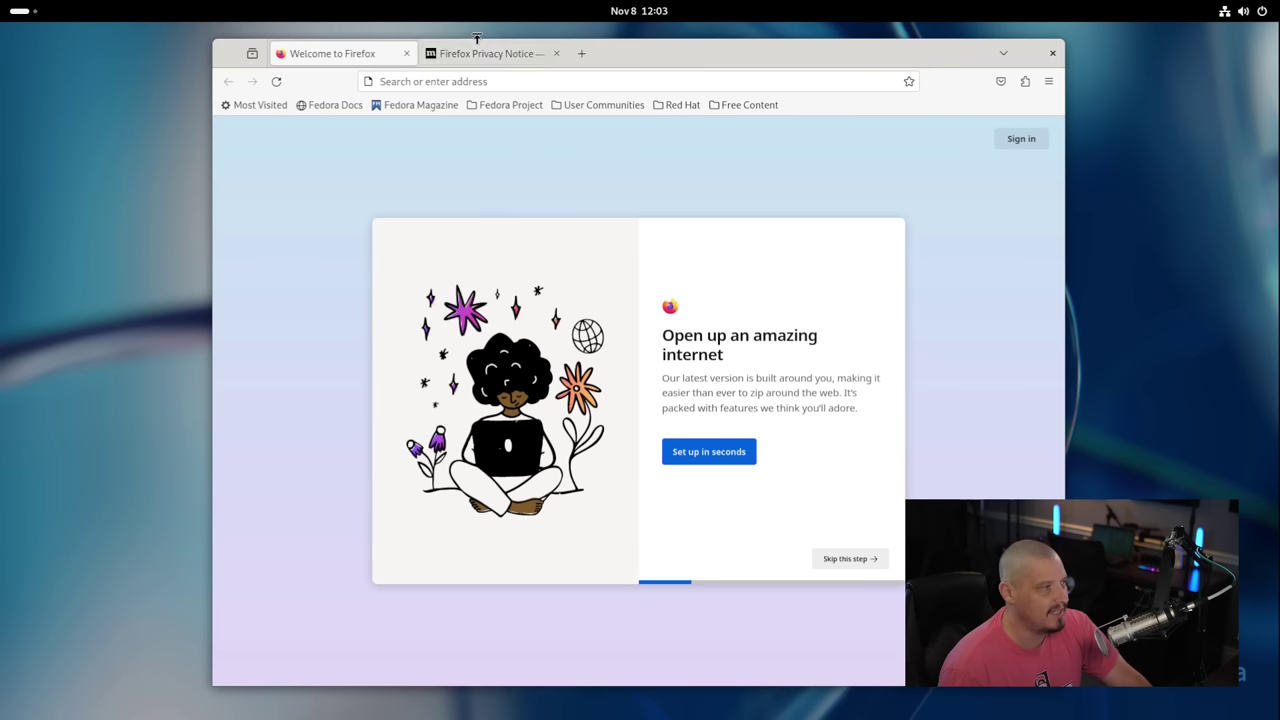
left_click(1052, 53)
key("super")
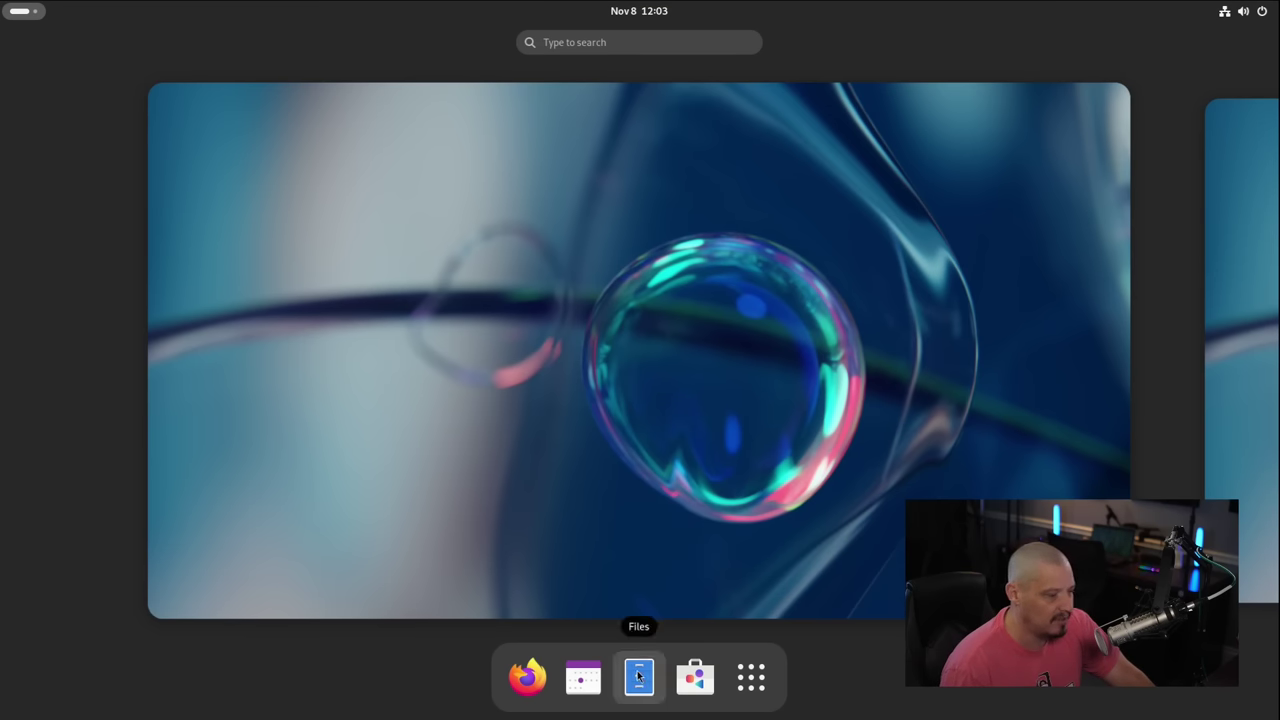
left_click(583, 678)
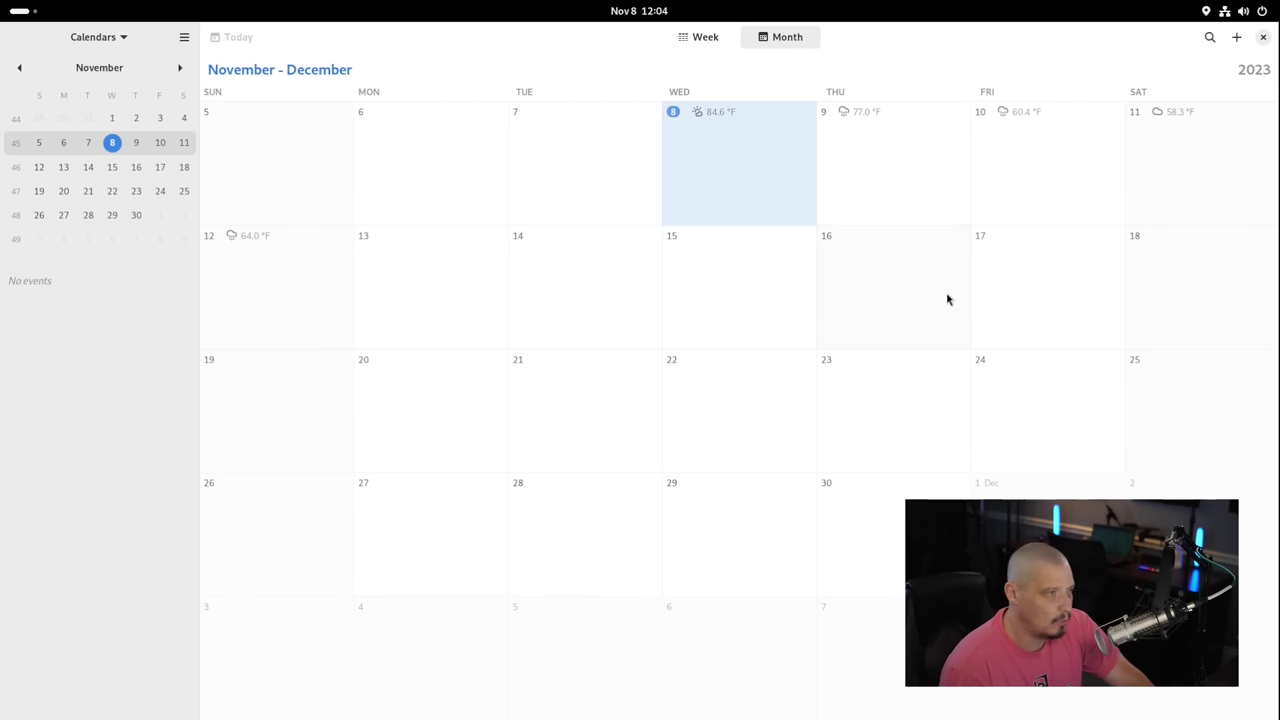
scroll(948, 300, "down", 6)
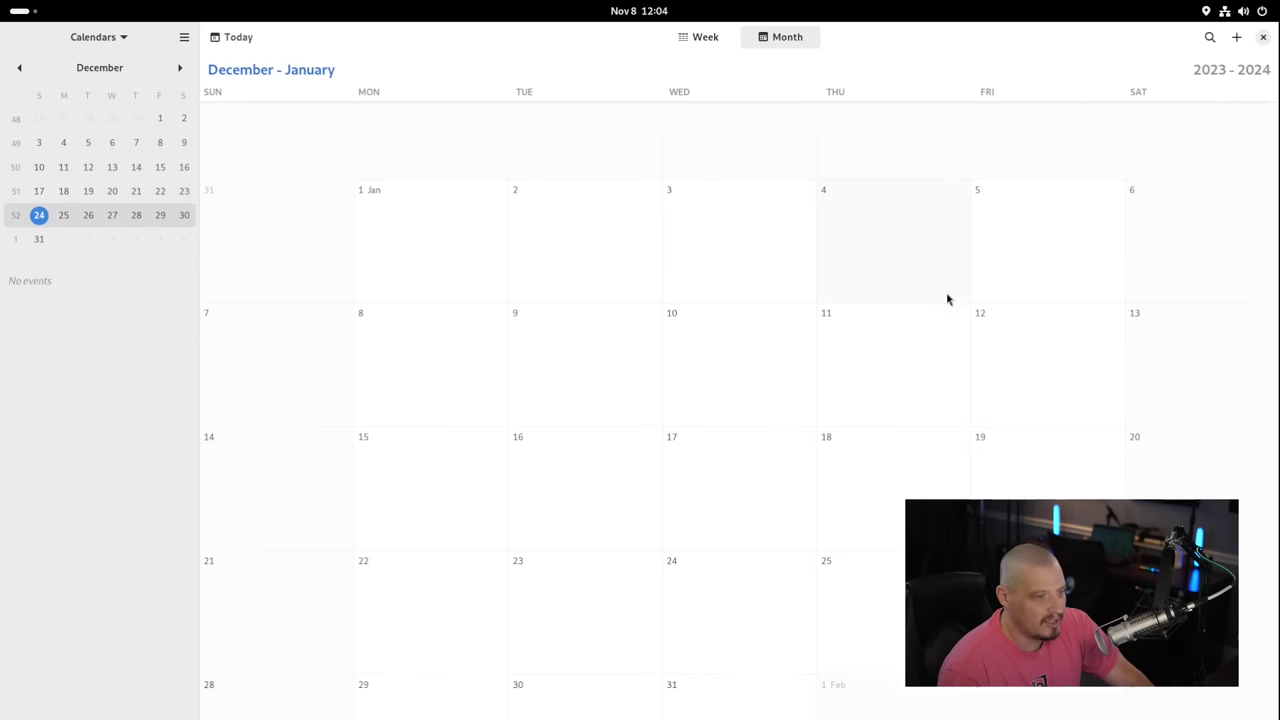
scroll(948, 300, "down", 5)
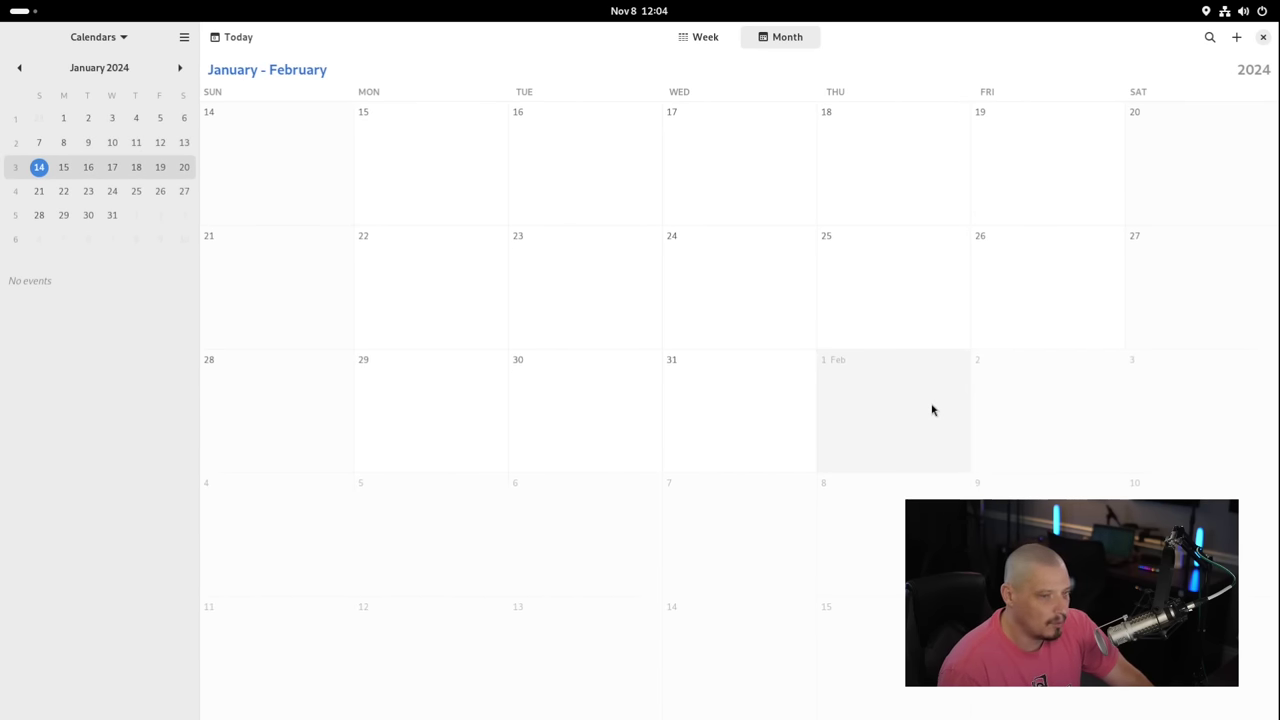
scroll(932, 410, "up", 10)
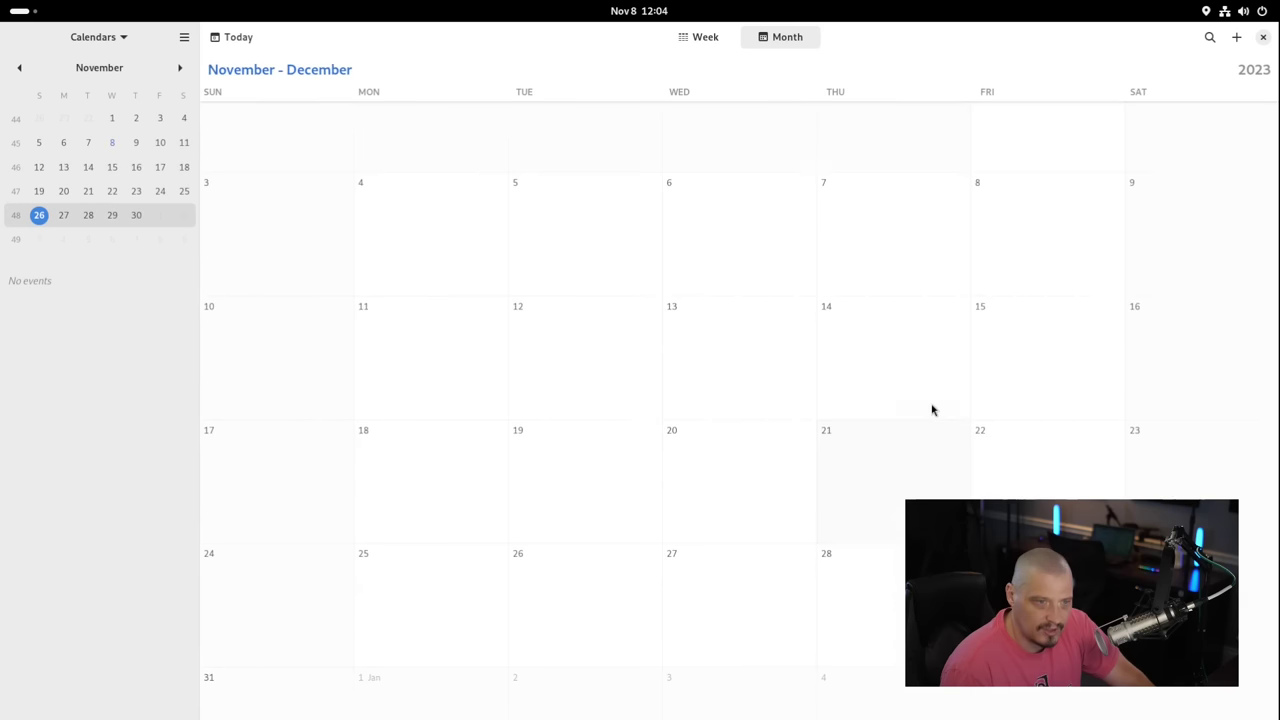
scroll(932, 410, "up", 4)
scroll(932, 410, "down", 3)
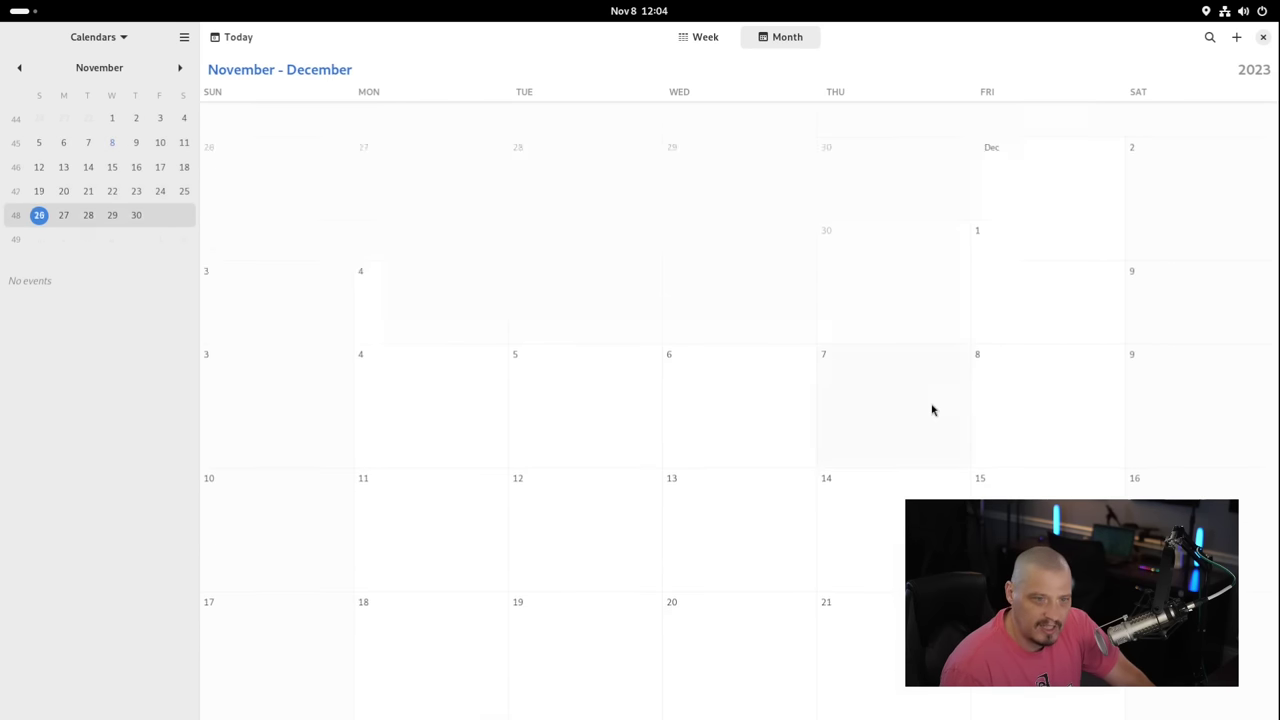
scroll(932, 410, "up", 7)
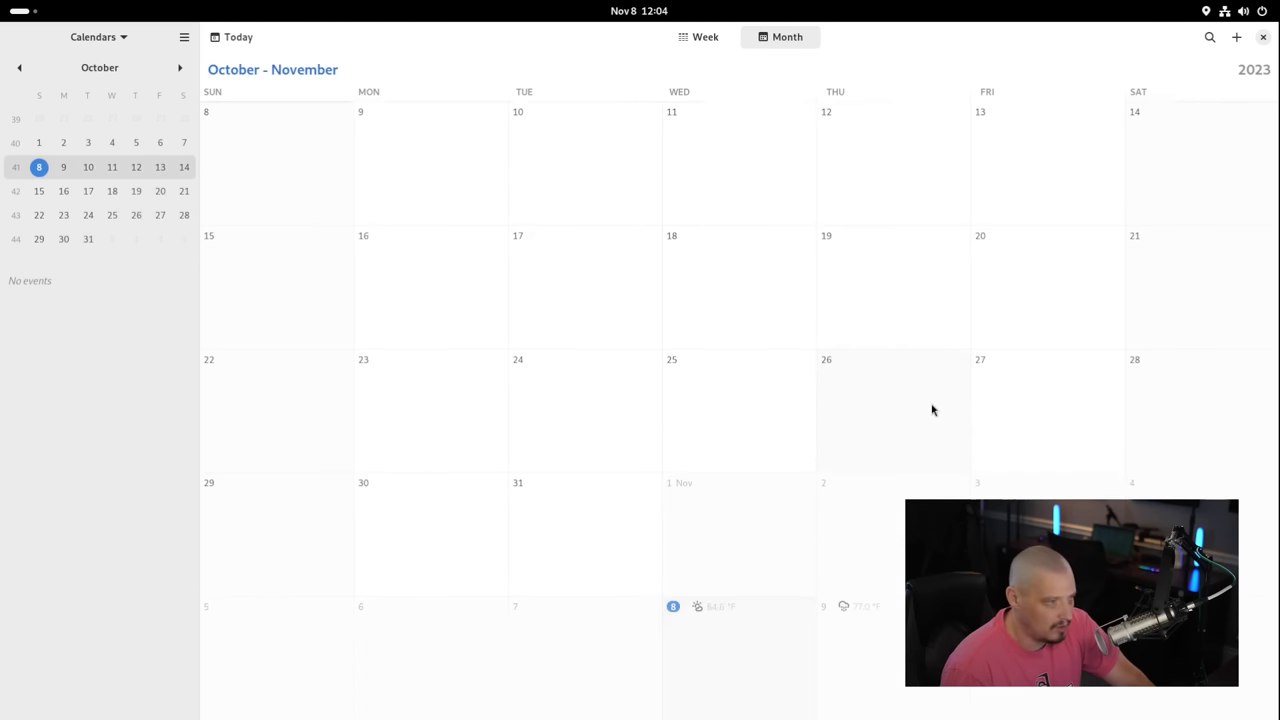
scroll(932, 410, "up", 6)
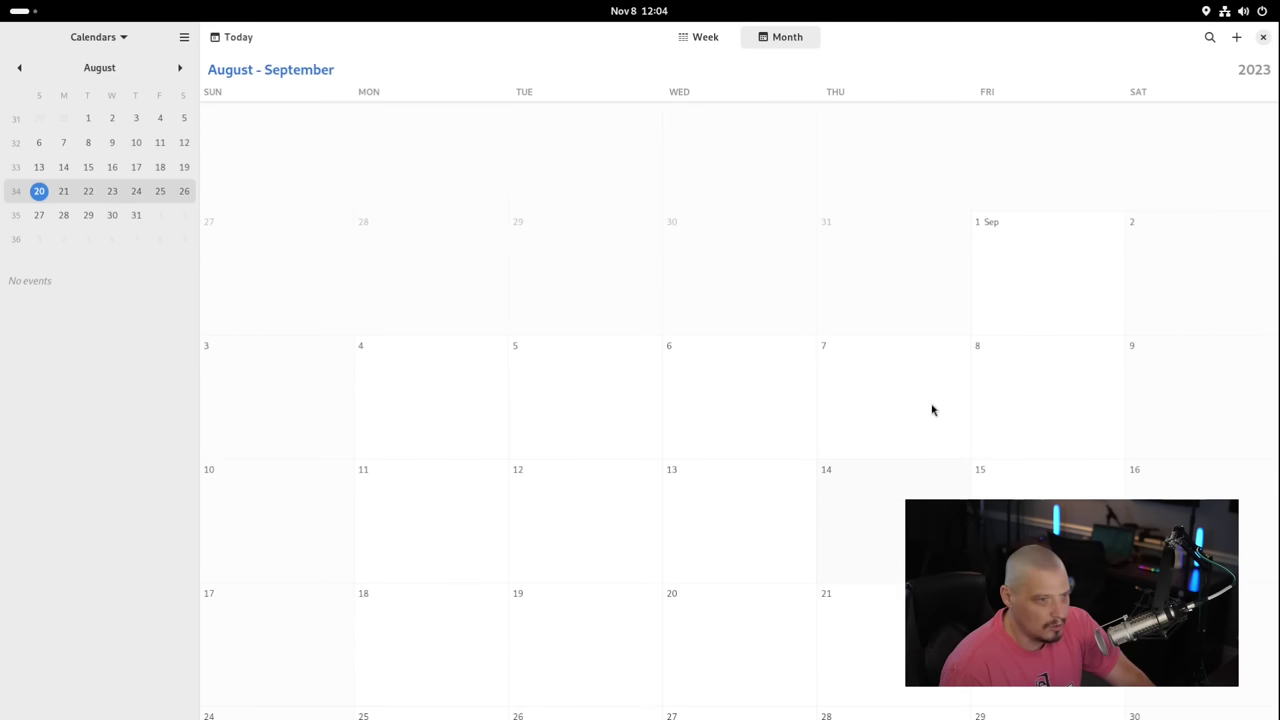
scroll(932, 410, "up", 8)
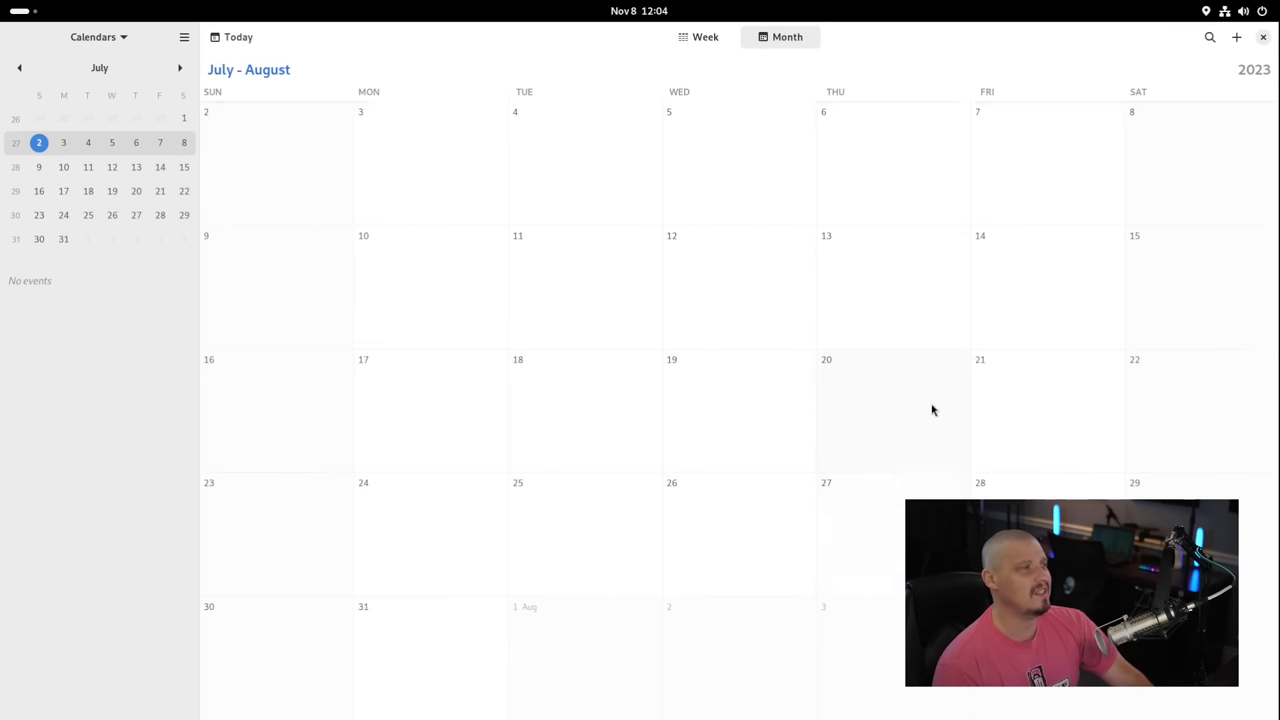
scroll(932, 410, "up", 2)
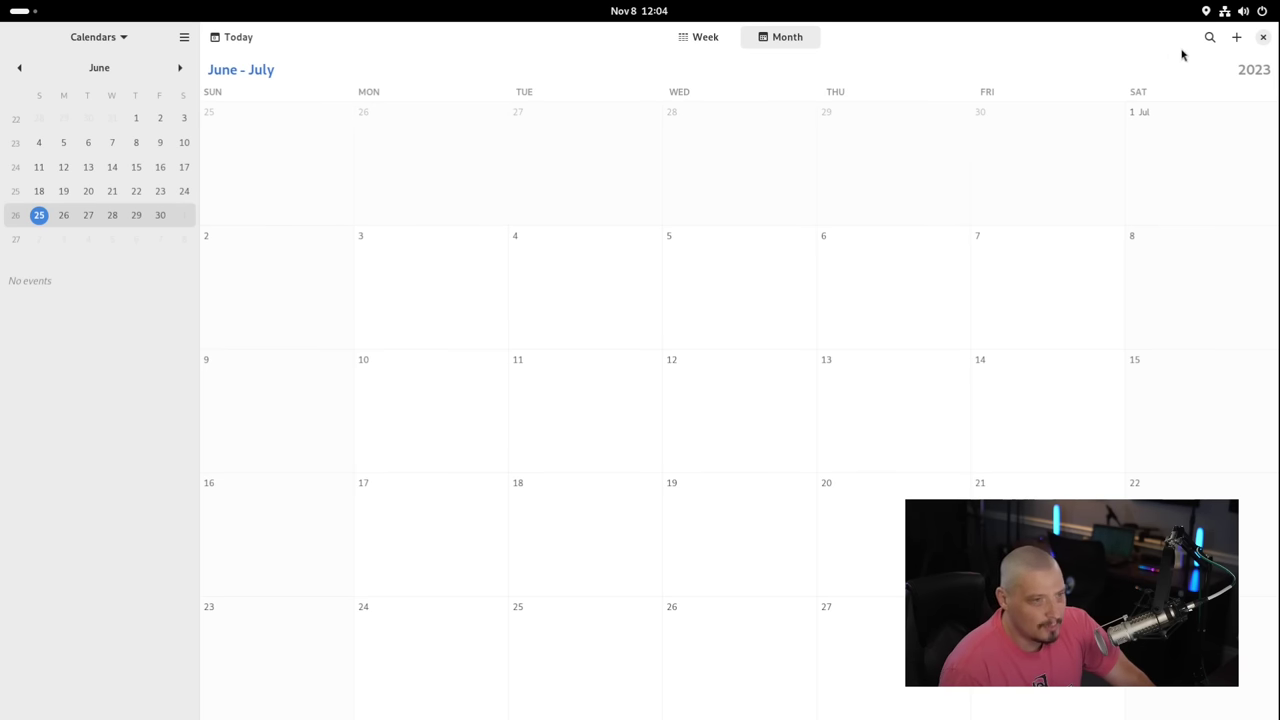
left_click(1263, 37)
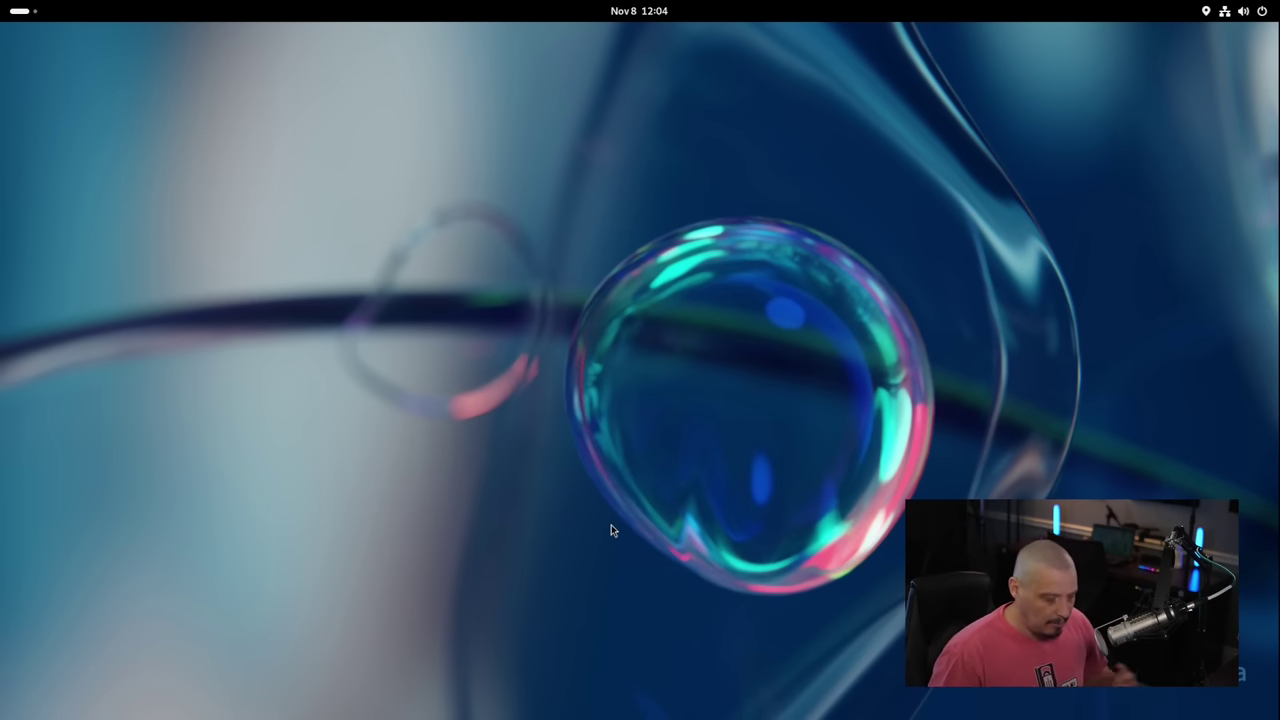
Step: Show the full grid of installed apps from the Activities overview
key("super")
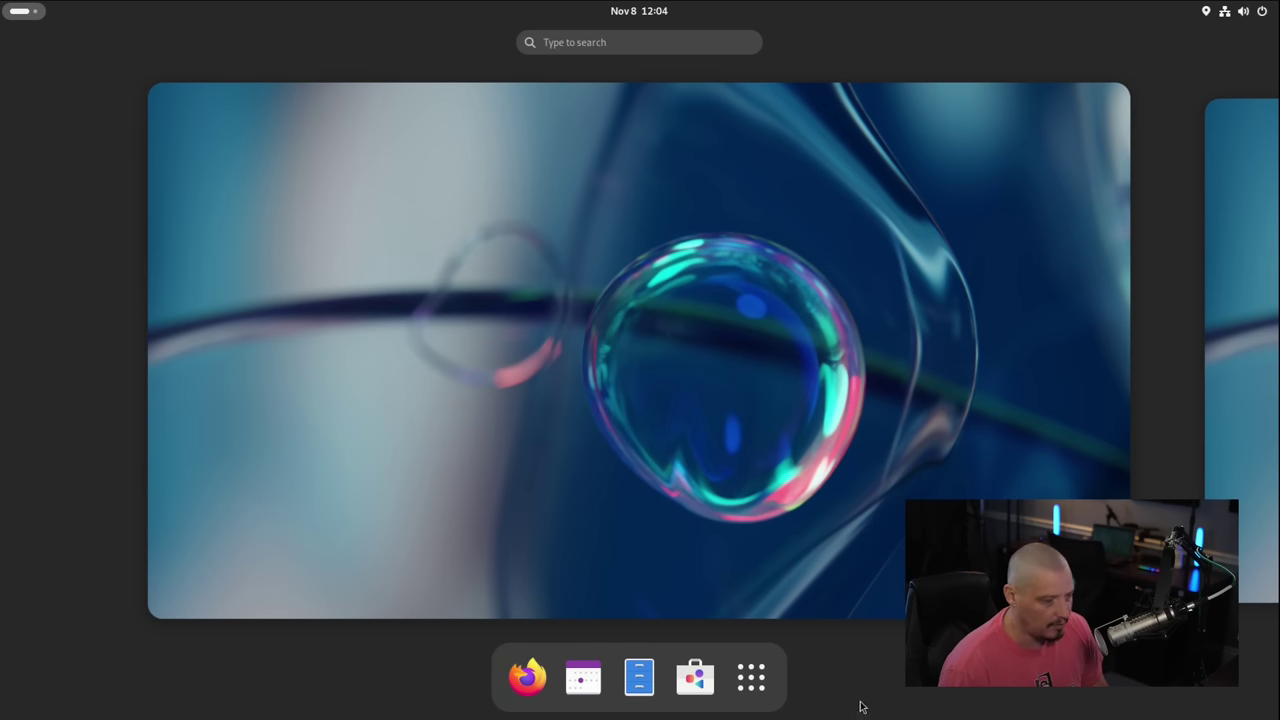
left_click(755, 675)
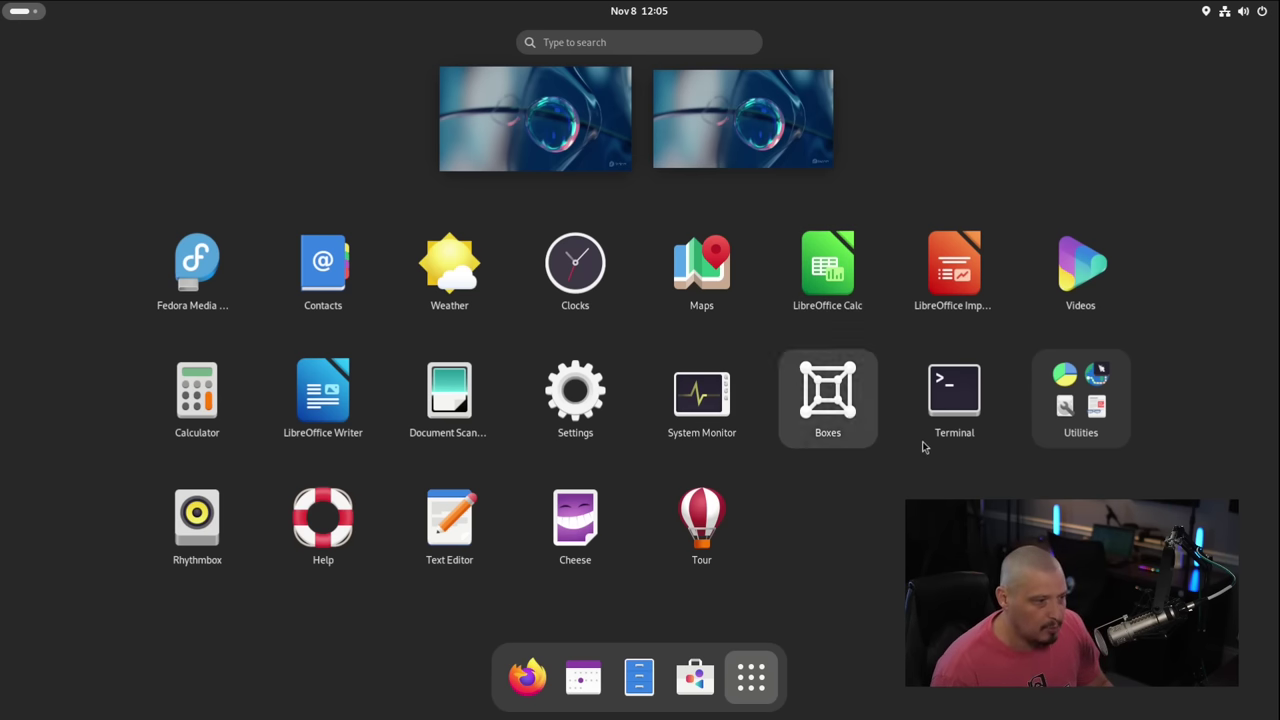
Step: Launch LibreOffice Impress and create a presentation from the Growing Liberty template
left_click(954, 270)
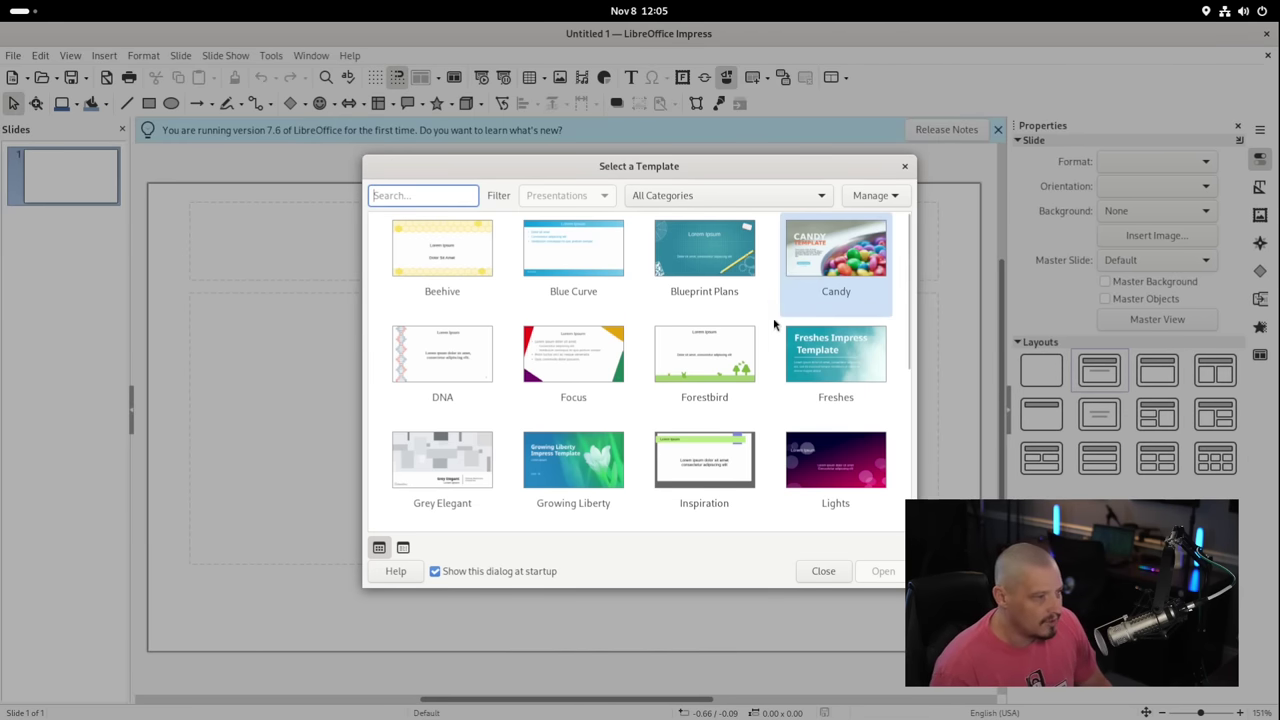
left_click(605, 450)
left_click(880, 575)
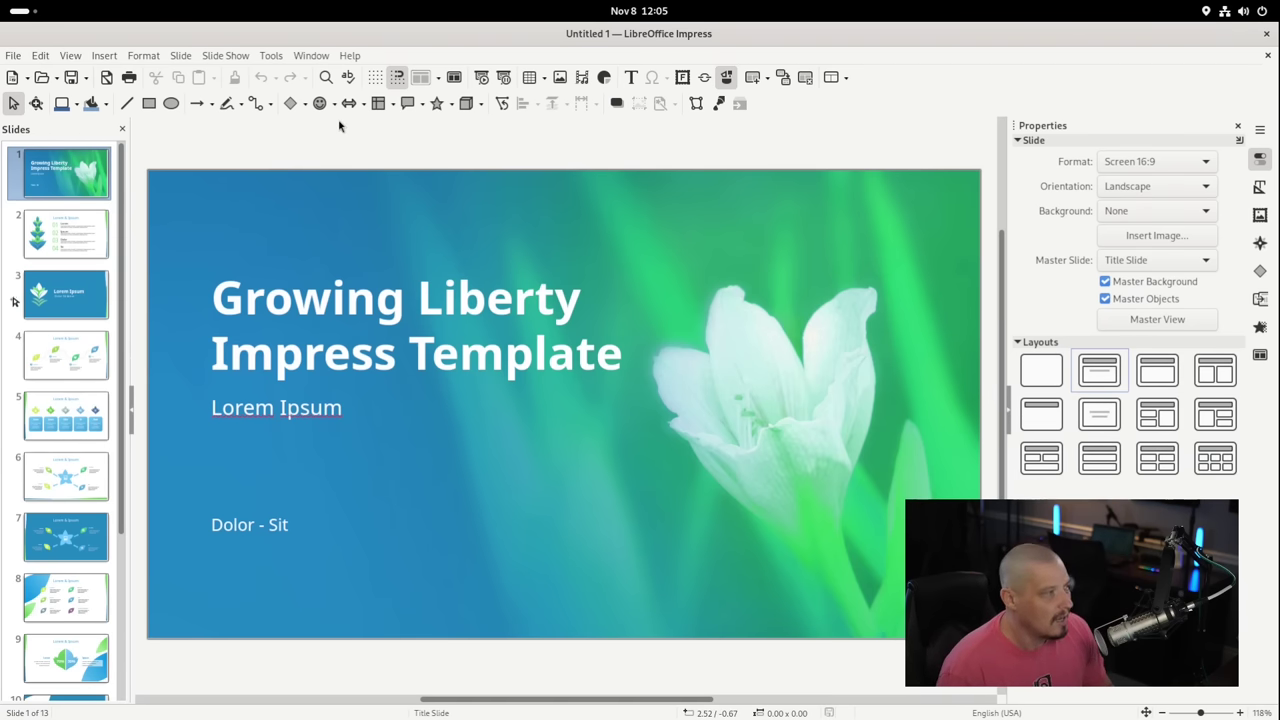
Step: Check About LibreOffice for version 7.6.2.1, then close the dialog and Impress
left_click(352, 56)
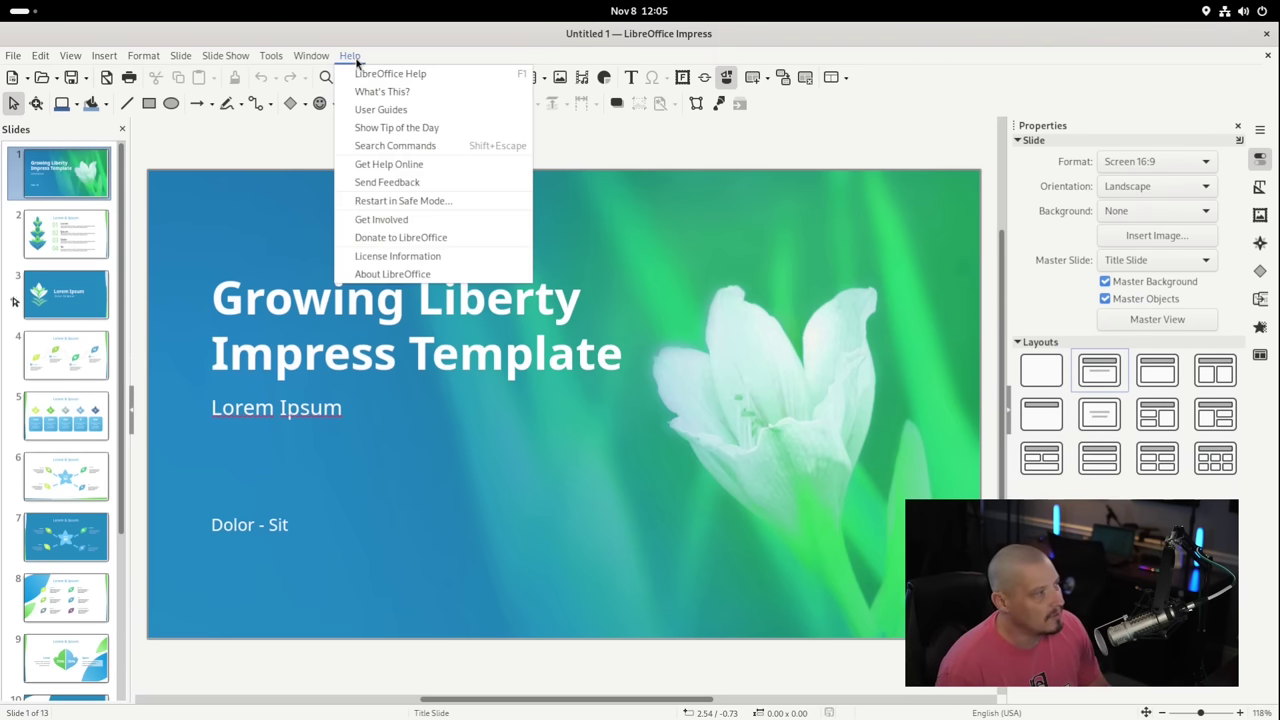
left_click(440, 273)
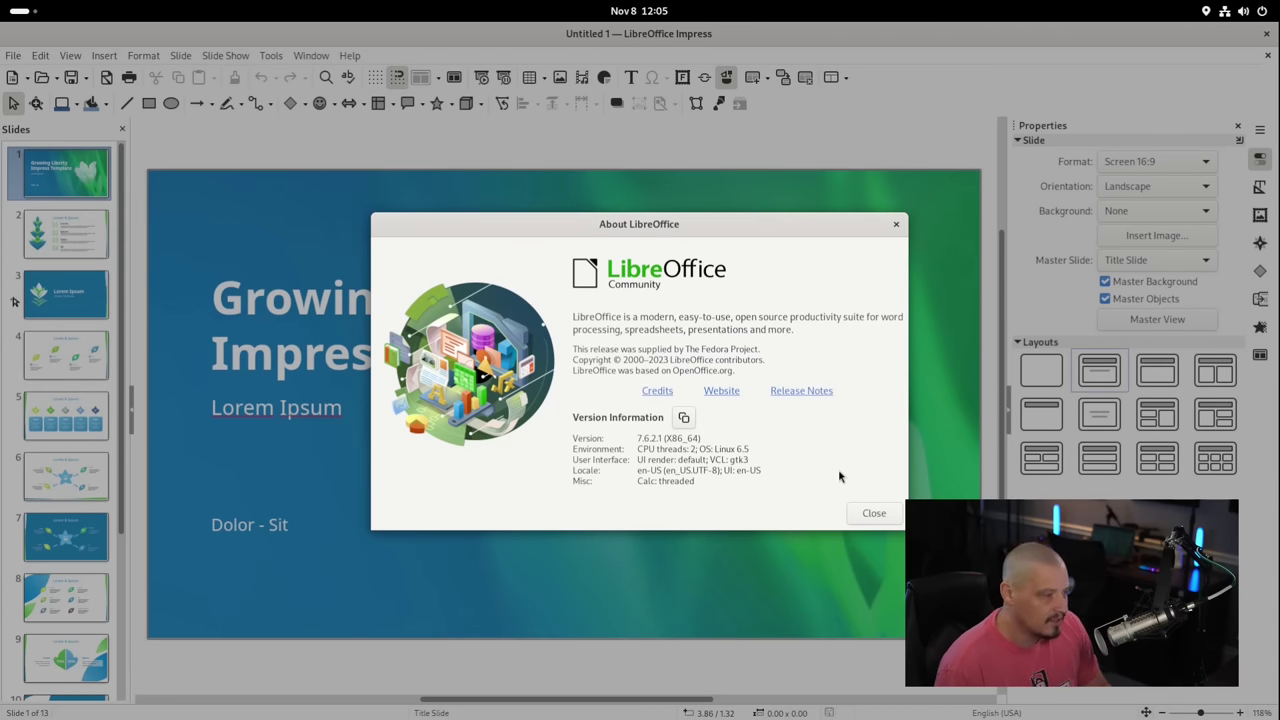
left_click(896, 225)
left_click(1267, 34)
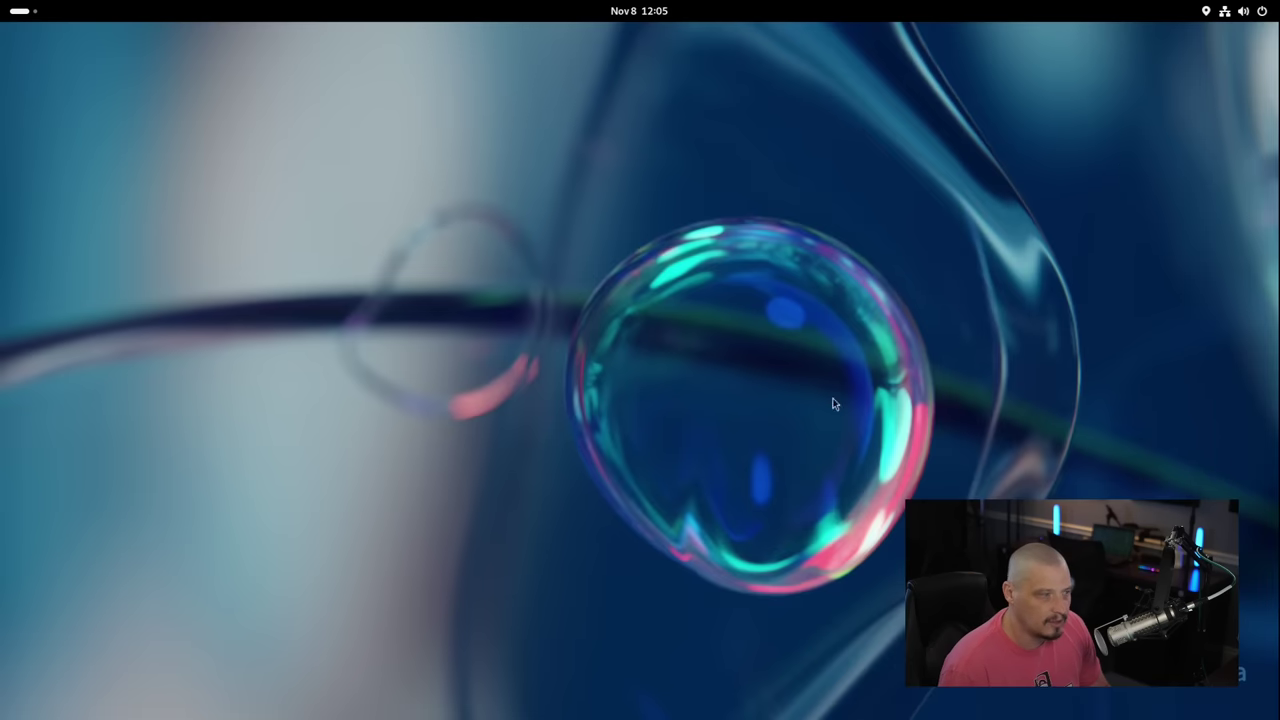
Step: Launch System Monitor from the app grid
key("super")
left_click(751, 677)
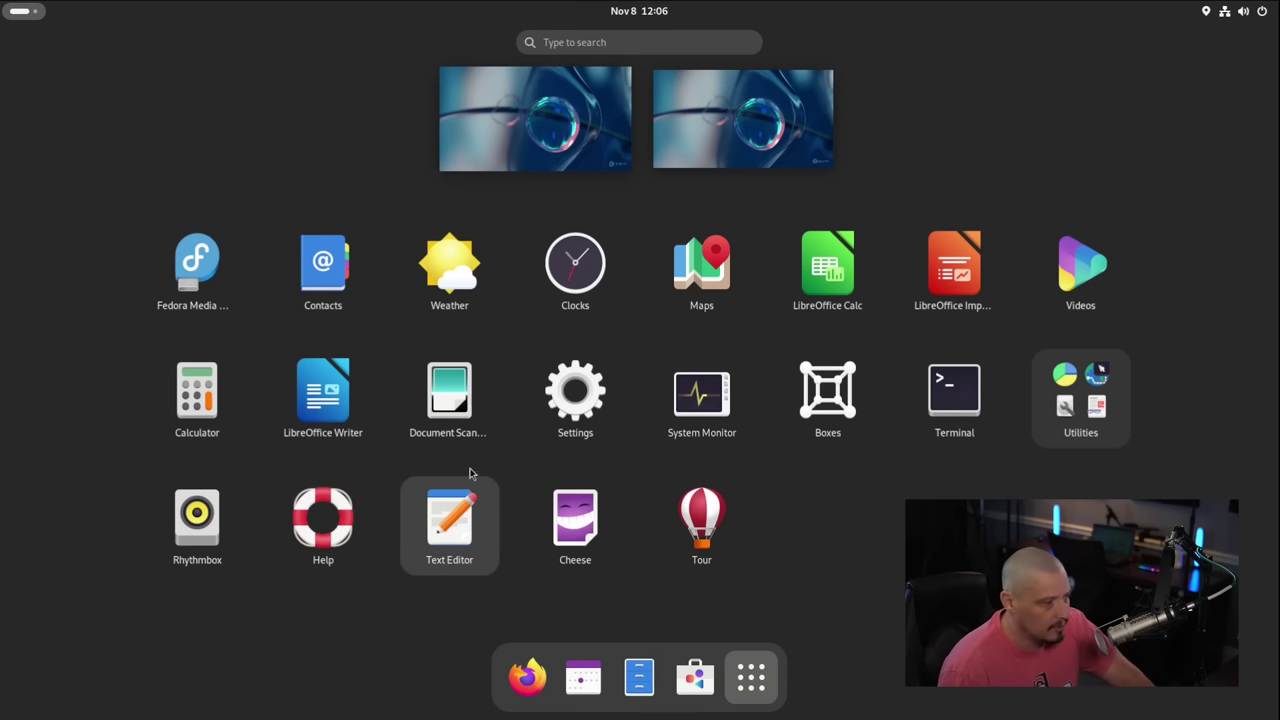
left_click(705, 430)
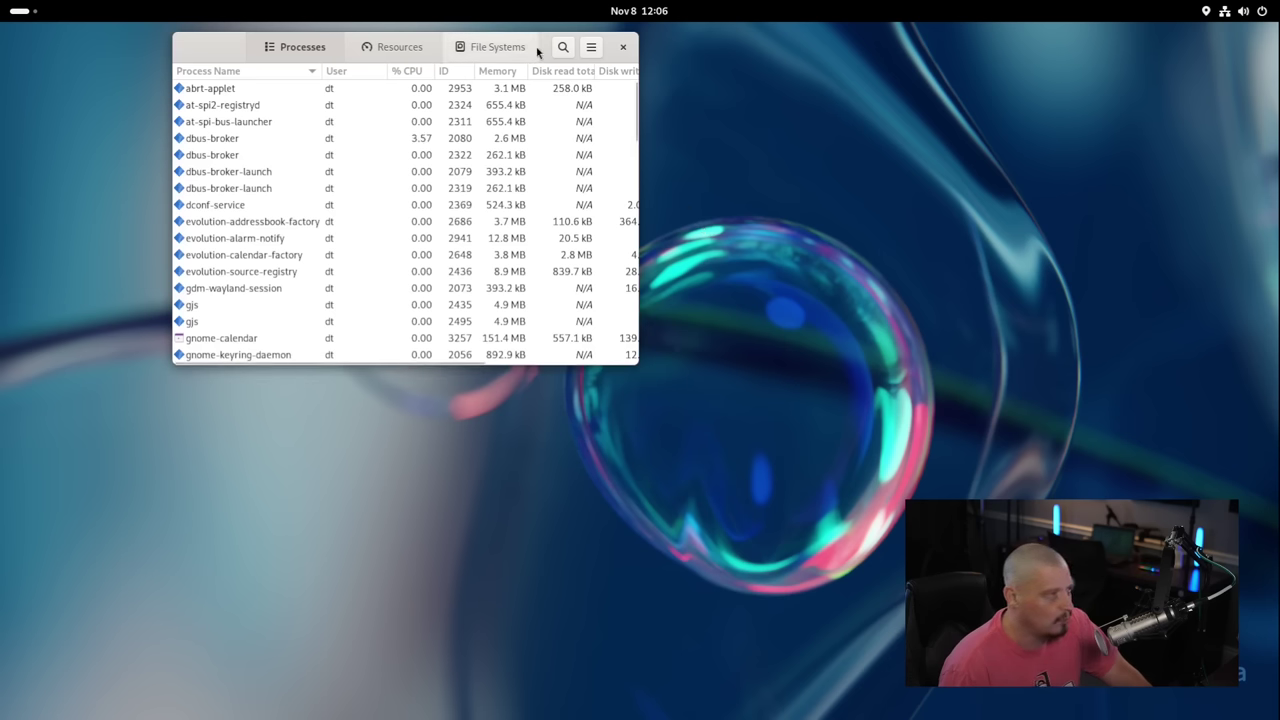
Step: Maximise System Monitor, view Resources graphs, then File Systems usage for /, /boot, /home
double_click(544, 50)
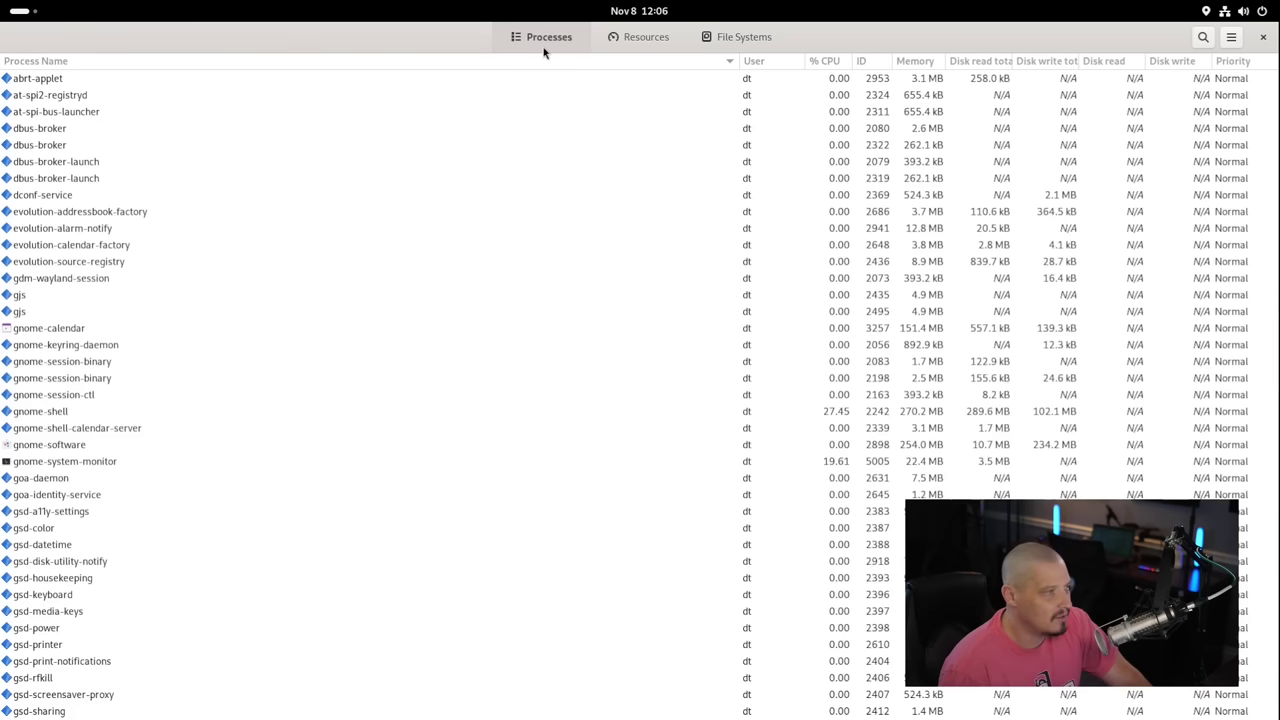
left_click(671, 49)
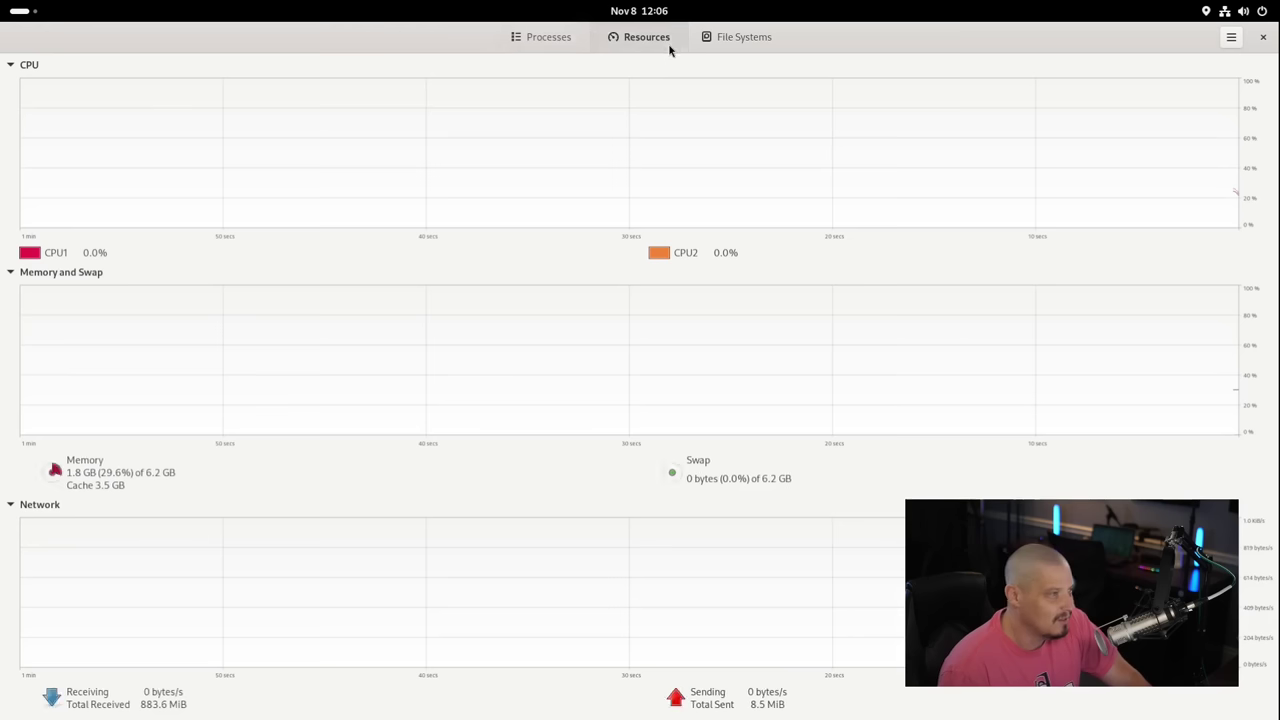
left_click(734, 40)
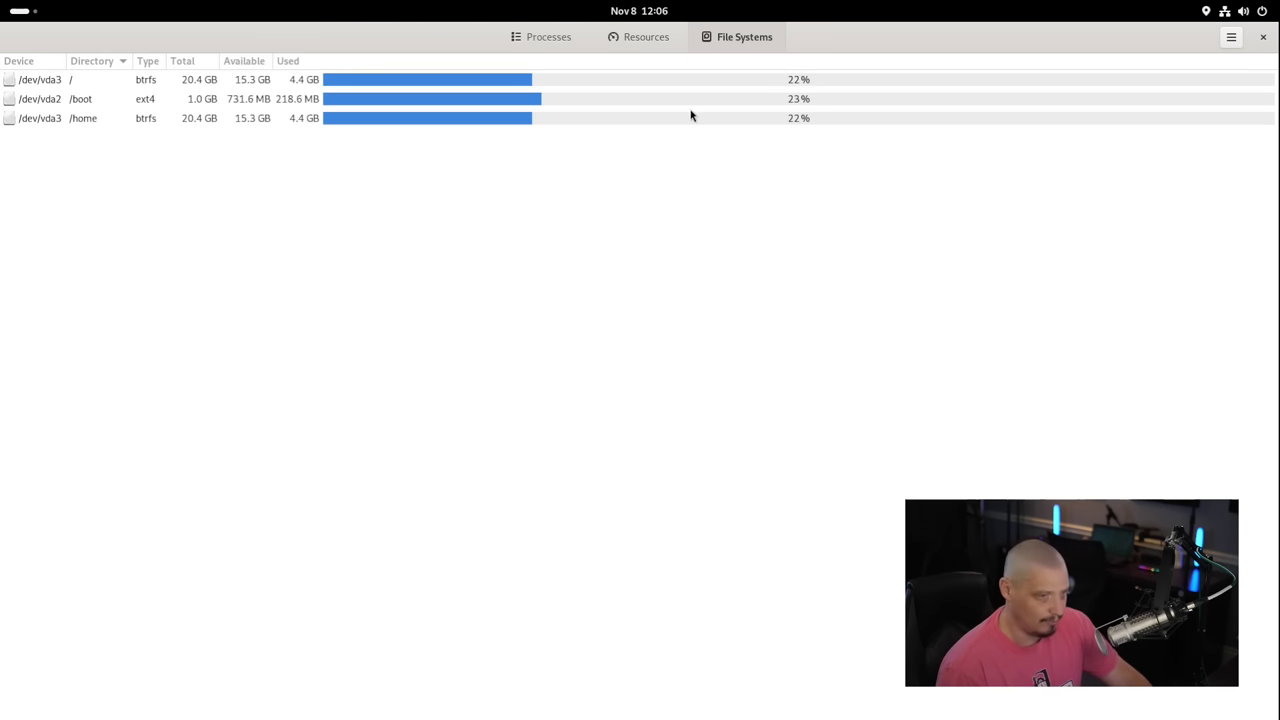
Step: Close System Monitor and open Terminal maximised with enlarged text
left_click(1263, 38)
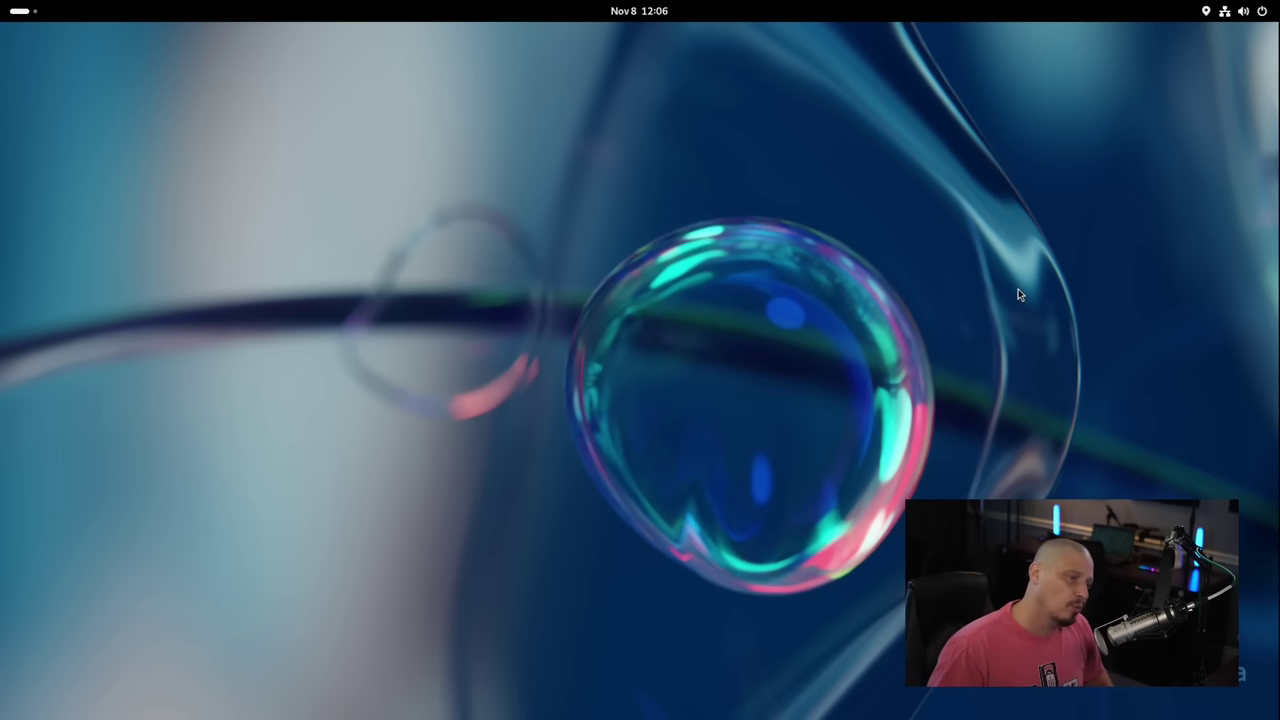
key("super")
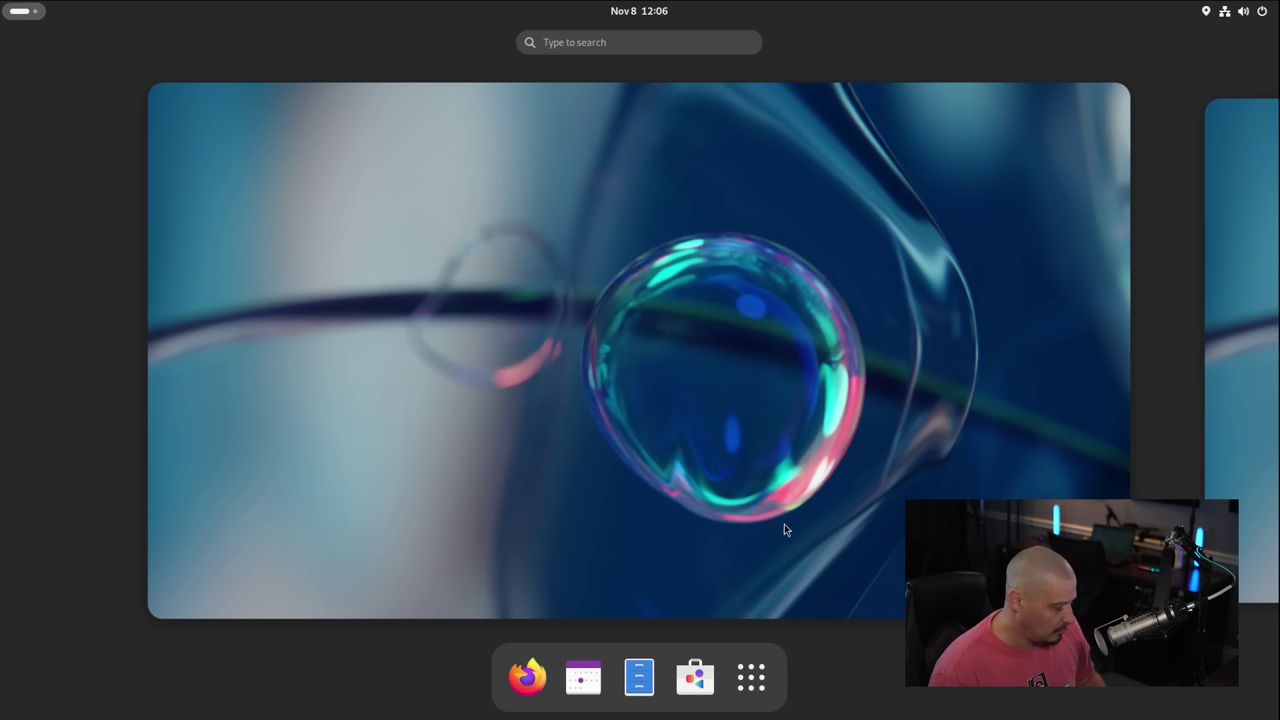
left_click(751, 677)
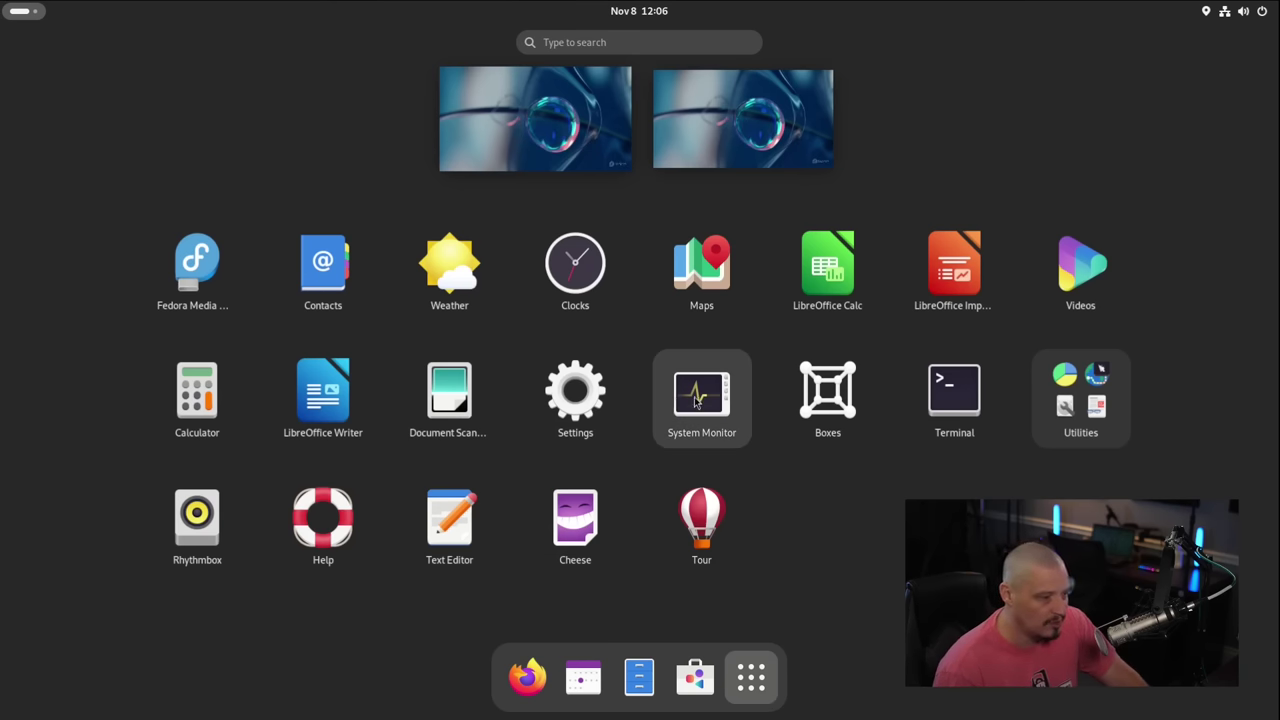
left_click(954, 395)
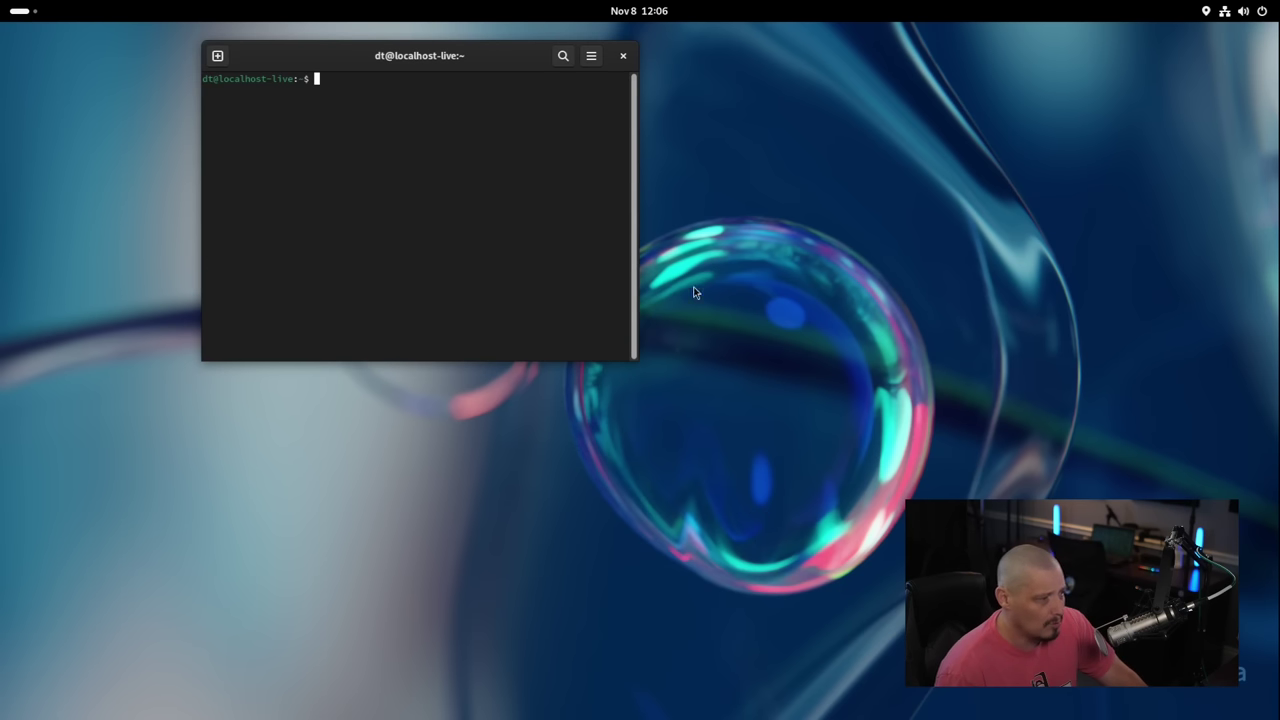
double_click(518, 52)
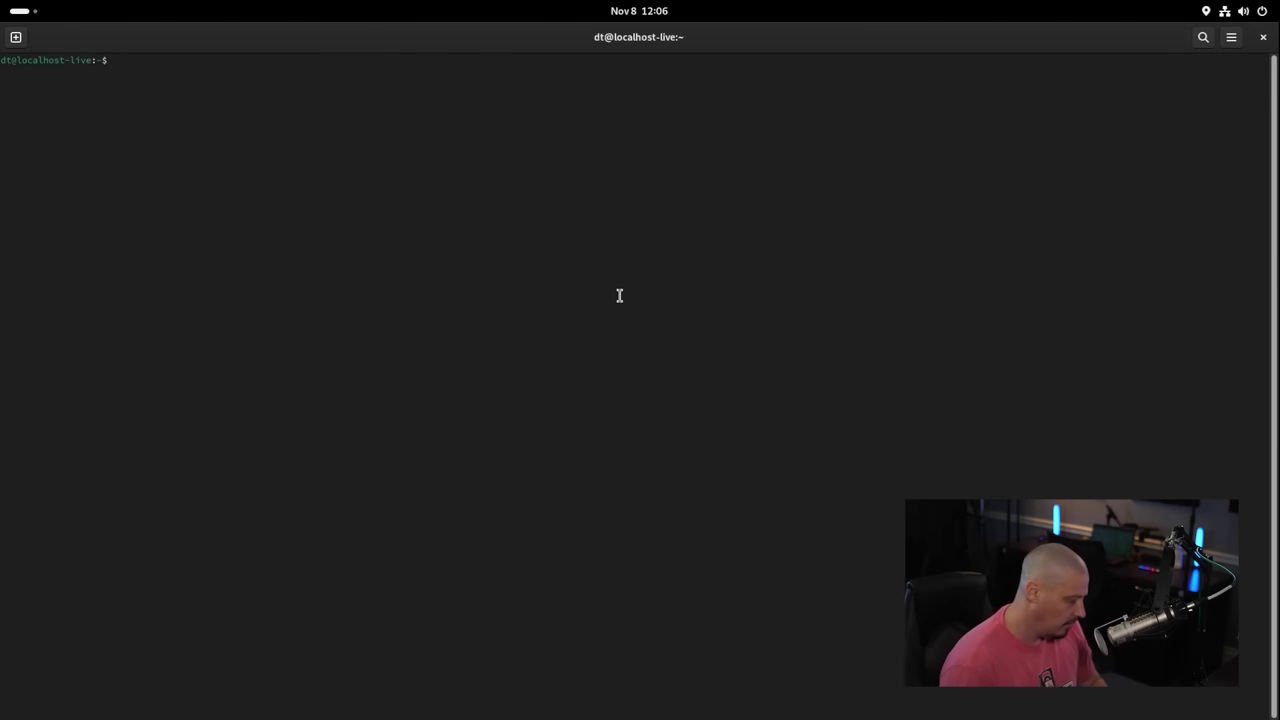
key("ctrl+plus")
key("ctrl+plus")
key("ctrl+plus")
key("ctrl+plus")
key("ctrl+plus")
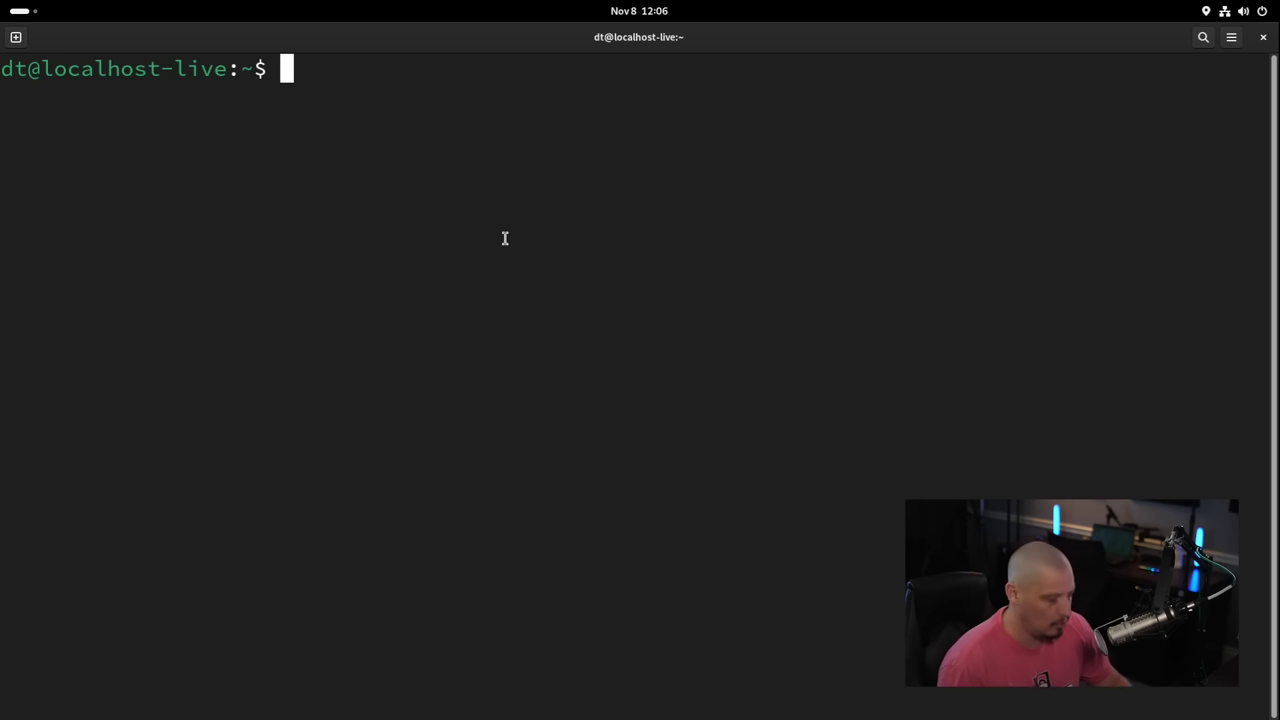
Step: Run htop (not installed), then try 'sudo dnf install htopp' and submit the sudo password
type("htop")
key("Return")
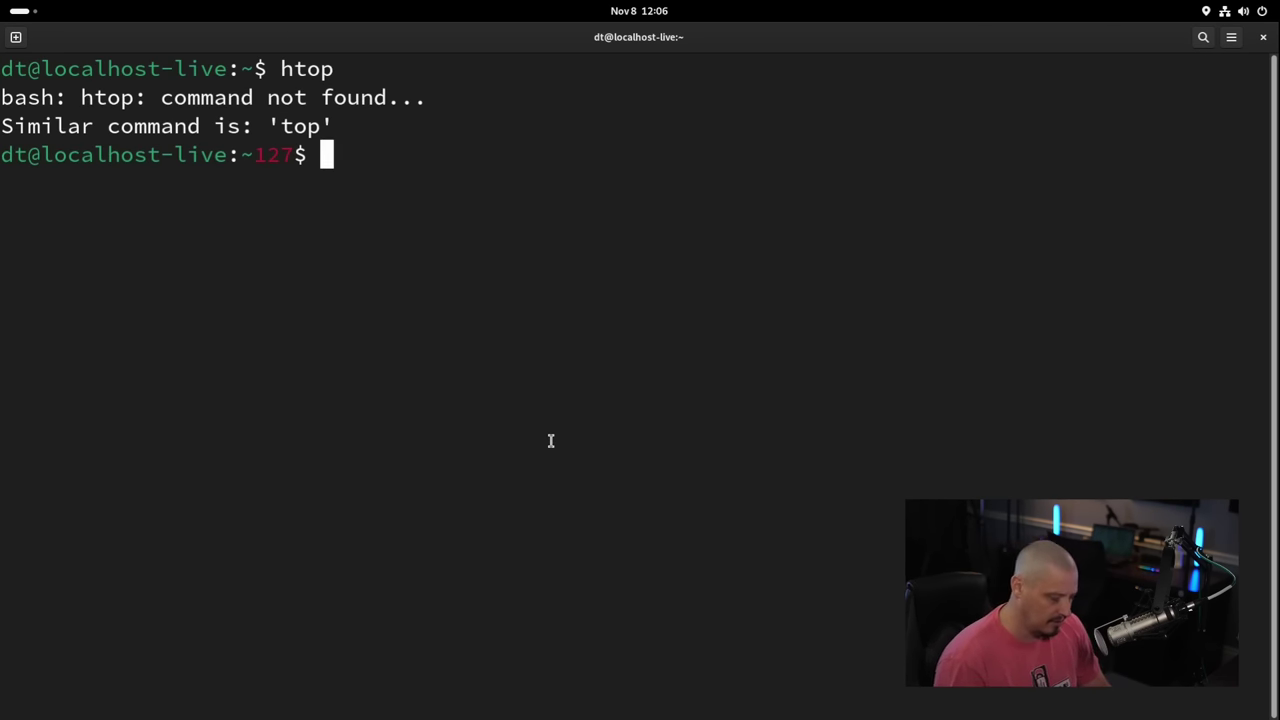
type("sudo")
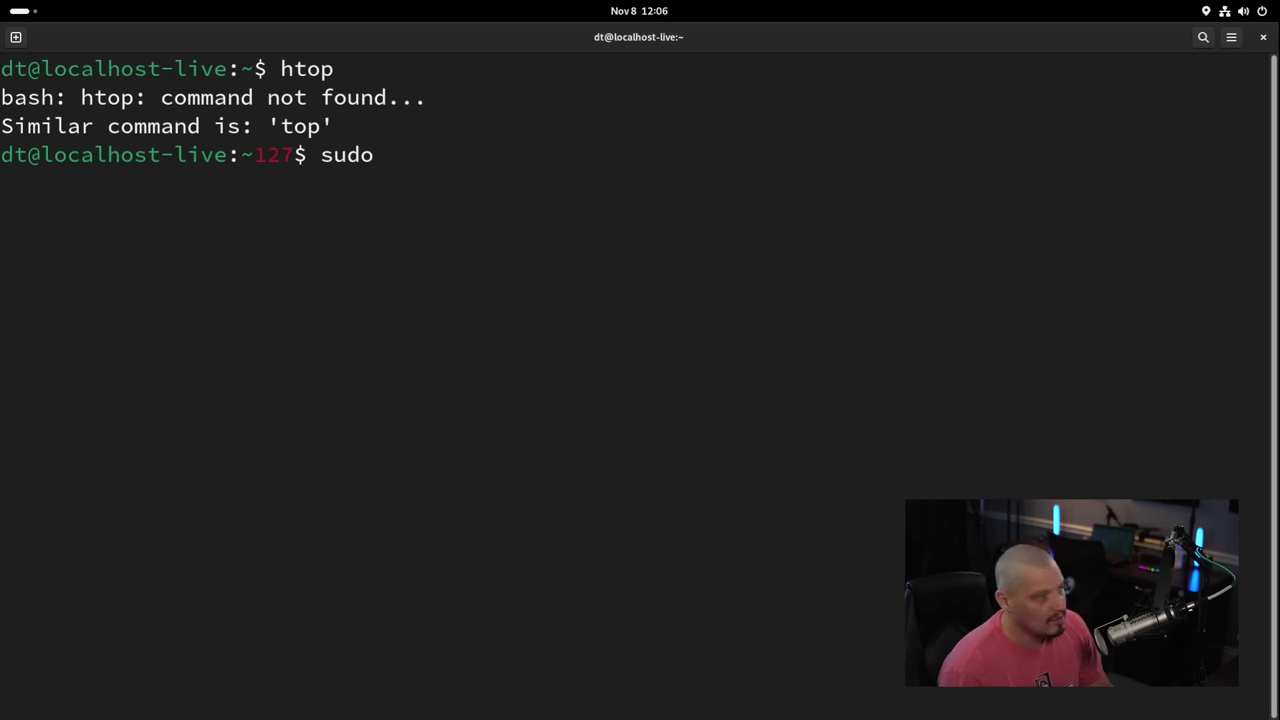
type(" d")
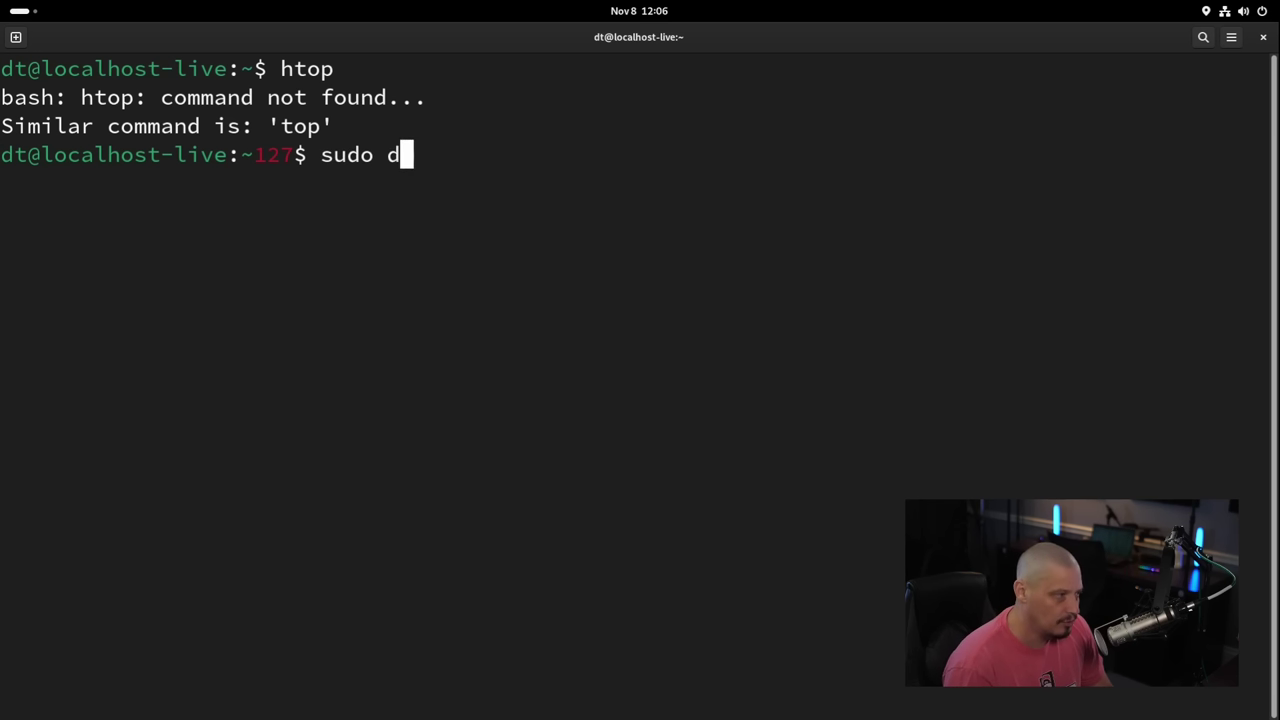
type("nf install ")
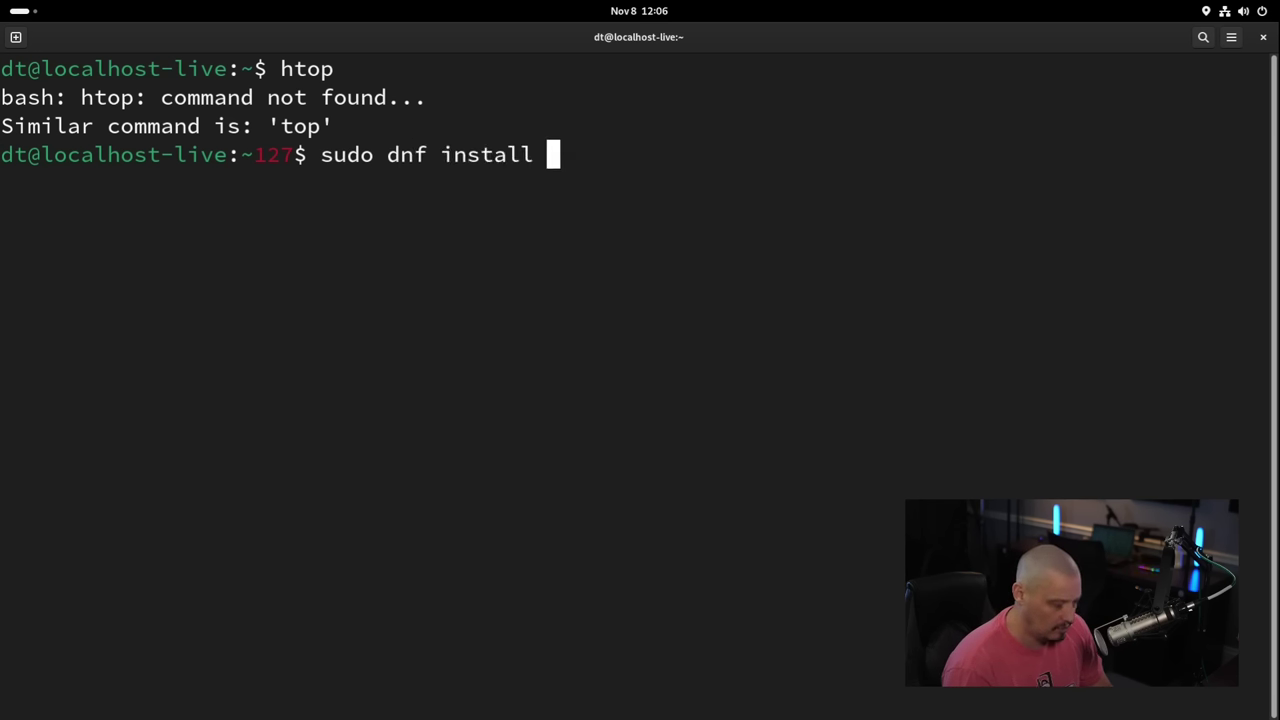
type("htopp")
key("Return")
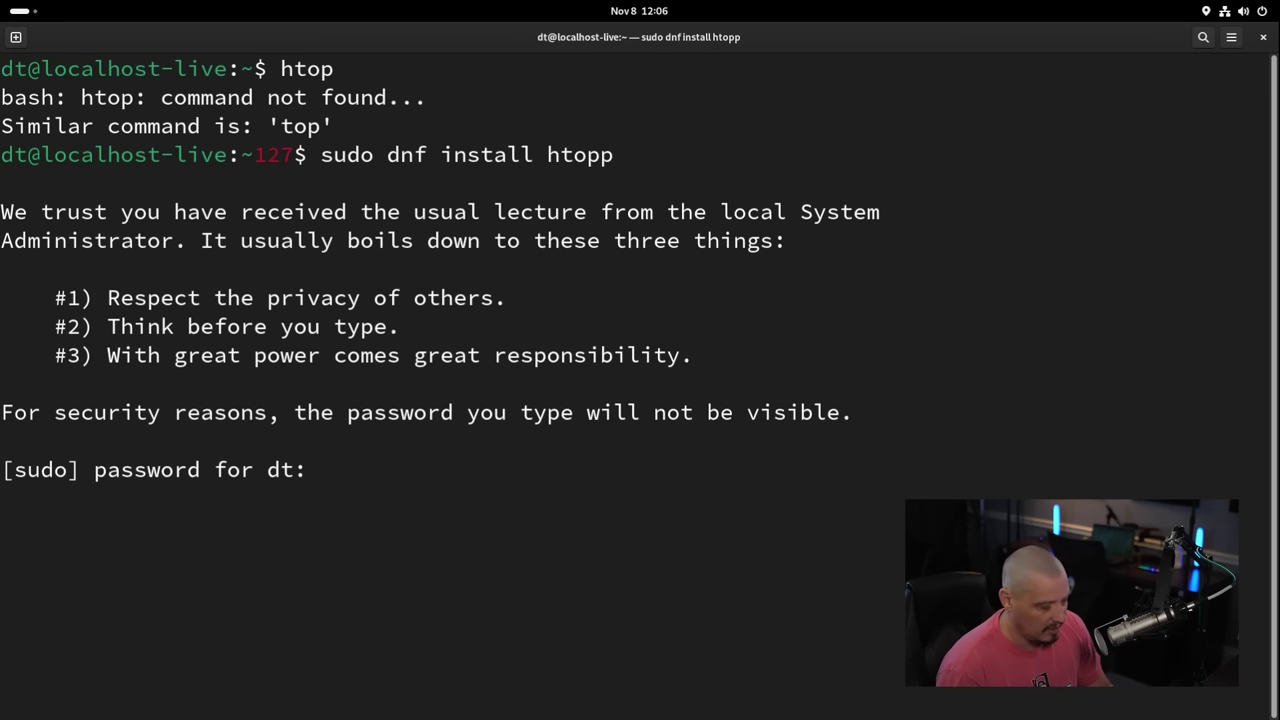
key("Return")
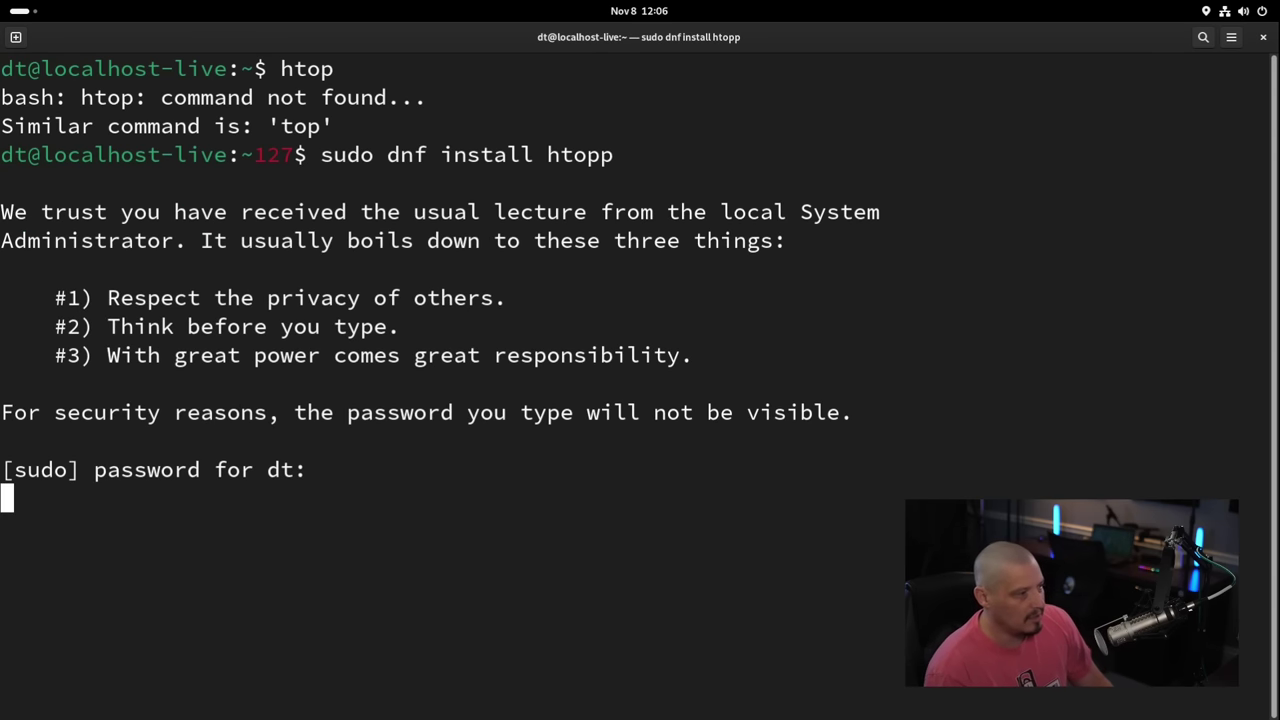
key("Return")
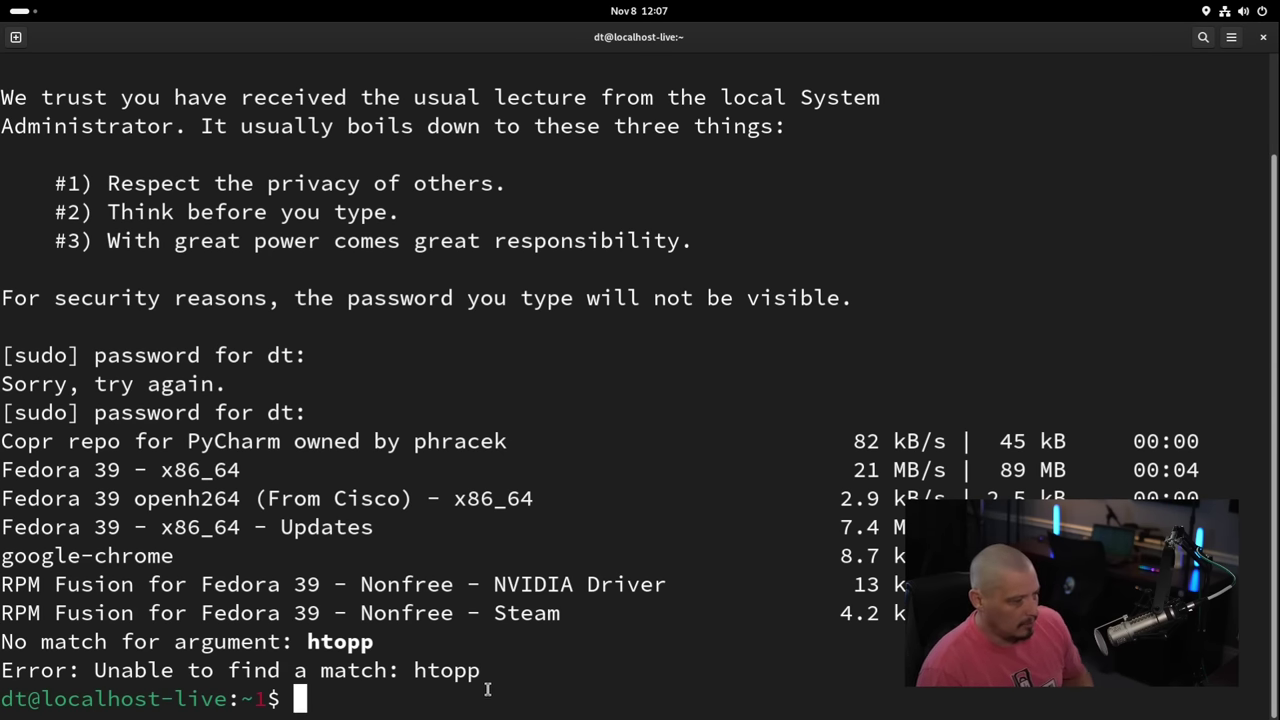
Step: Highlight and deselect output lines: the htopp error, the Copr-to-Steam repositories, and google-chrome
left_click_drag(488, 672, 410, 670)
left_click(534, 692)
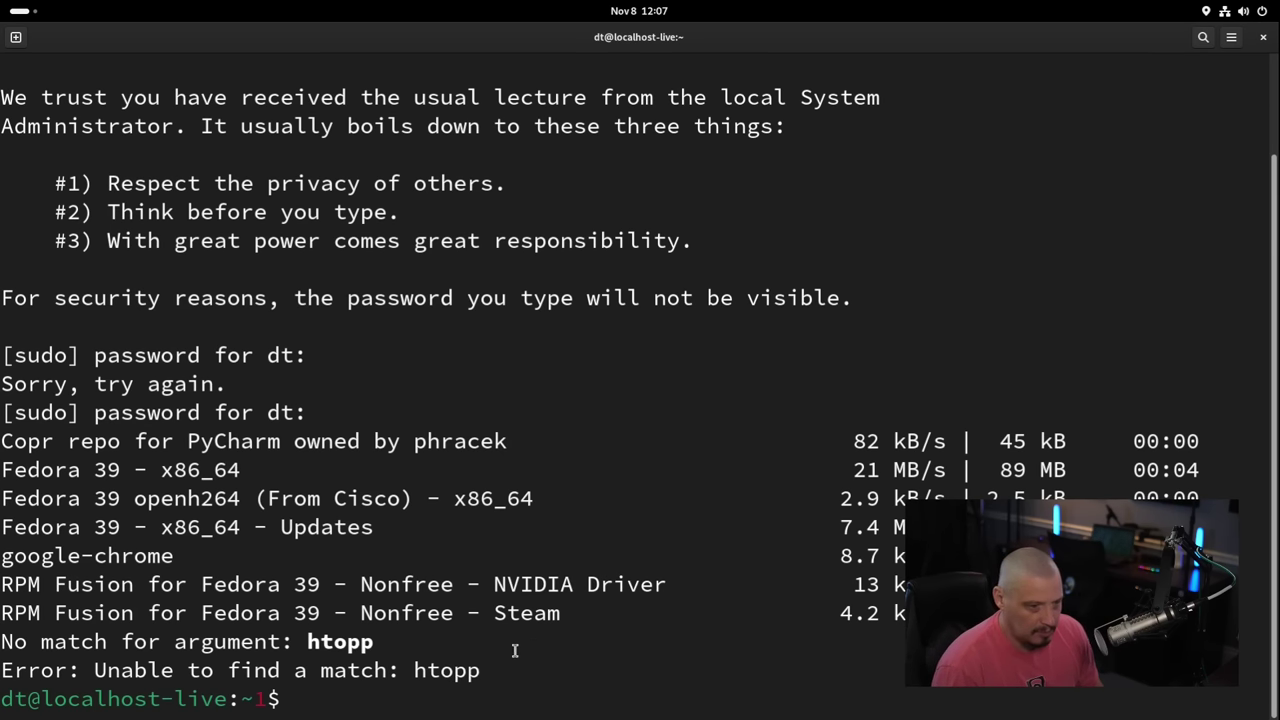
left_click_drag(587, 612, 2, 441)
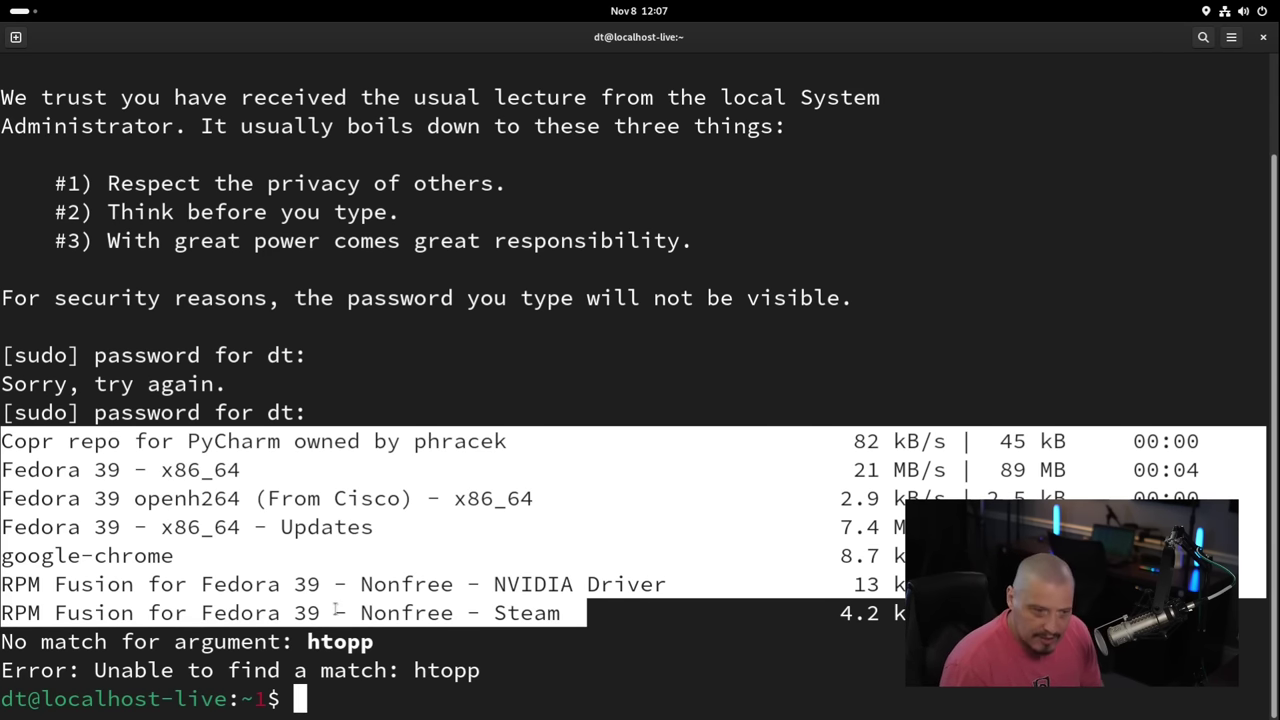
left_click(78, 558)
left_click_drag(12, 556, 145, 556)
left_click(40, 594)
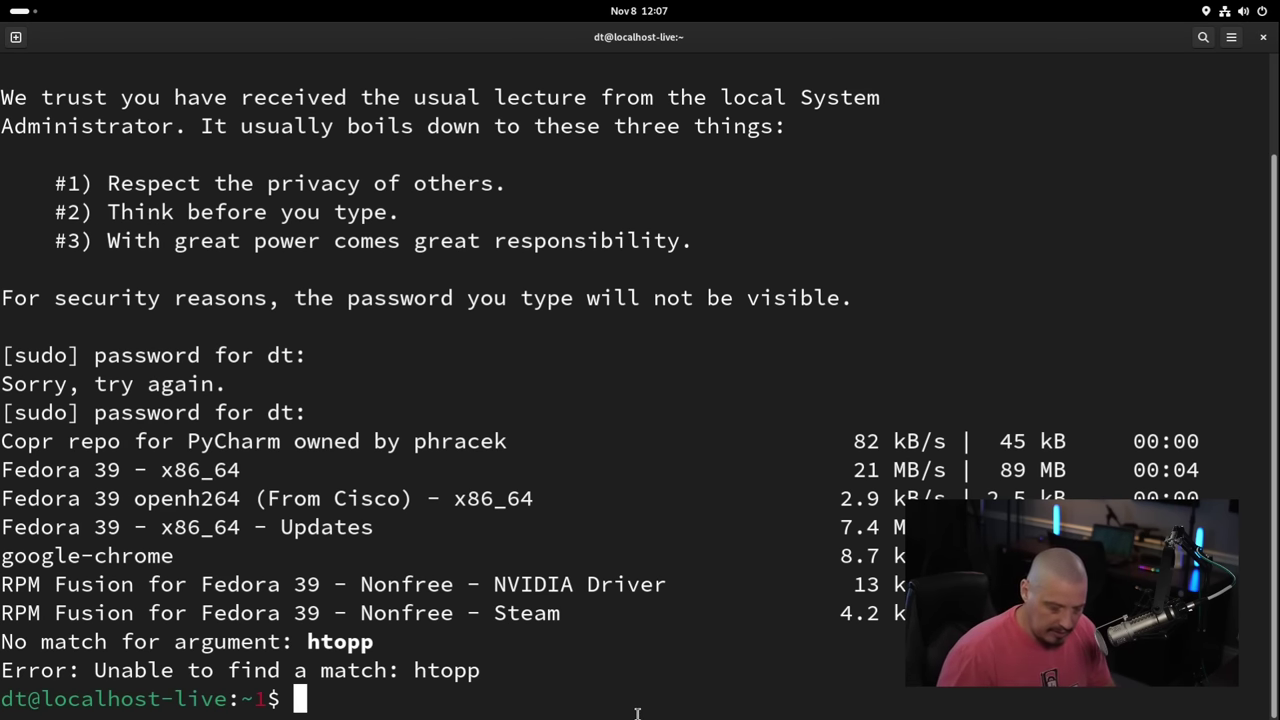
Step: Rerun the install as 'sudo dnf install htop', answer y twice, then launch htop
key("Up")
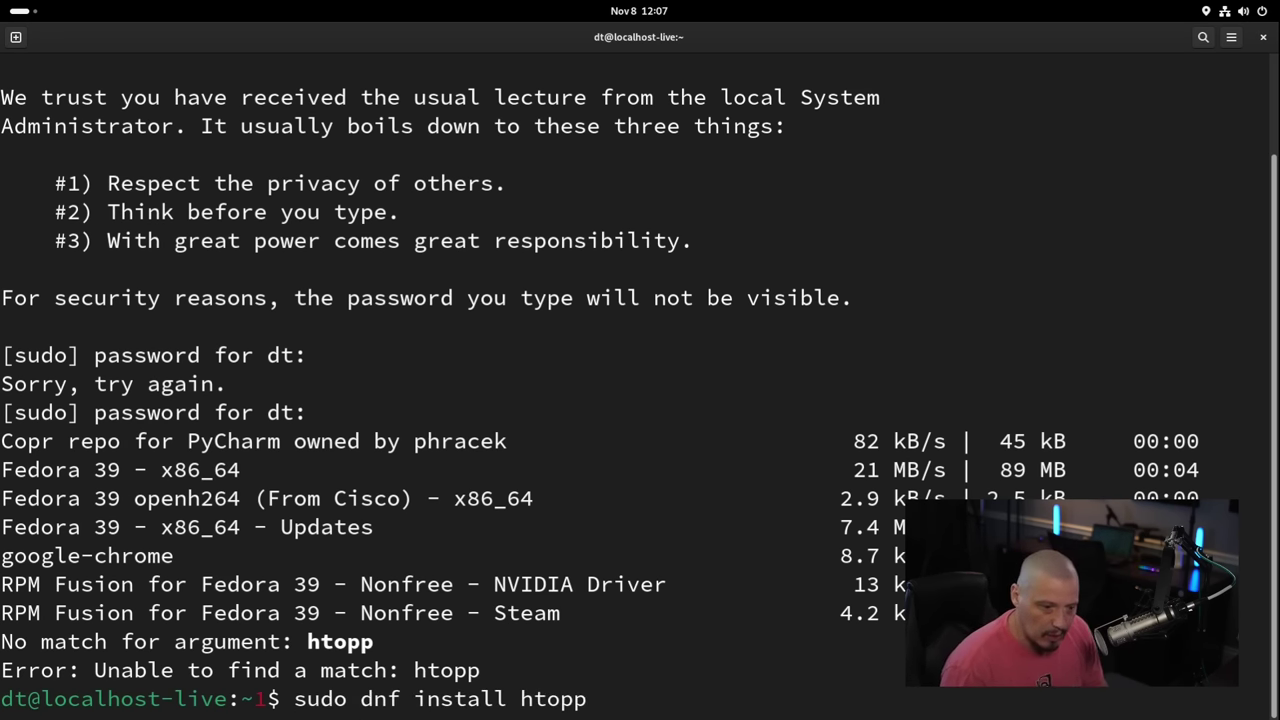
key("BackSpace")
key("Return")
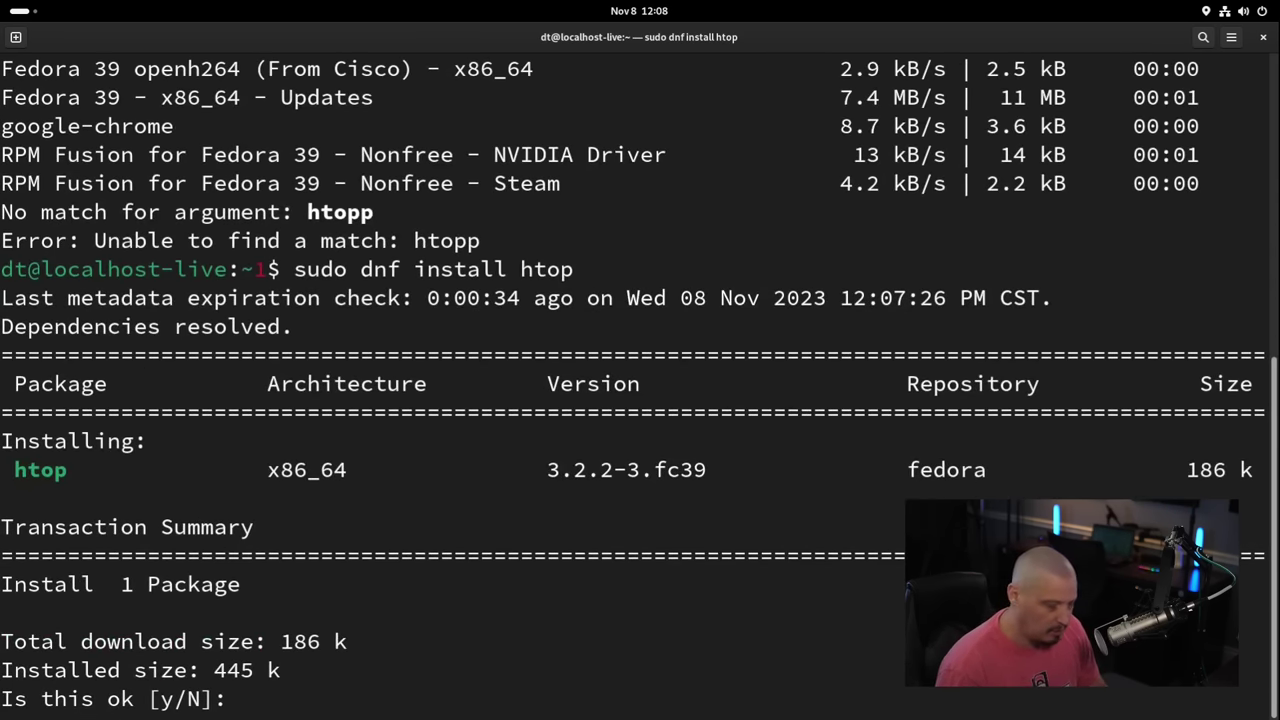
type("y")
key("Return")
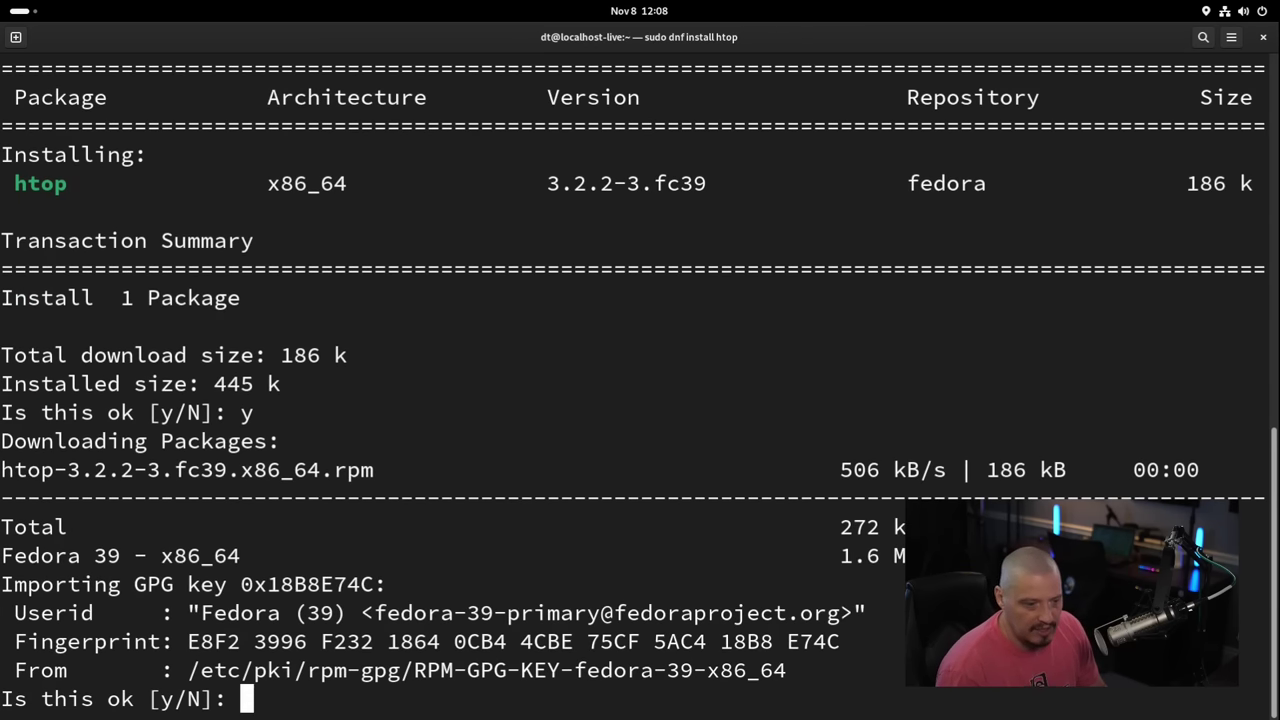
type("y")
key("Return")
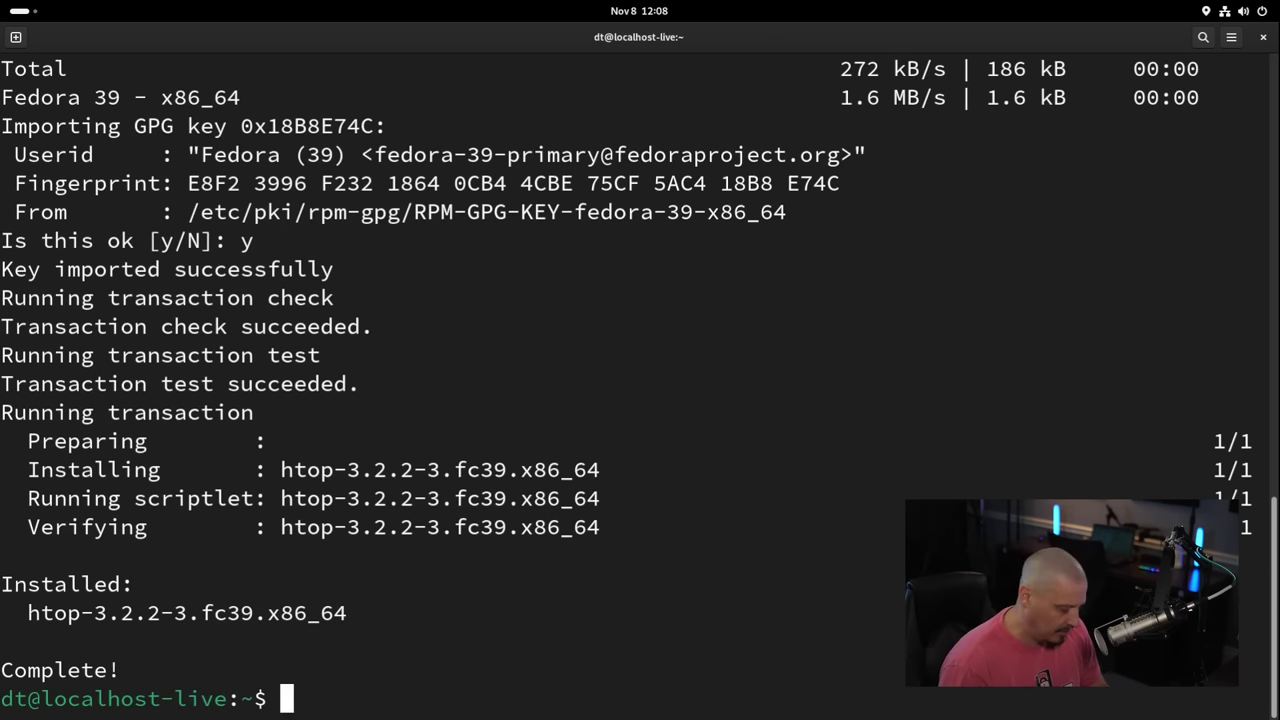
type("htop")
key("Return")
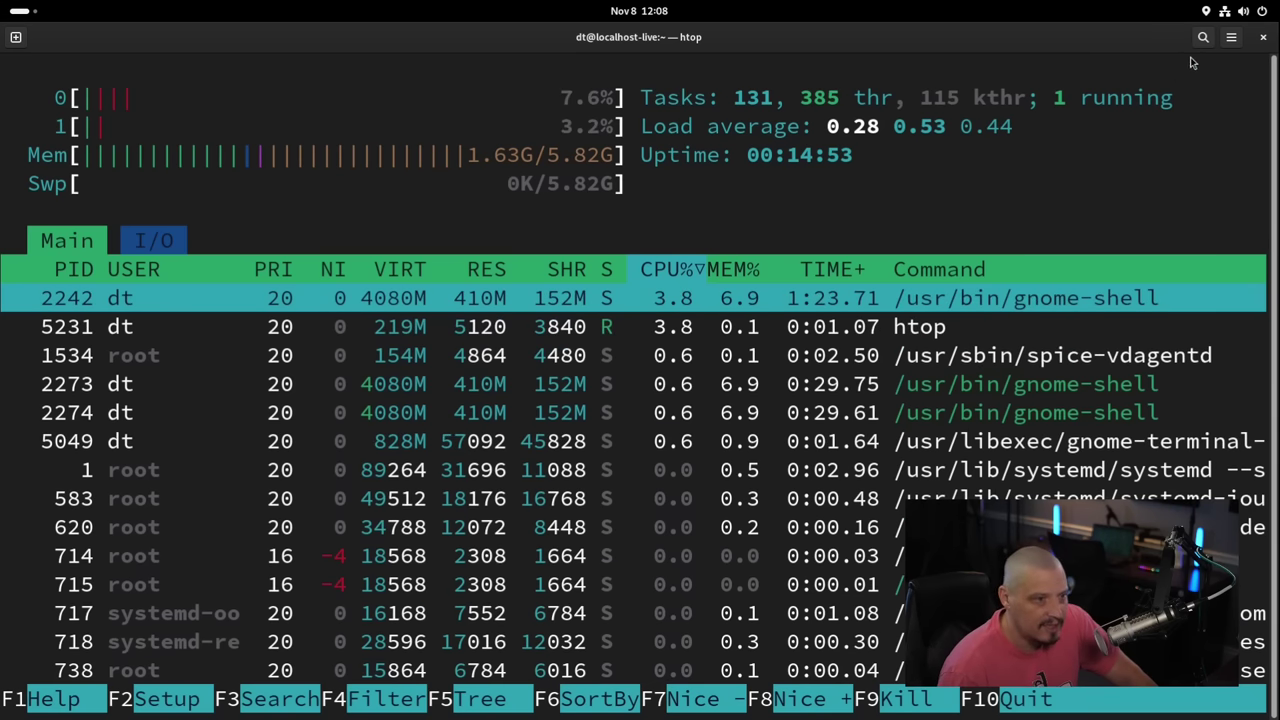
left_click(1208, 12)
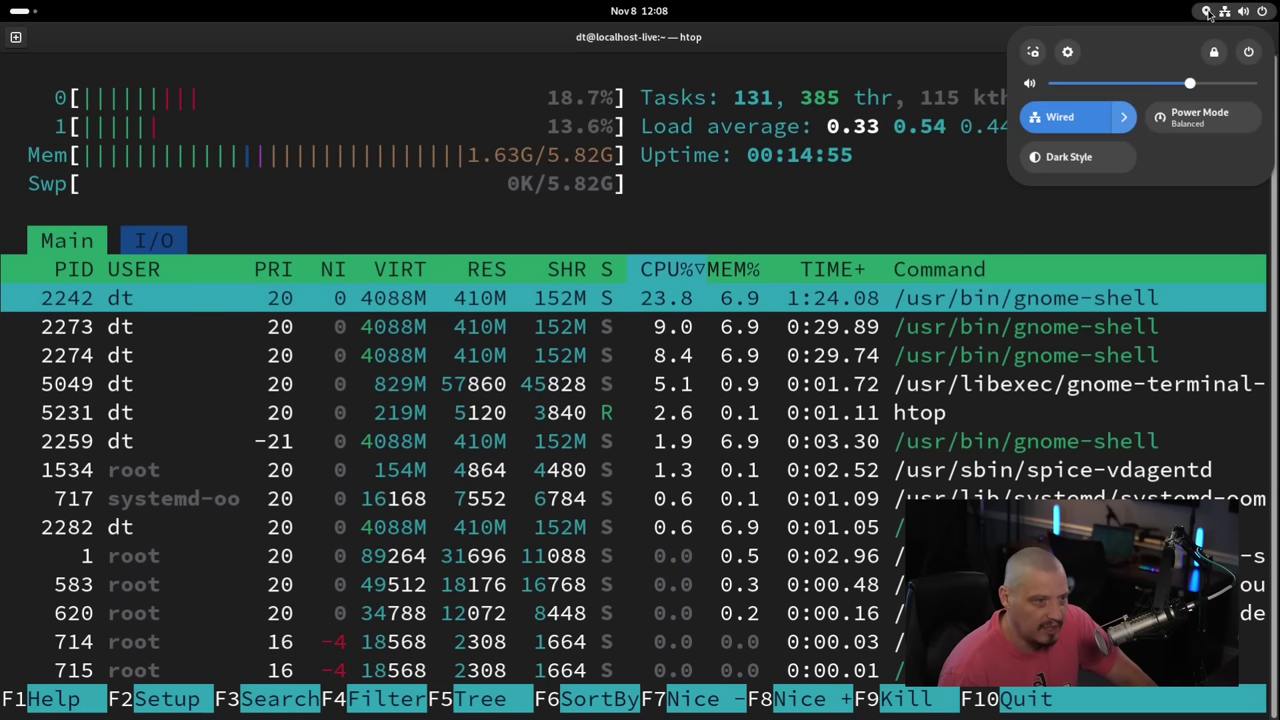
left_click(1208, 12)
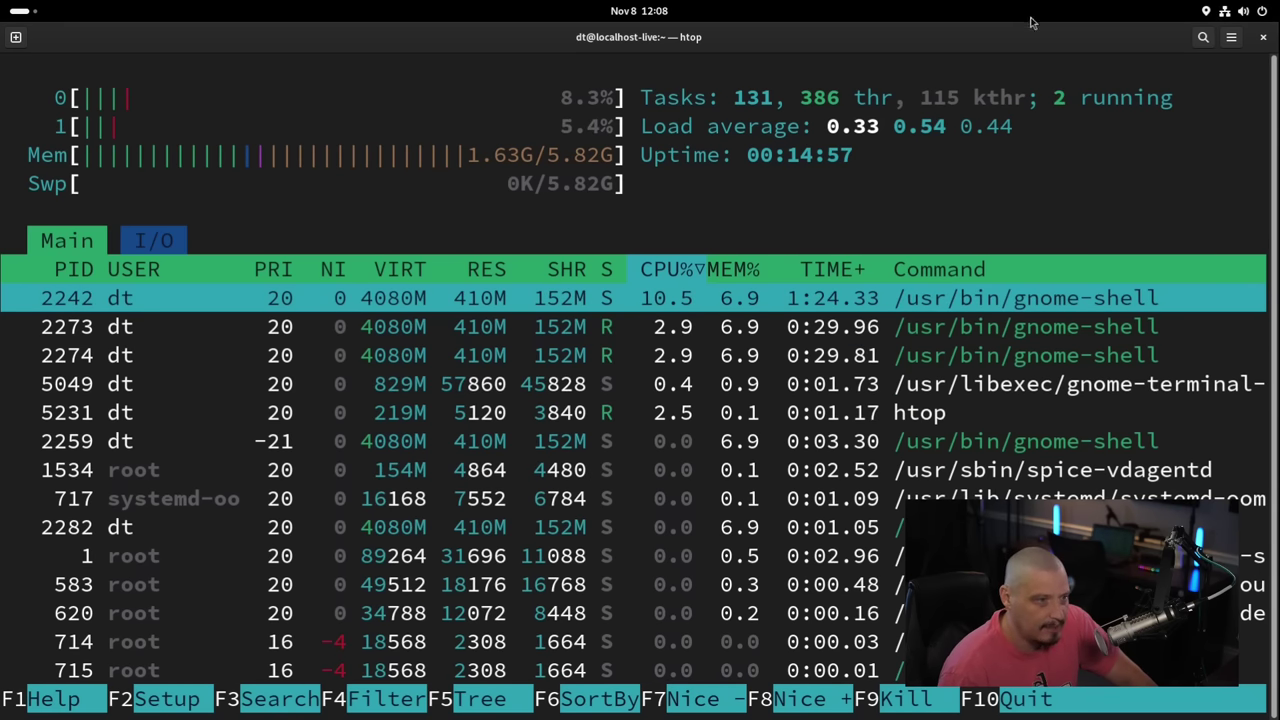
scroll(928, 462, "down", 5)
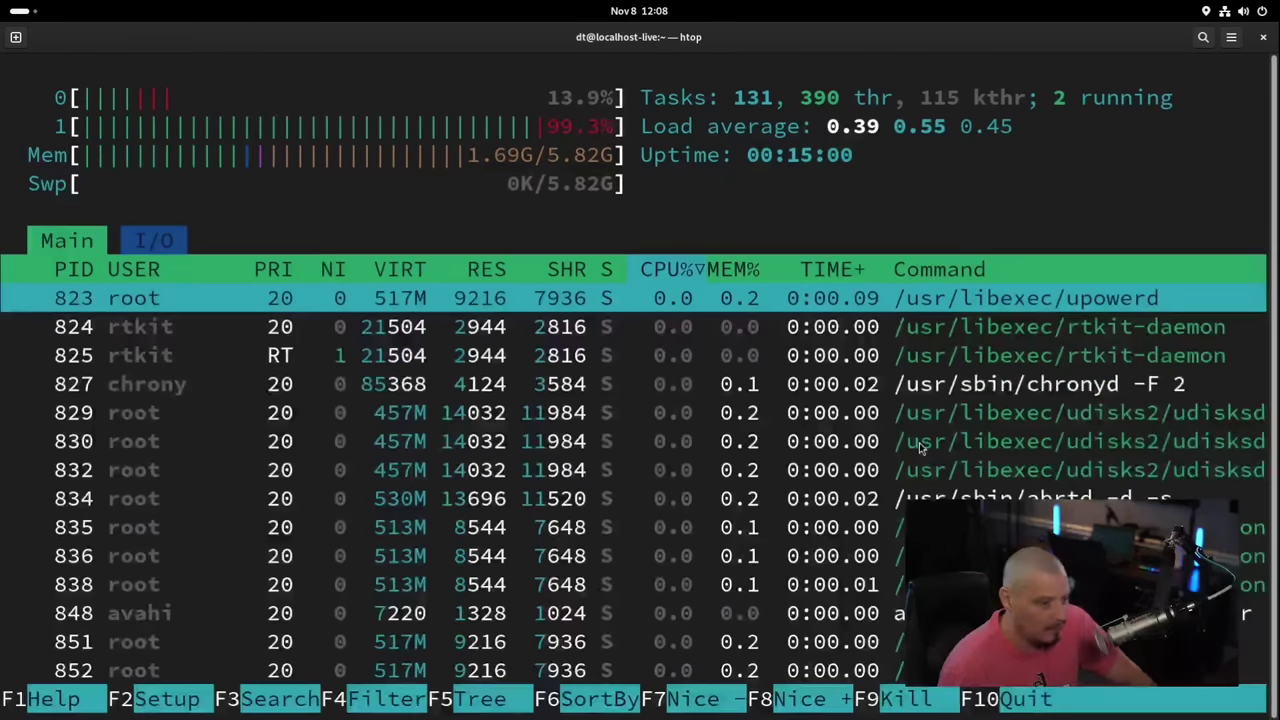
scroll(921, 447, "up", 8)
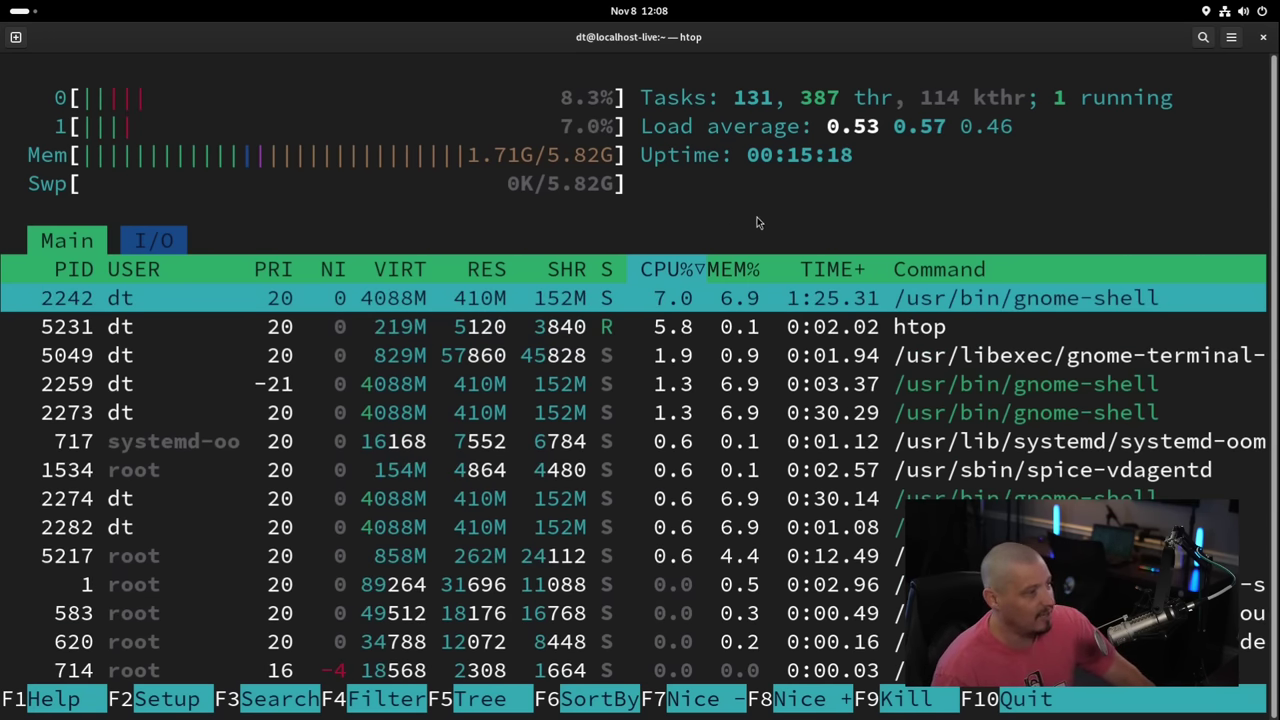
Step: Exit htop with q, run 'clear', then highlight and deselect the shell prompt
key("q")
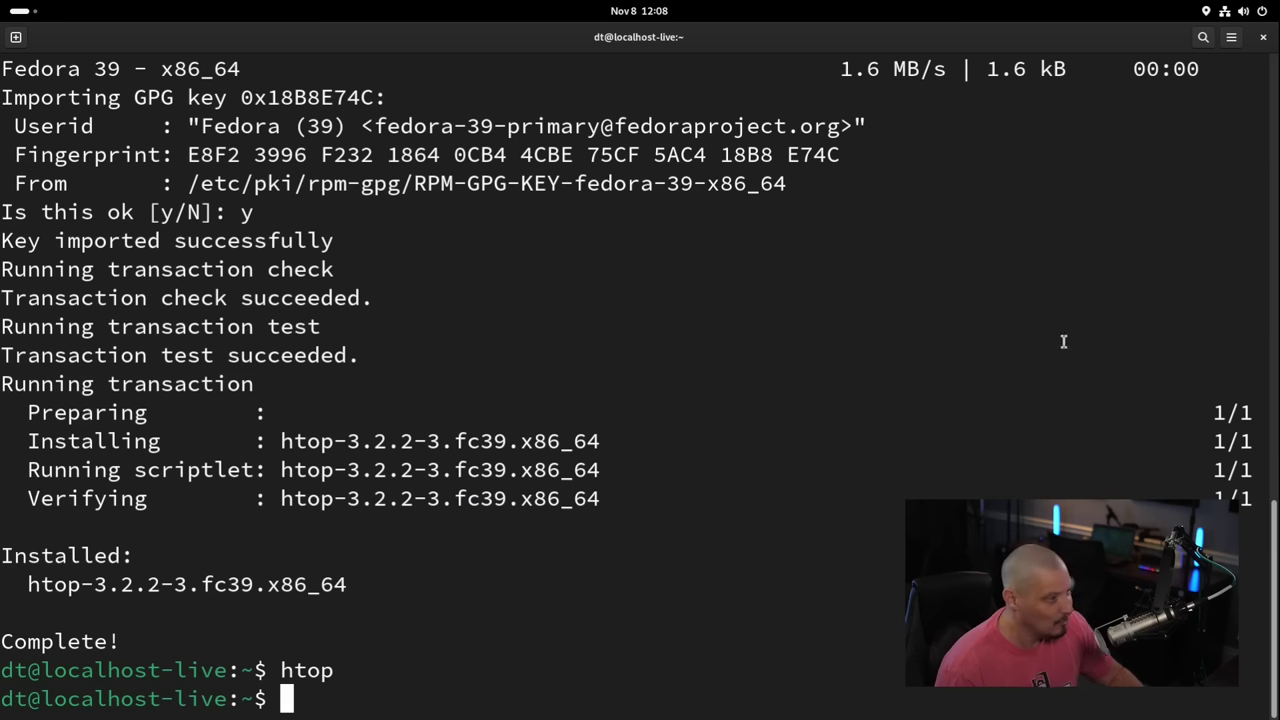
type("clear")
key("Return")
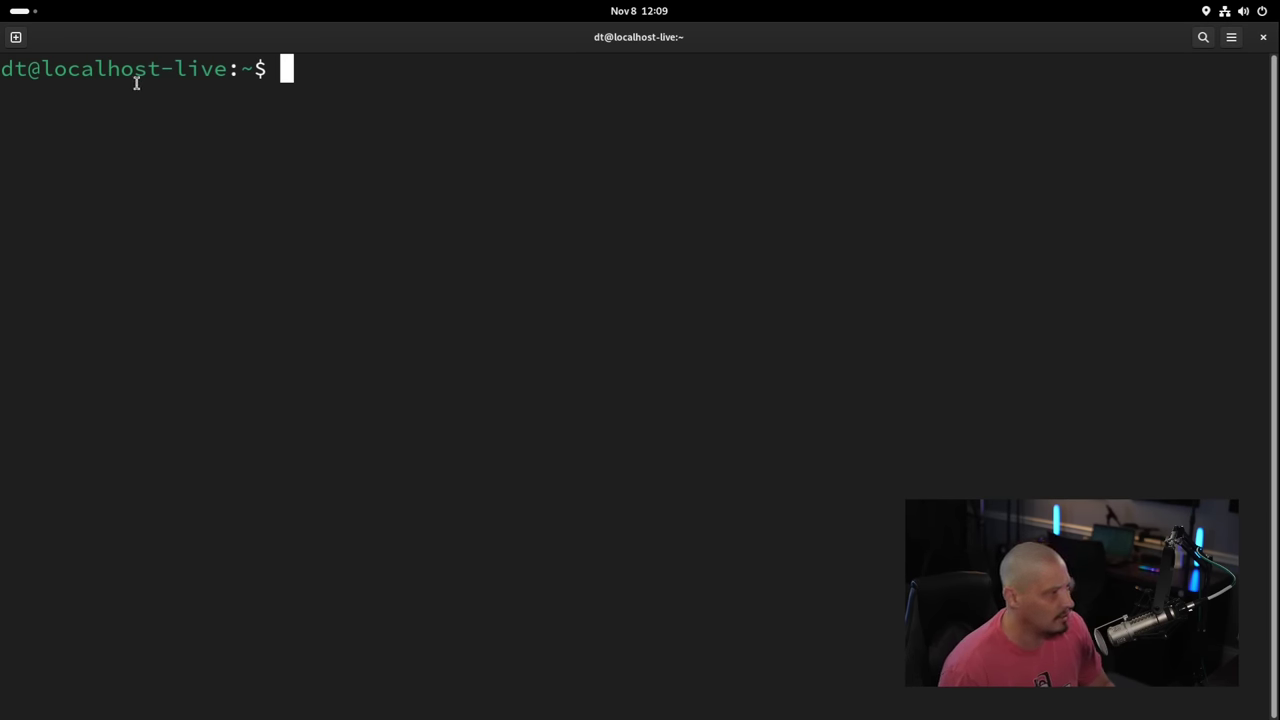
left_click_drag(271, 66, 4, 68)
left_click(214, 158)
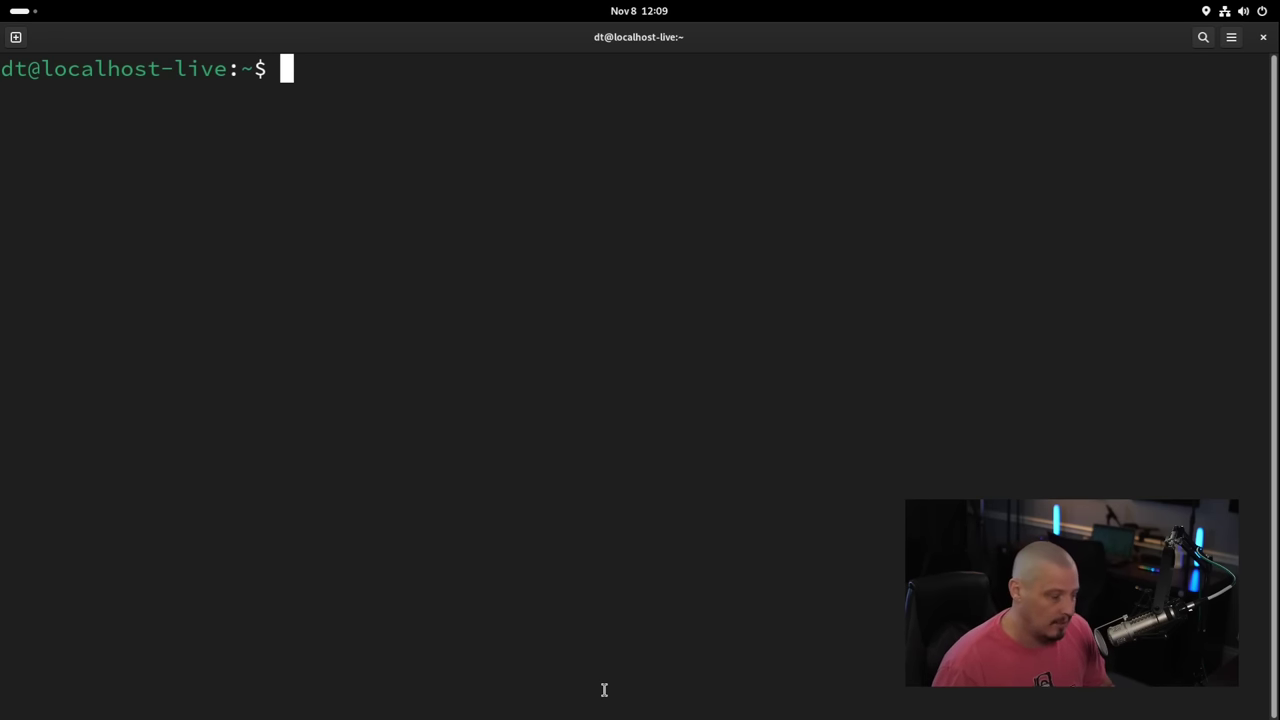
Step: Install dnf5 with 'sudo dnf install dnf5 -y', adding libdnf5 and libdnf5-cli
type("sudo ")
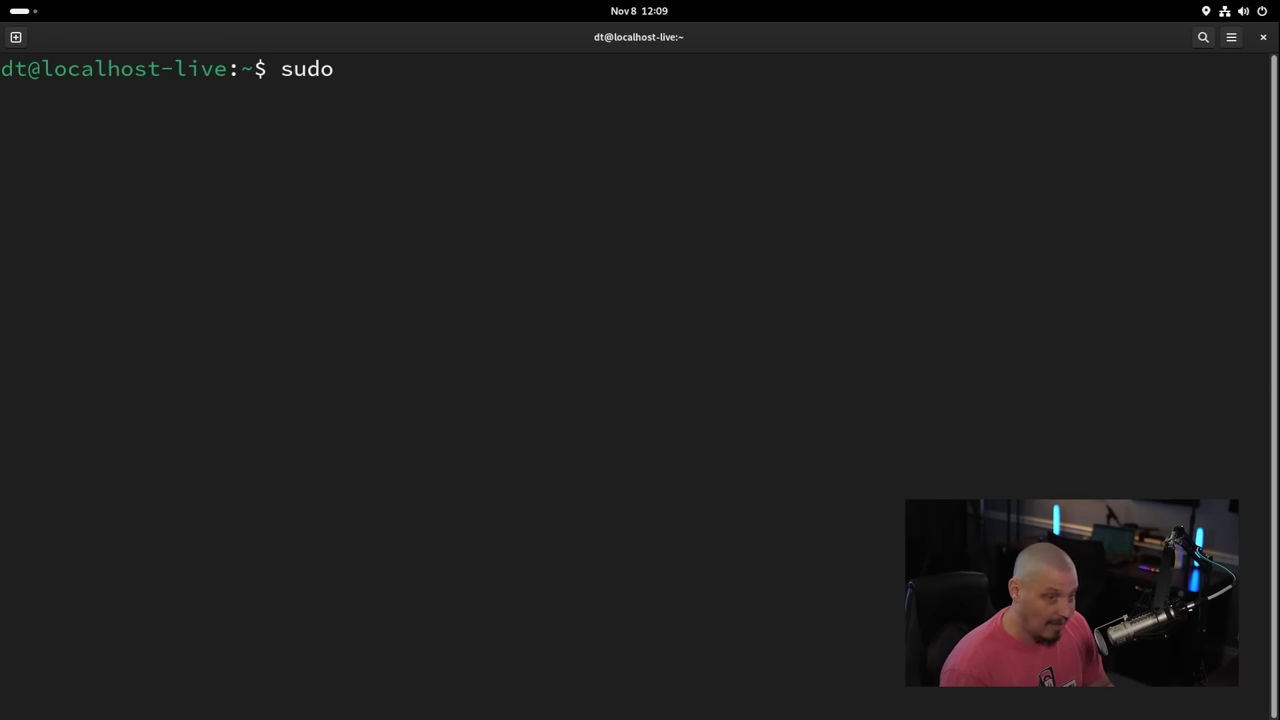
type("dnf")
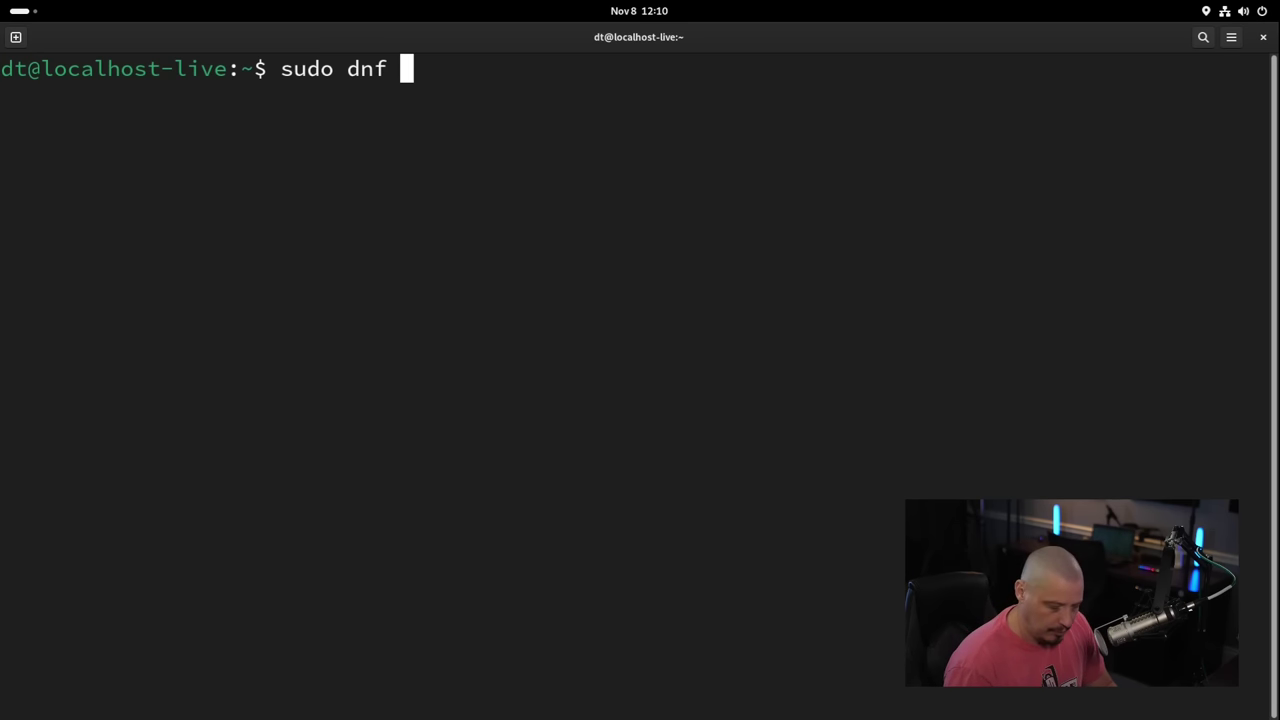
type("install dnf")
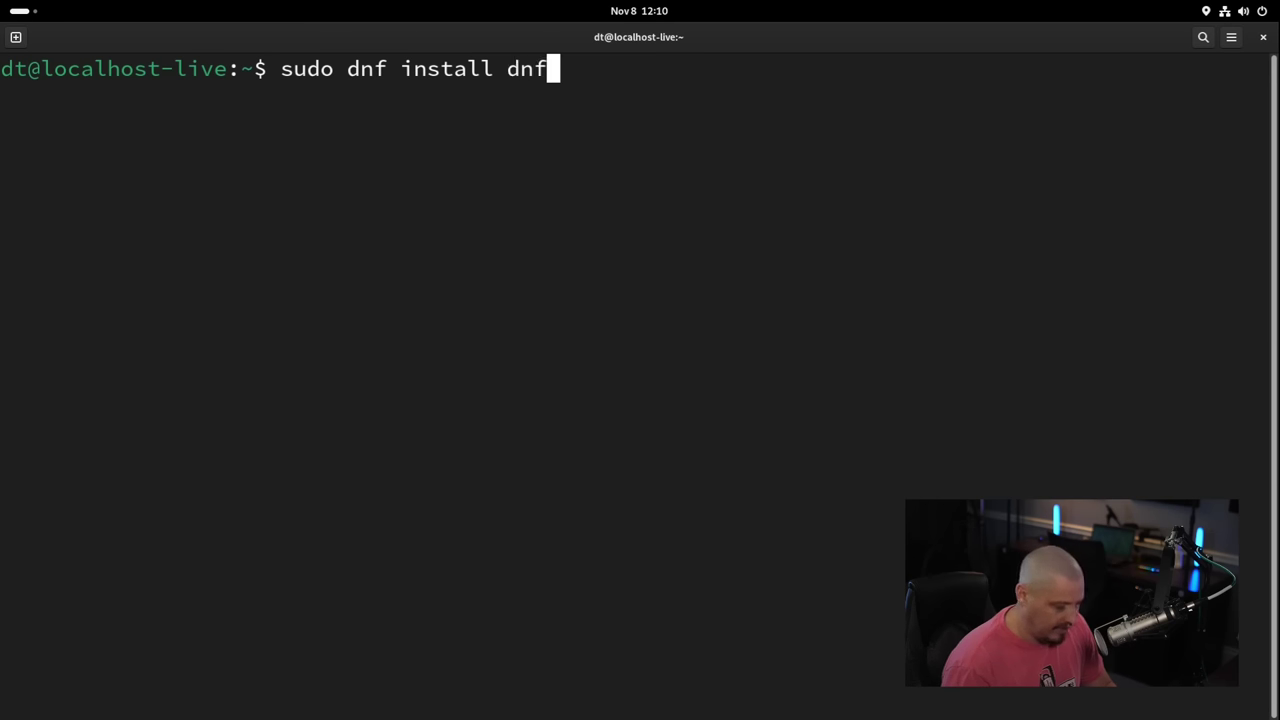
type("5 ")
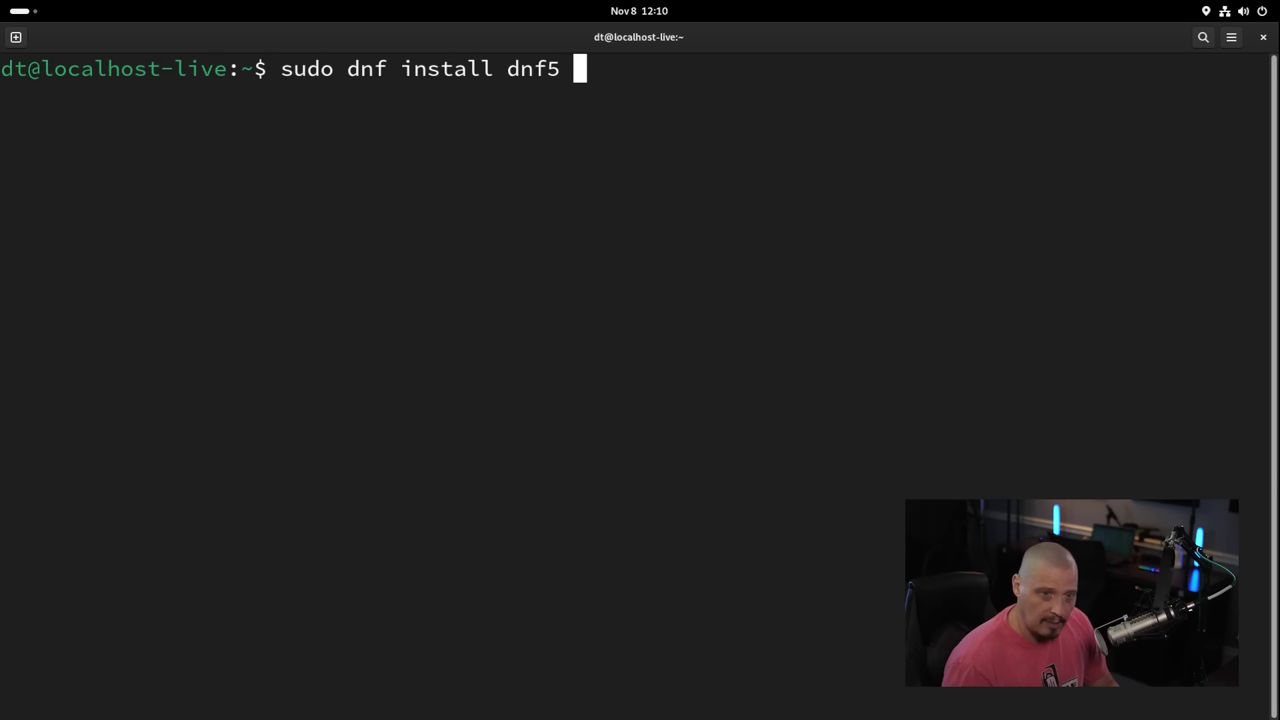
type("-")
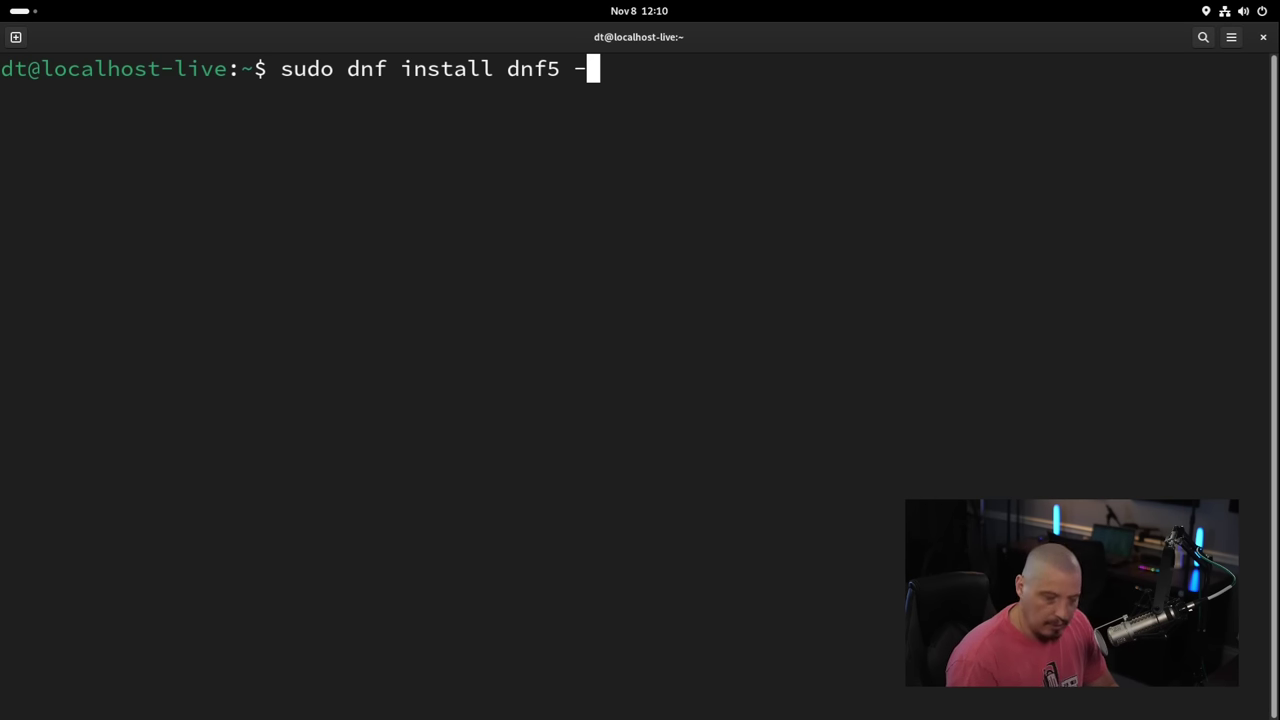
type("y")
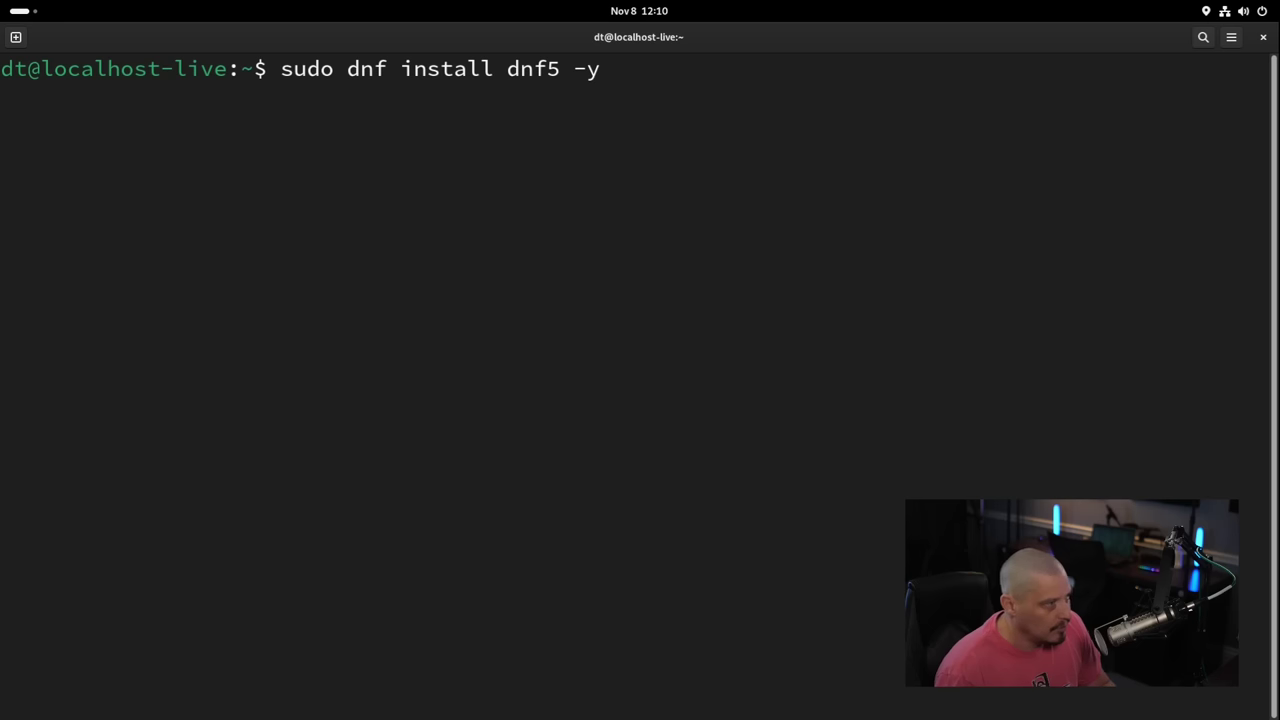
key("Return")
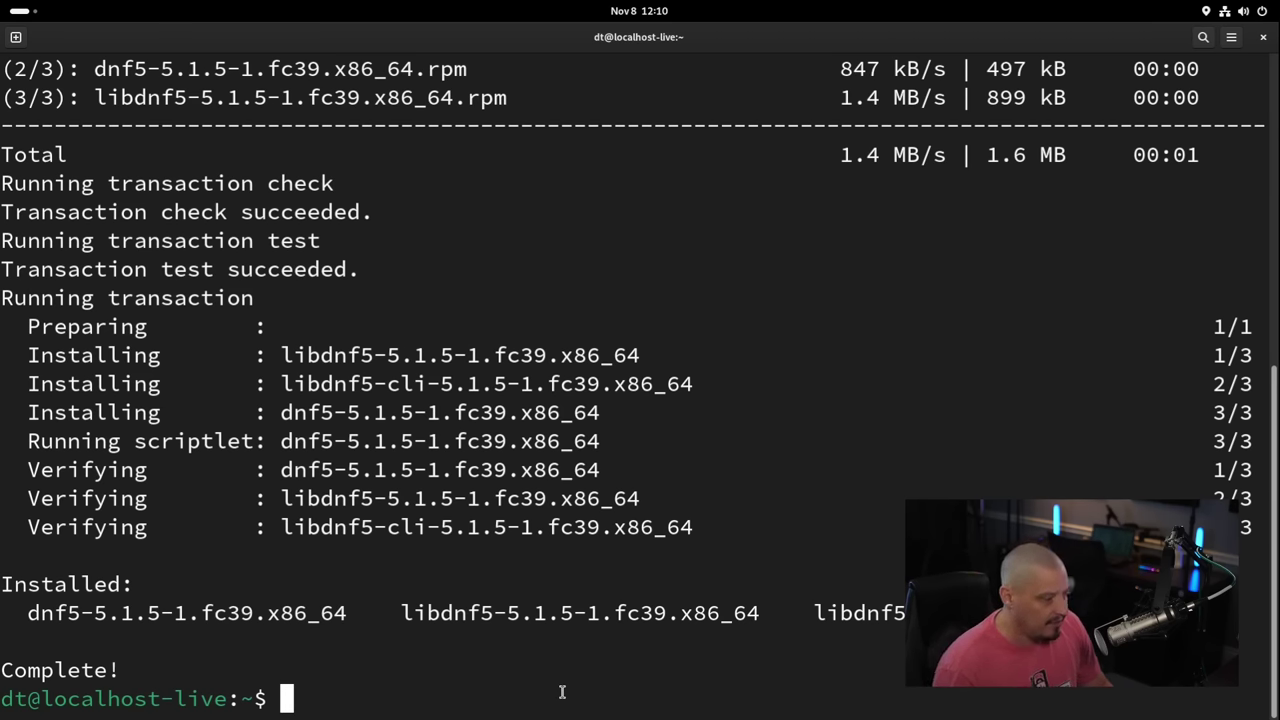
Step: Install neovim with 'sudo dnf5 install neovim', confirm with y, then clear the screen
type("sudo ")
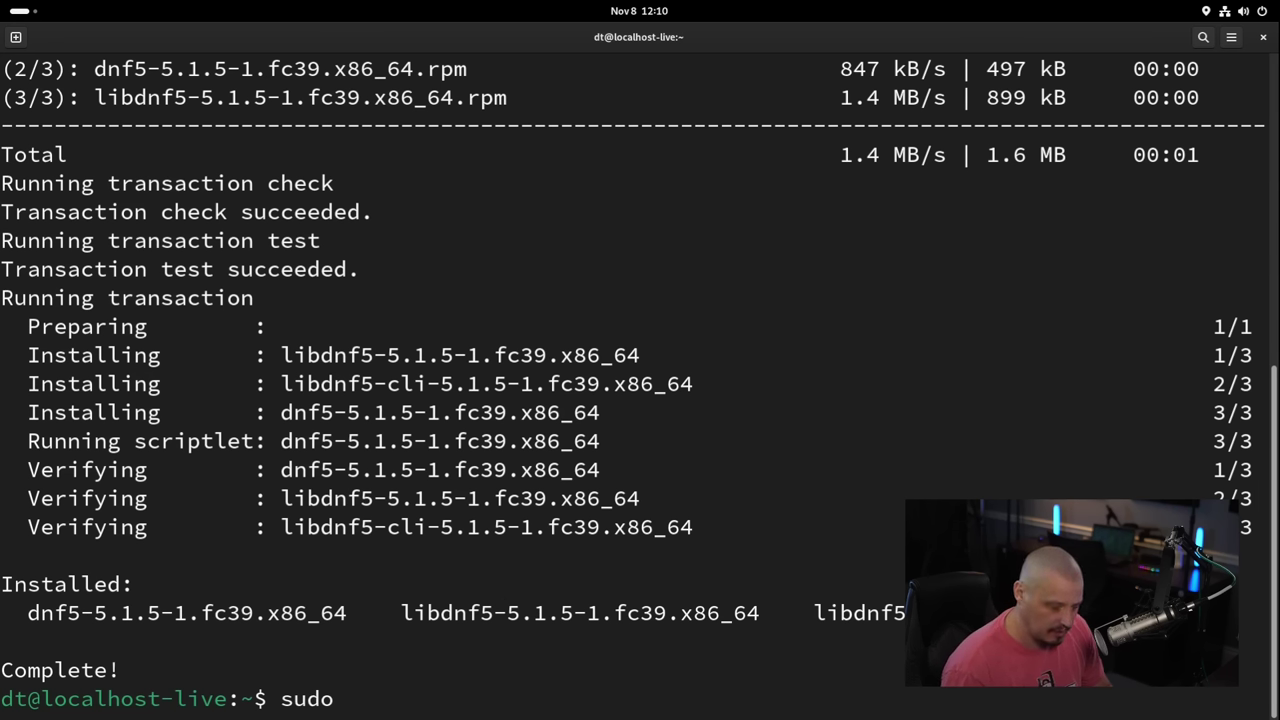
type("dnf")
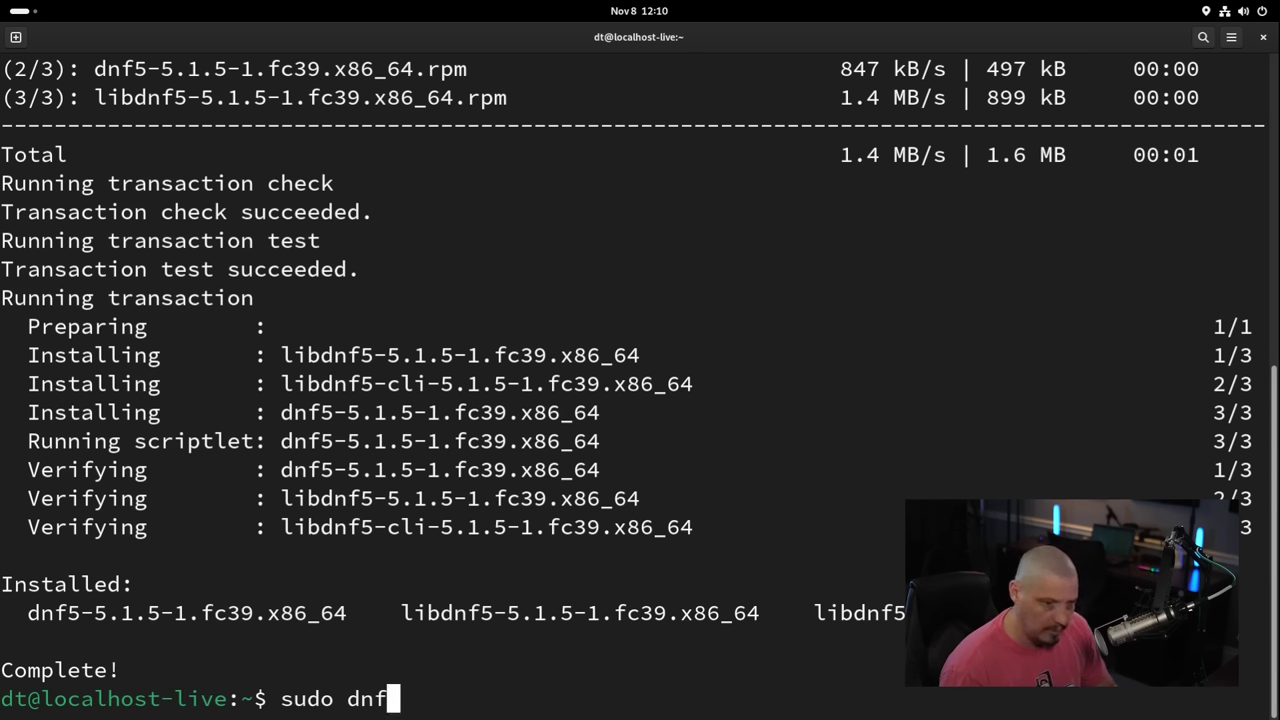
type("5")
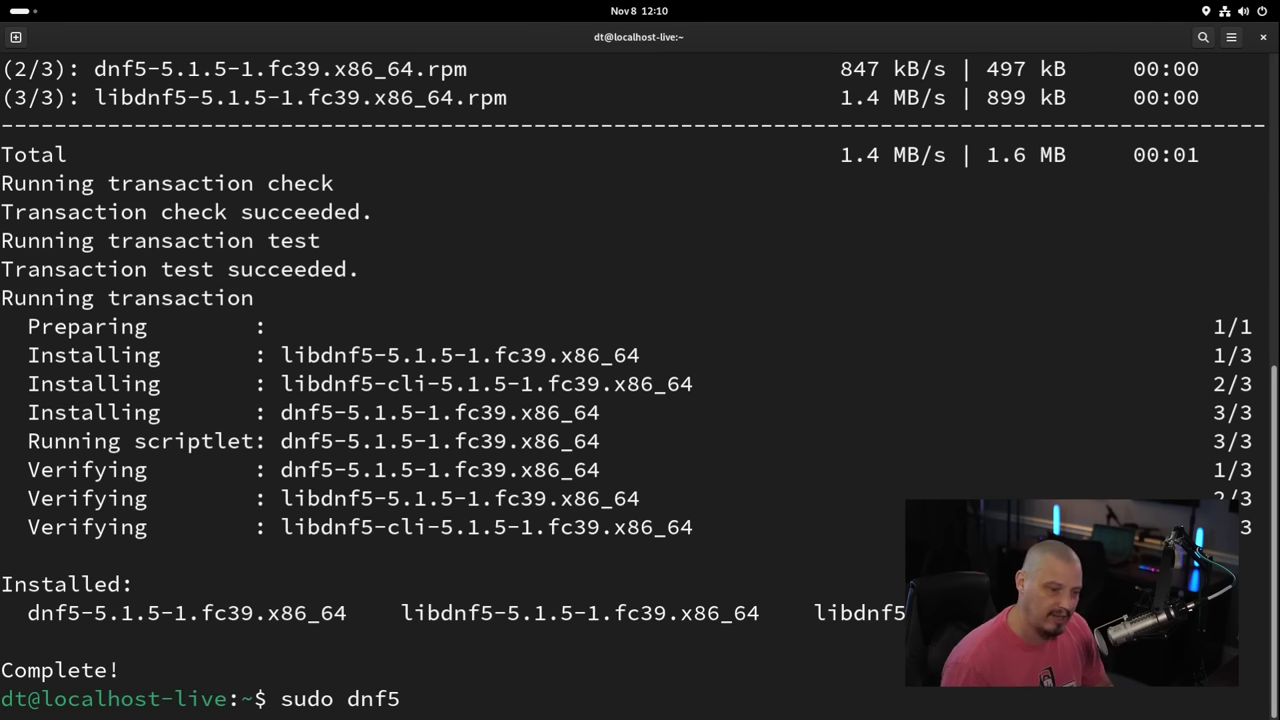
type(" install")
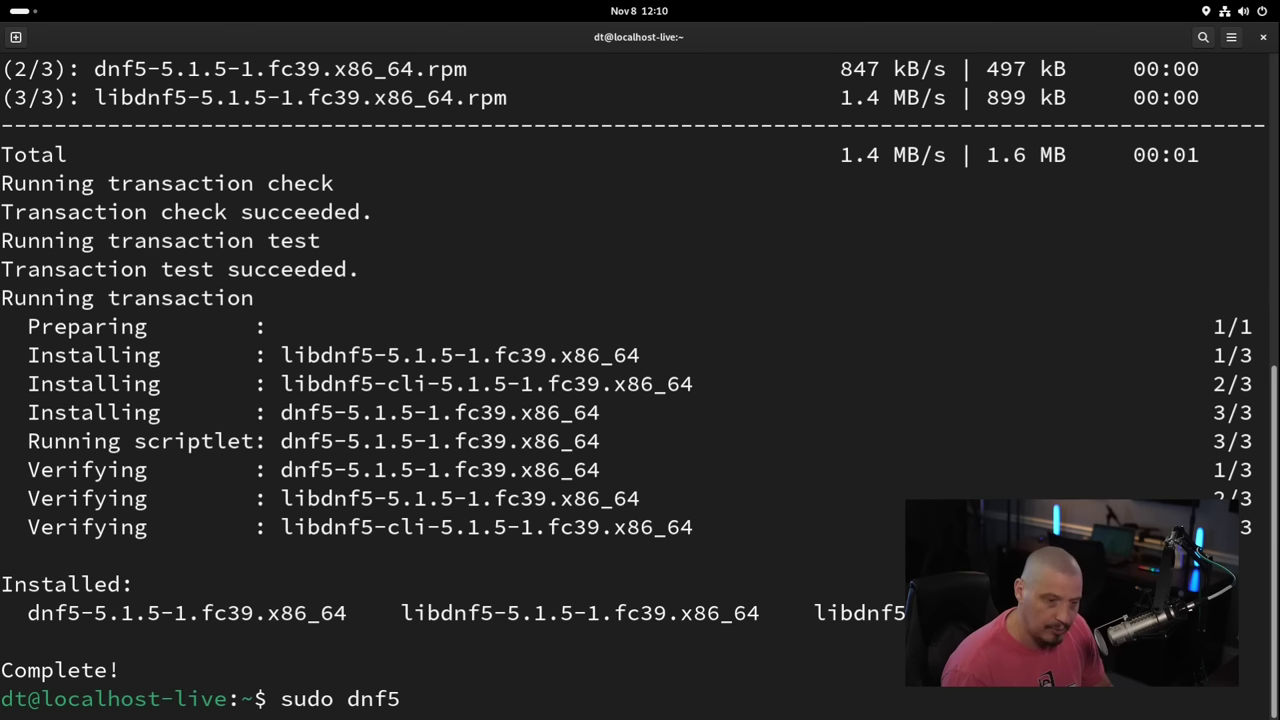
type(" ne")
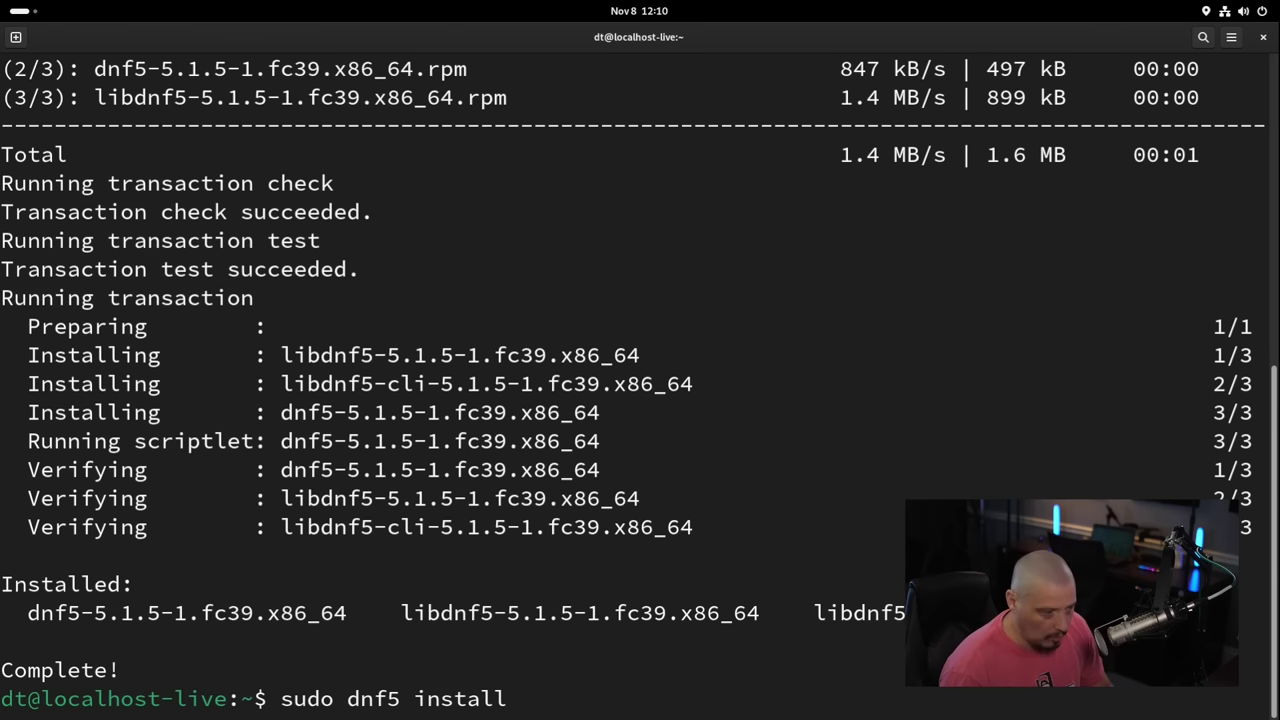
type("ovim")
key("Return")
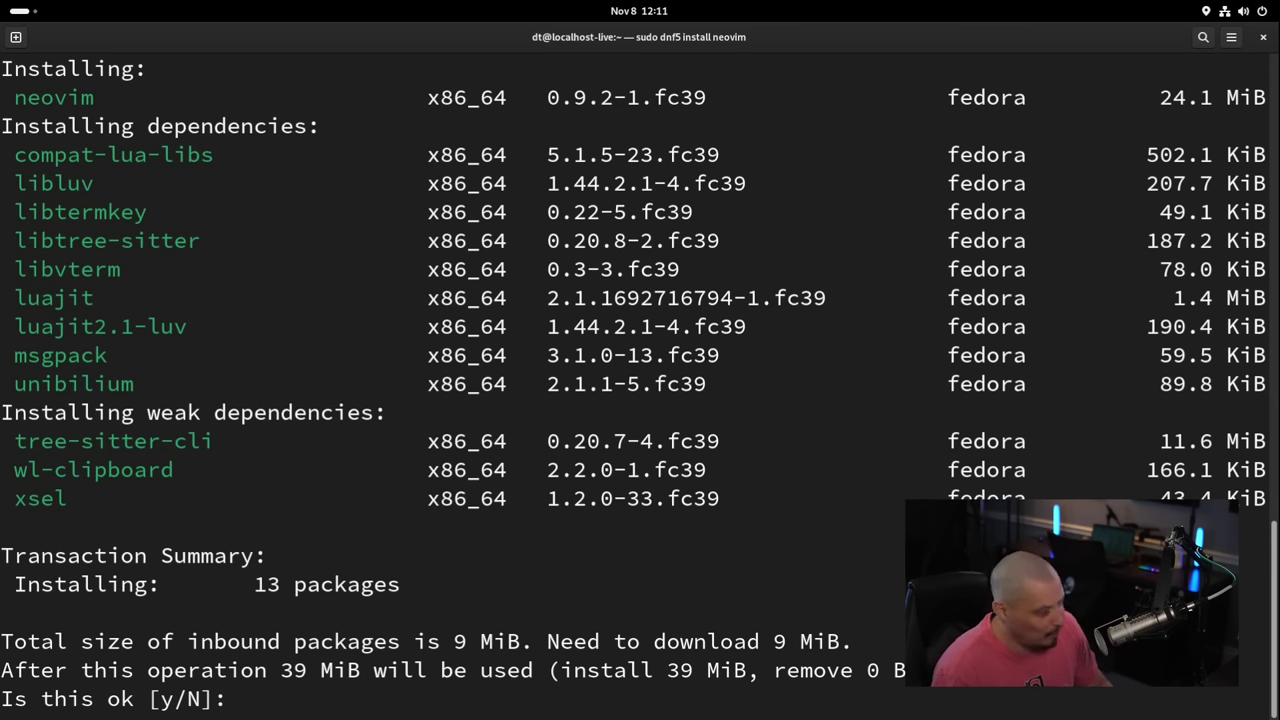
type("y")
key("Return")
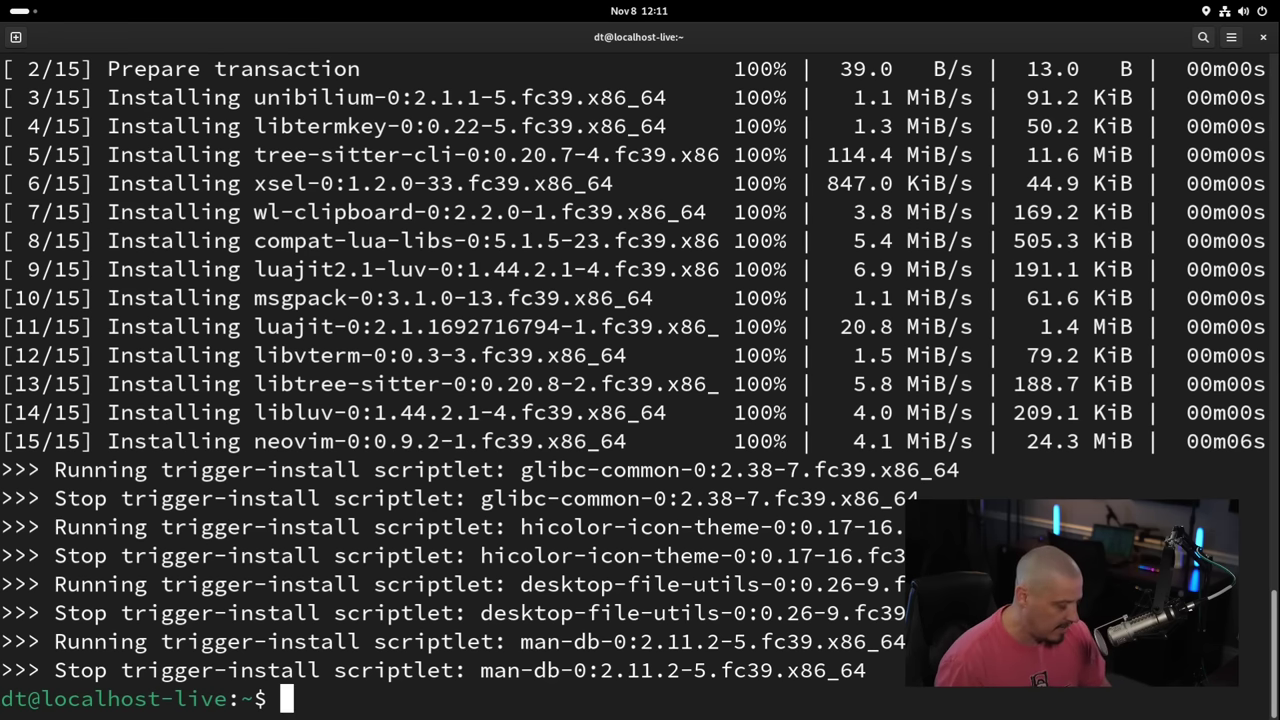
type("clear")
key("Return")
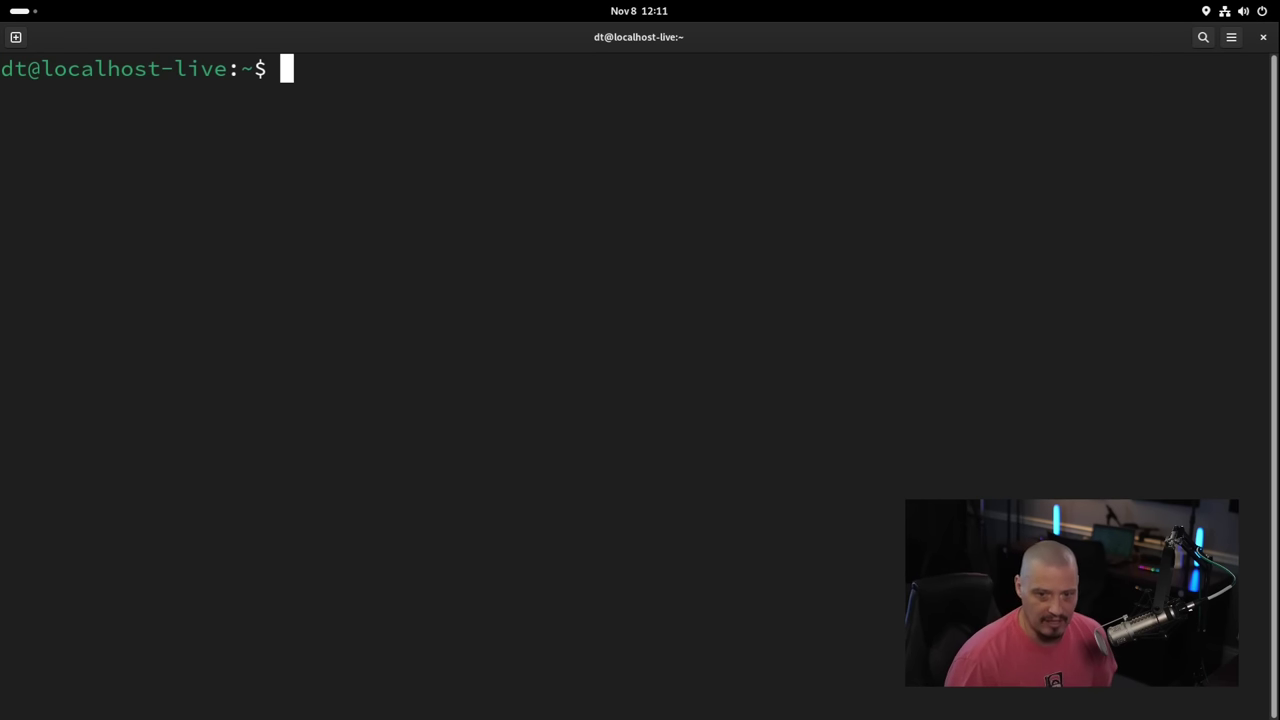
Step: Show the kernel name Linux and release 6.5.6-300.fc39.x86_64 with uname and uname -r
type("uanem")
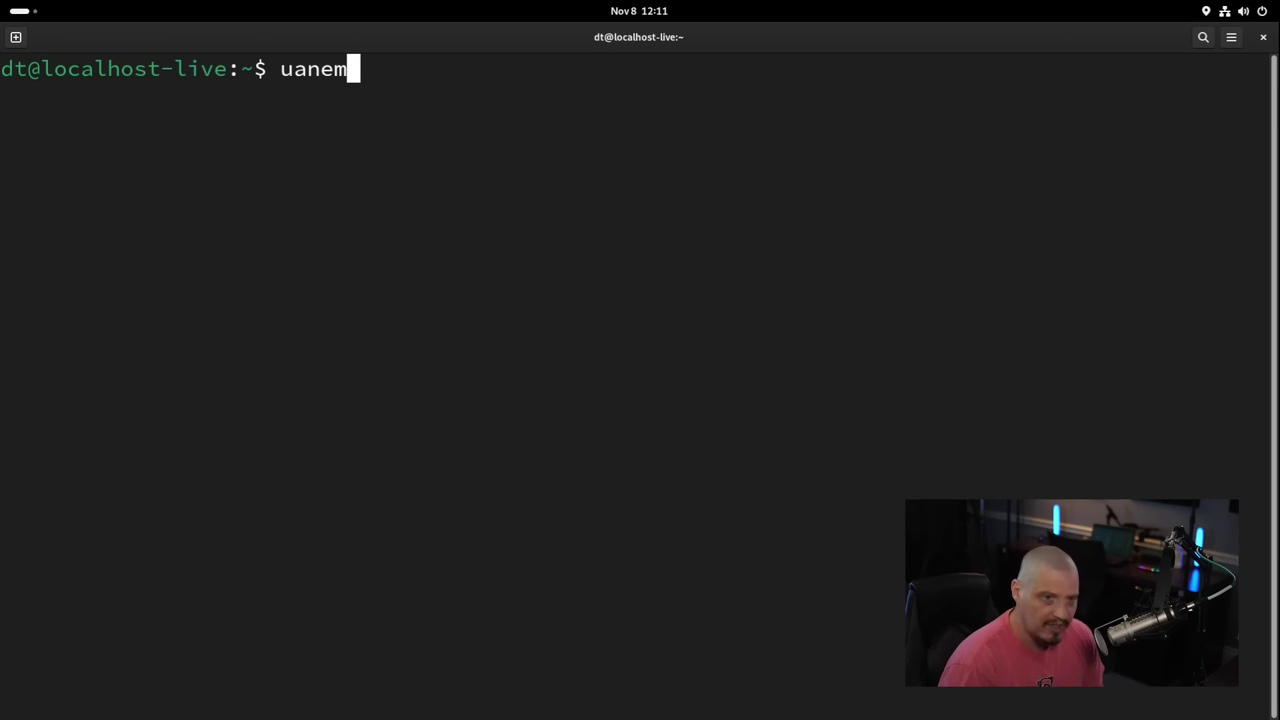
key("BackSpace")
key("BackSpace")
key("BackSpace")
key("BackSpace")
type("name")
key("Return")
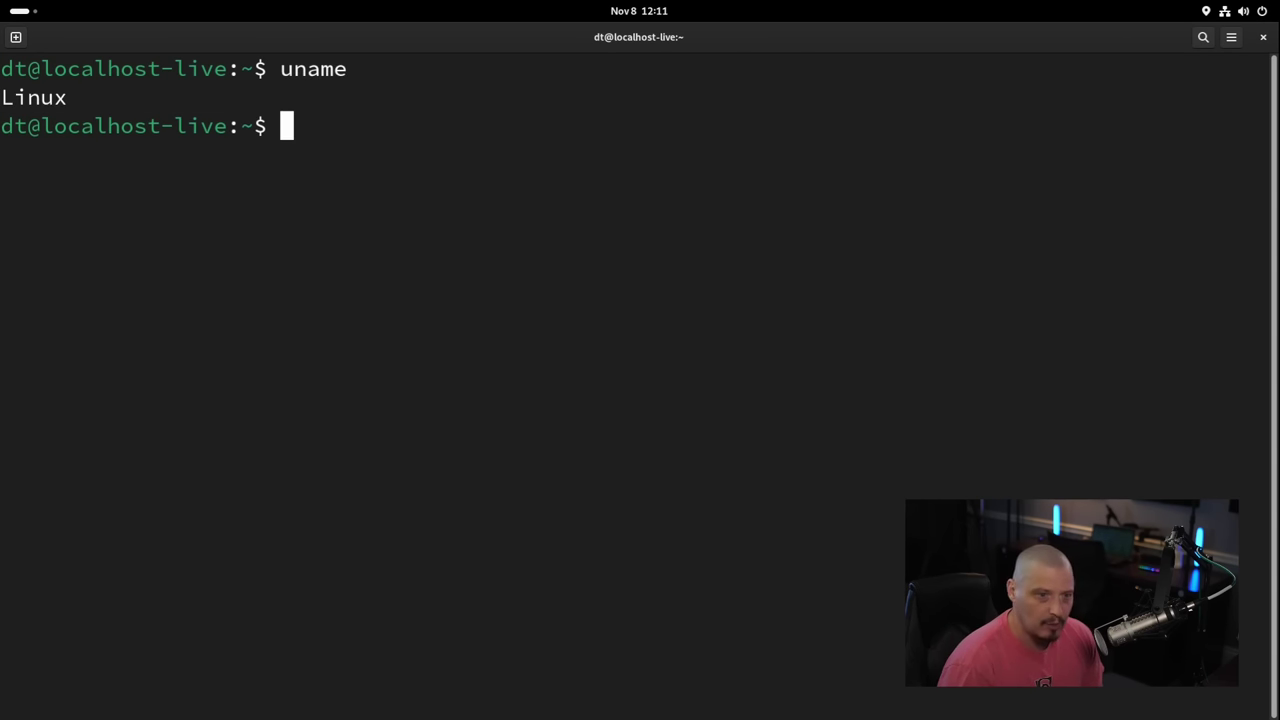
key("Up")
type("-r")
key("Return")
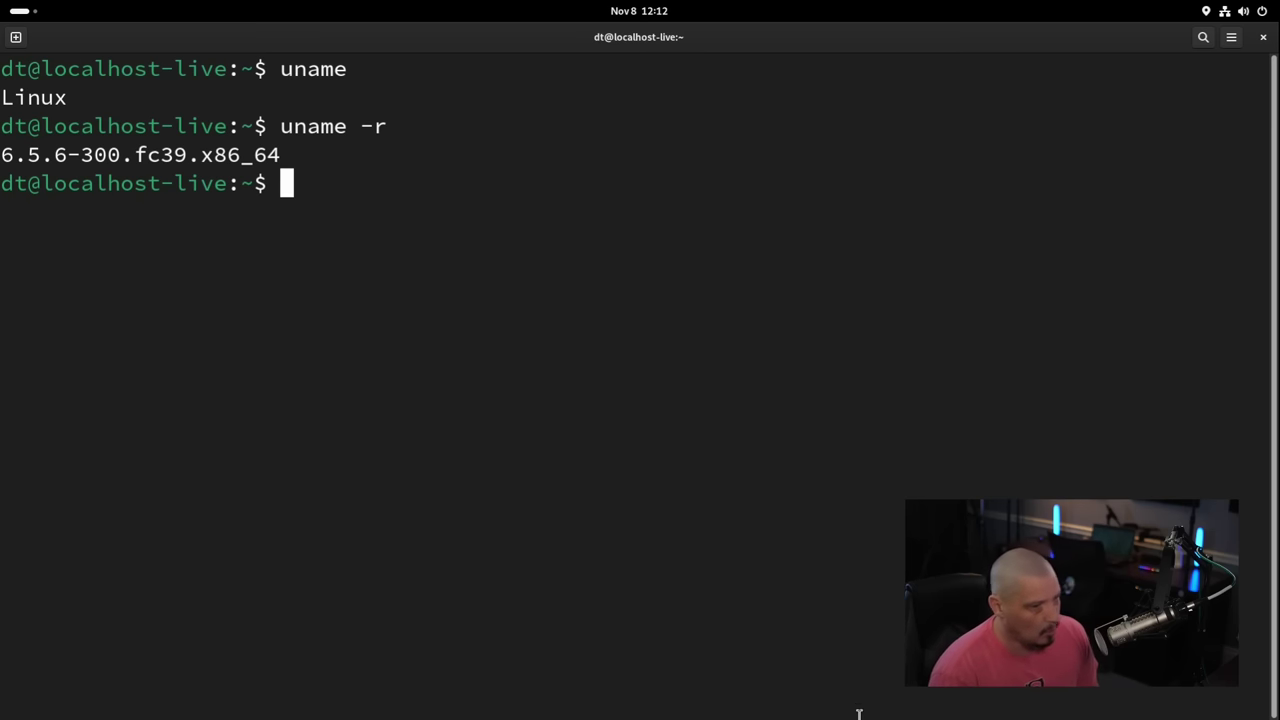
Step: Print the session type, wayland, with 'echo $XDG_SESSION_TYPE'
type("echo")
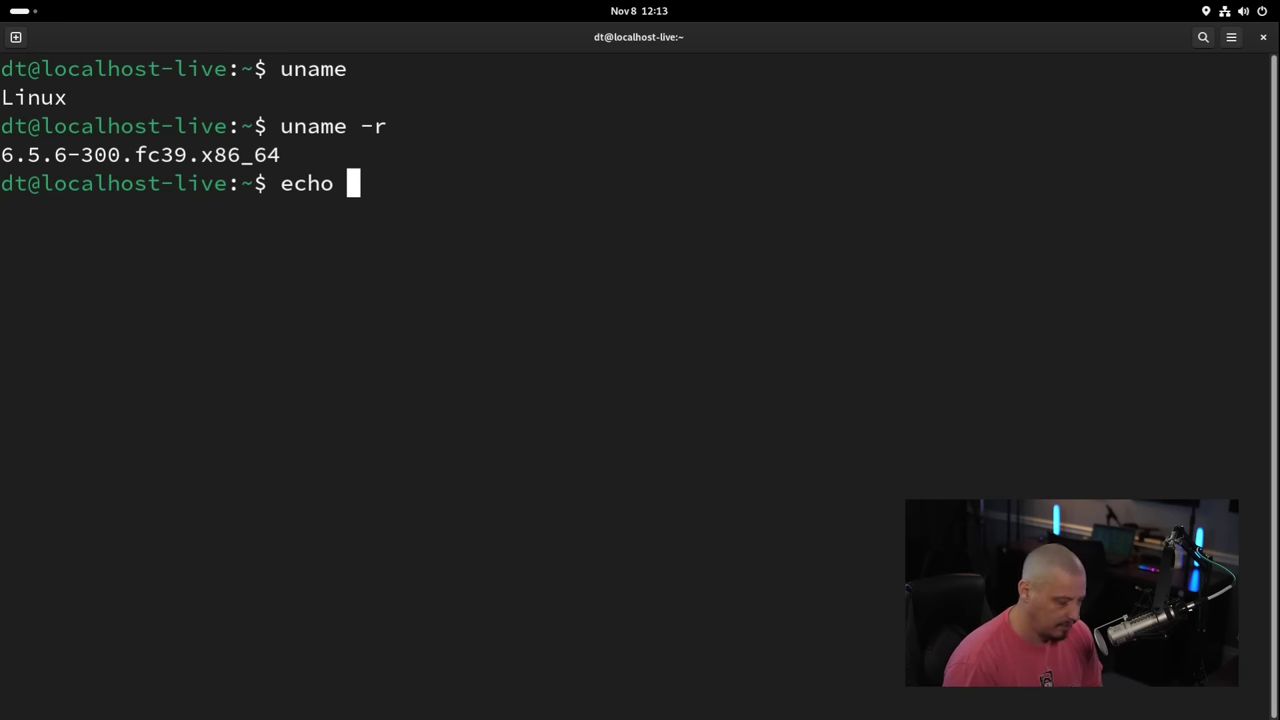
type("$XDG")
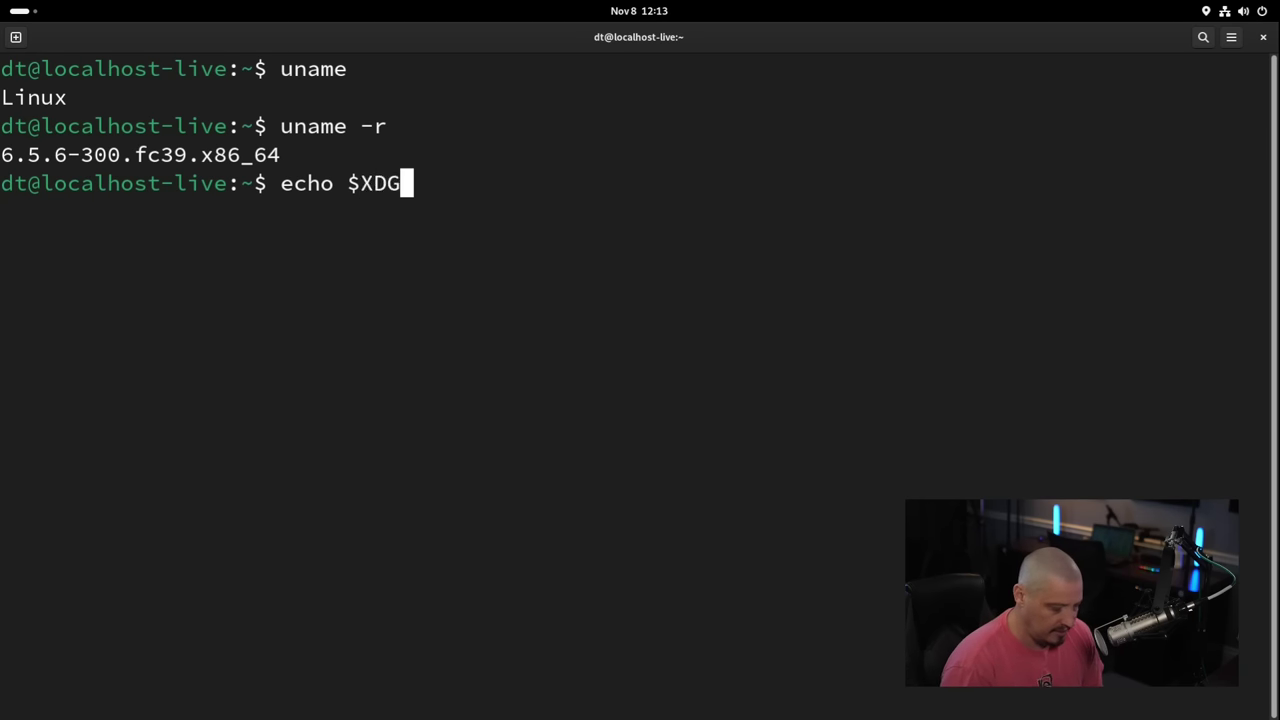
type("_SESSION")
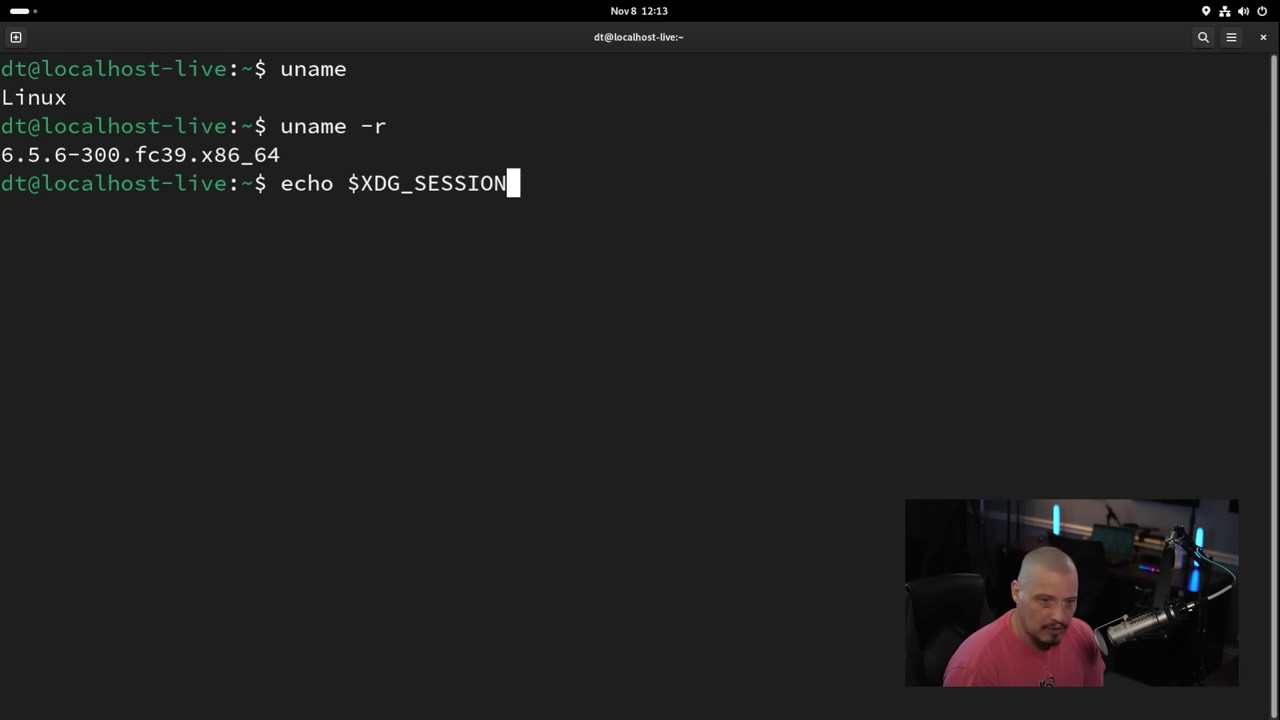
type("_TYPE")
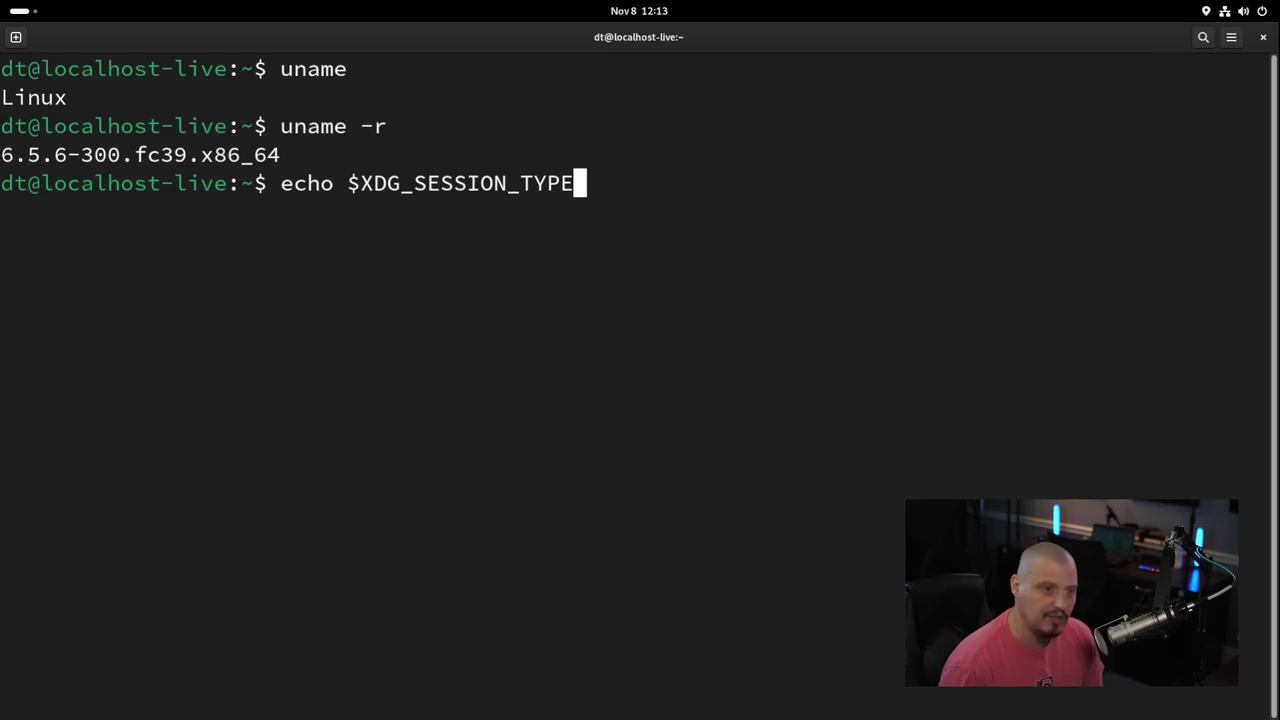
key("Return")
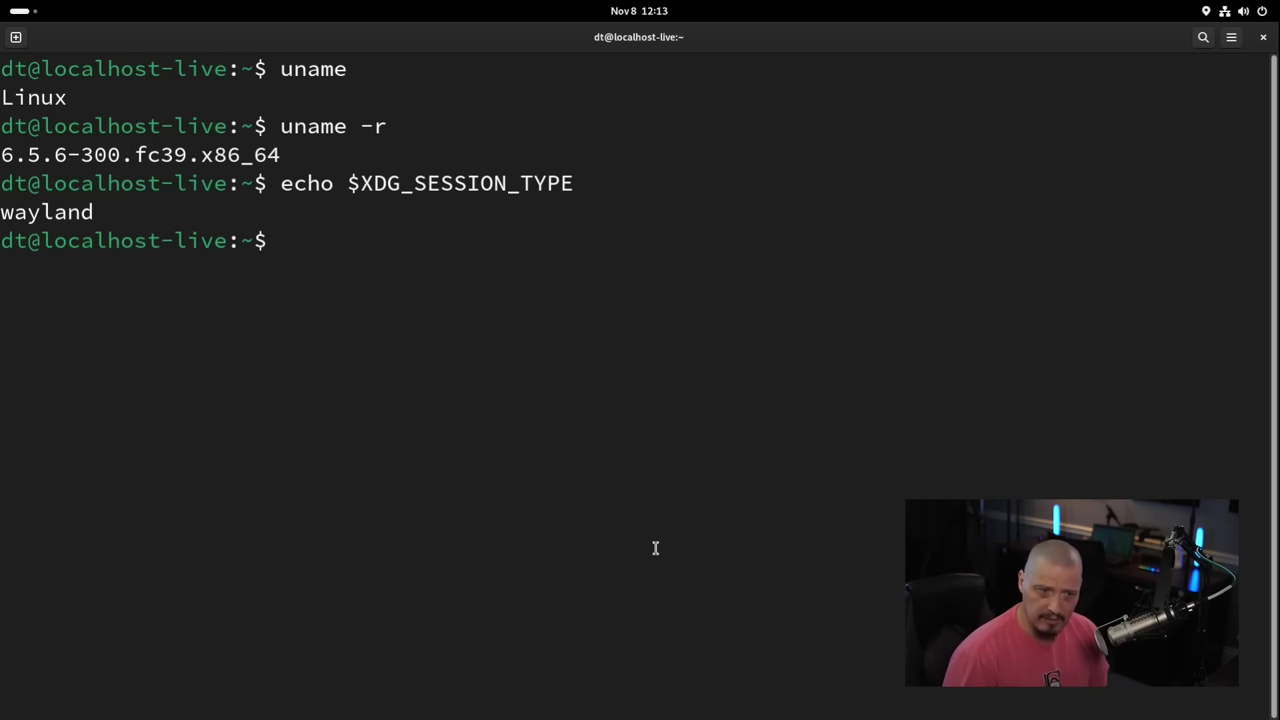
Step: Locate pipewire with 'whereis pipewire' and highlight its /usr/bin/pipewire path
type("wlres")
key("BackSpace")
key("BackSpace")
key("BackSpace")
type("eres")
key("BackSpace")
type("is pipe")
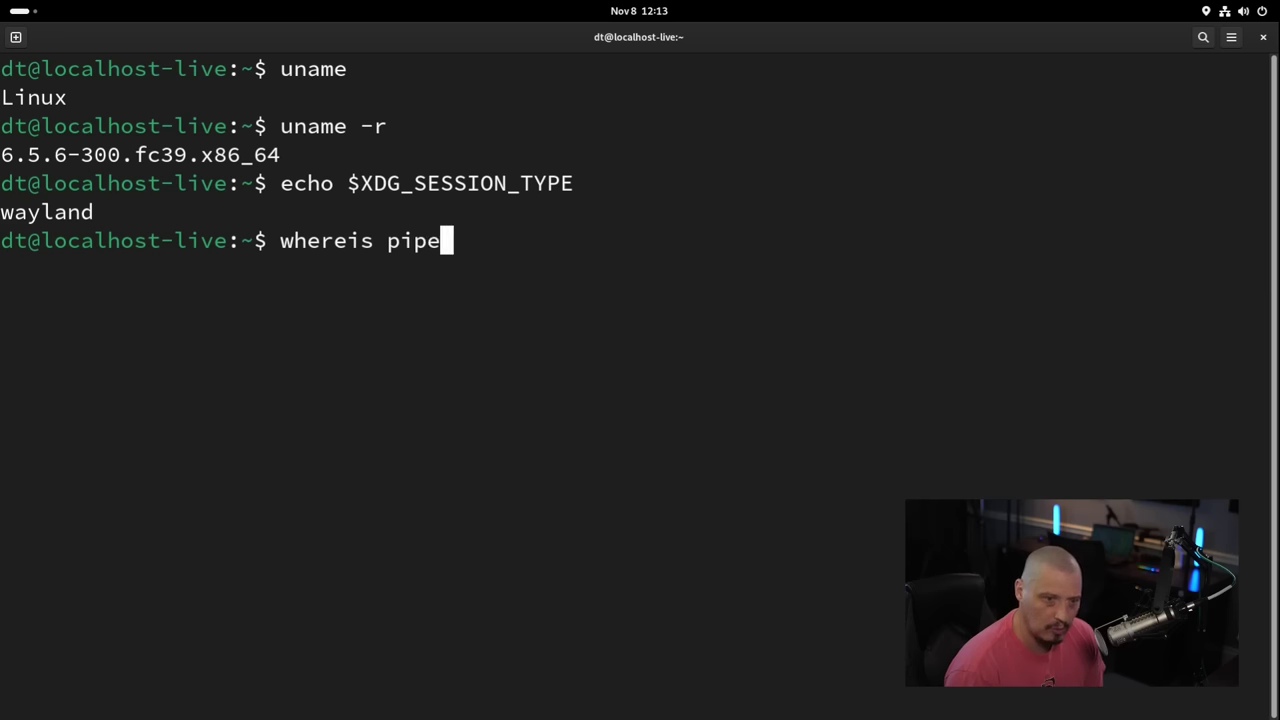
type("wire")
key("Return")
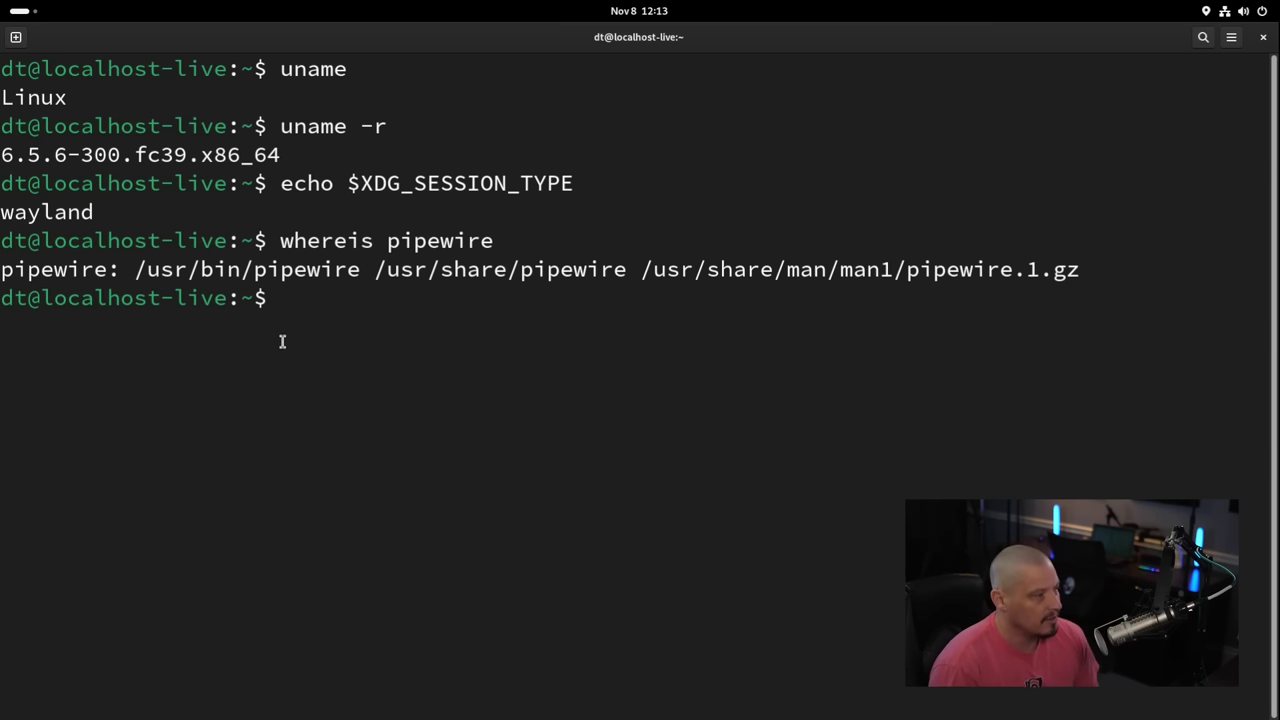
left_click_drag(136, 269, 361, 272)
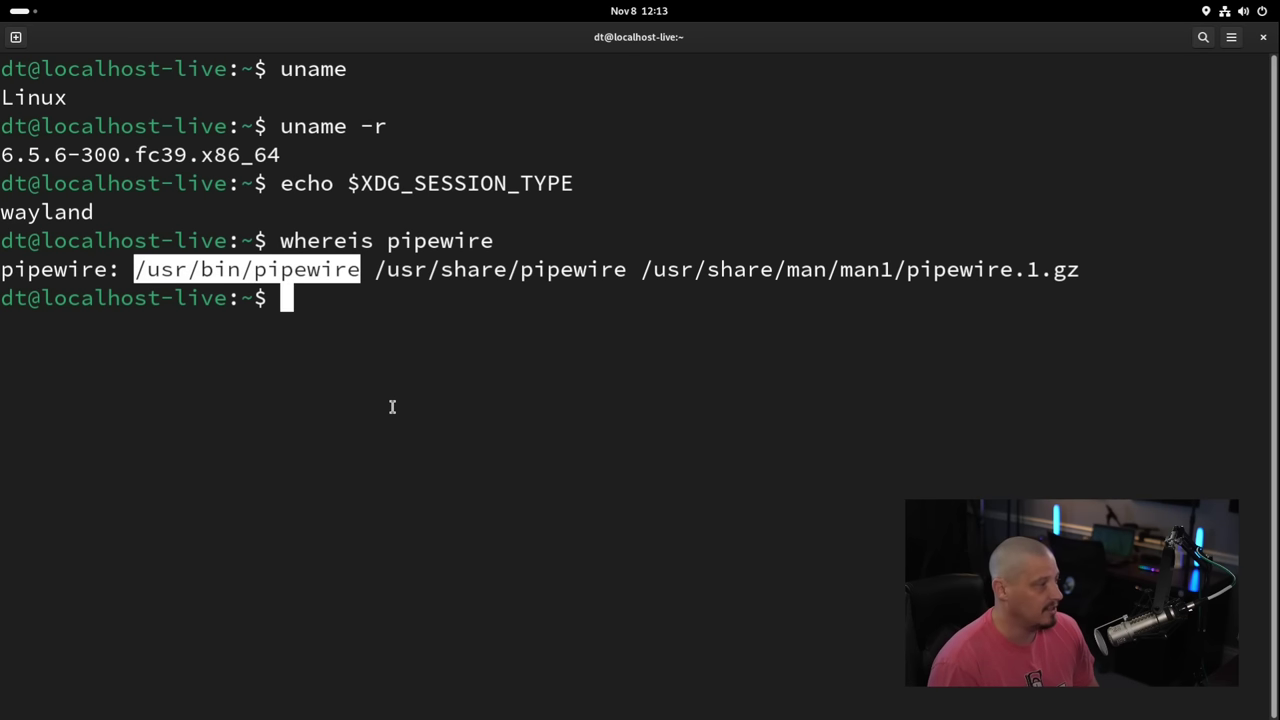
left_click(395, 493)
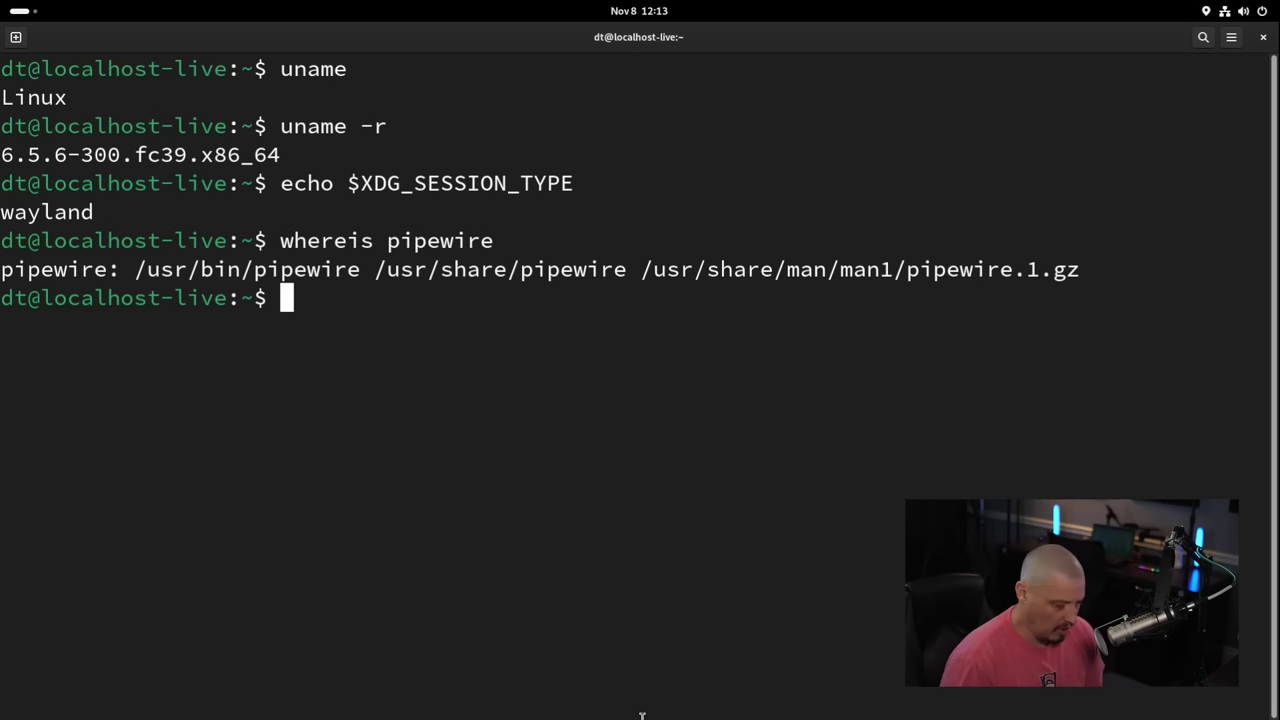
Step: Run 'flatpak list' (no apps), then 'whereis flatpak' and highlight /usr/bin/flatpak
type("flatpak list")
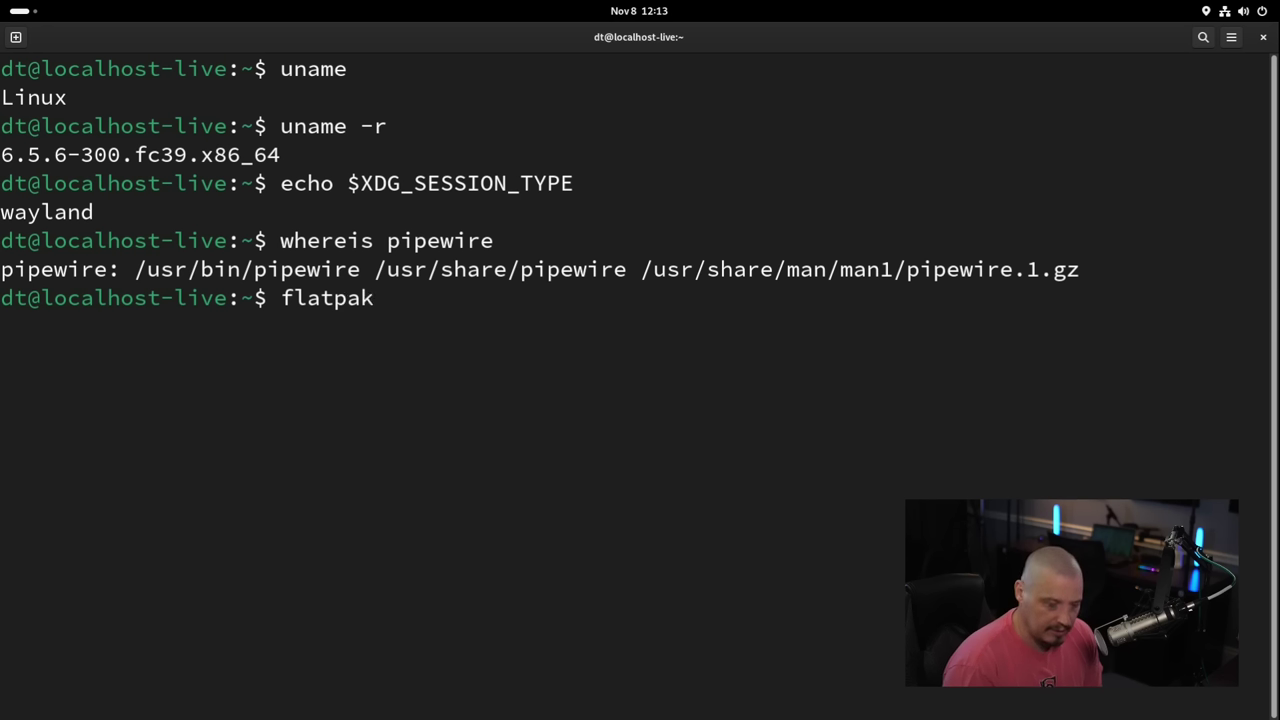
key("Return")
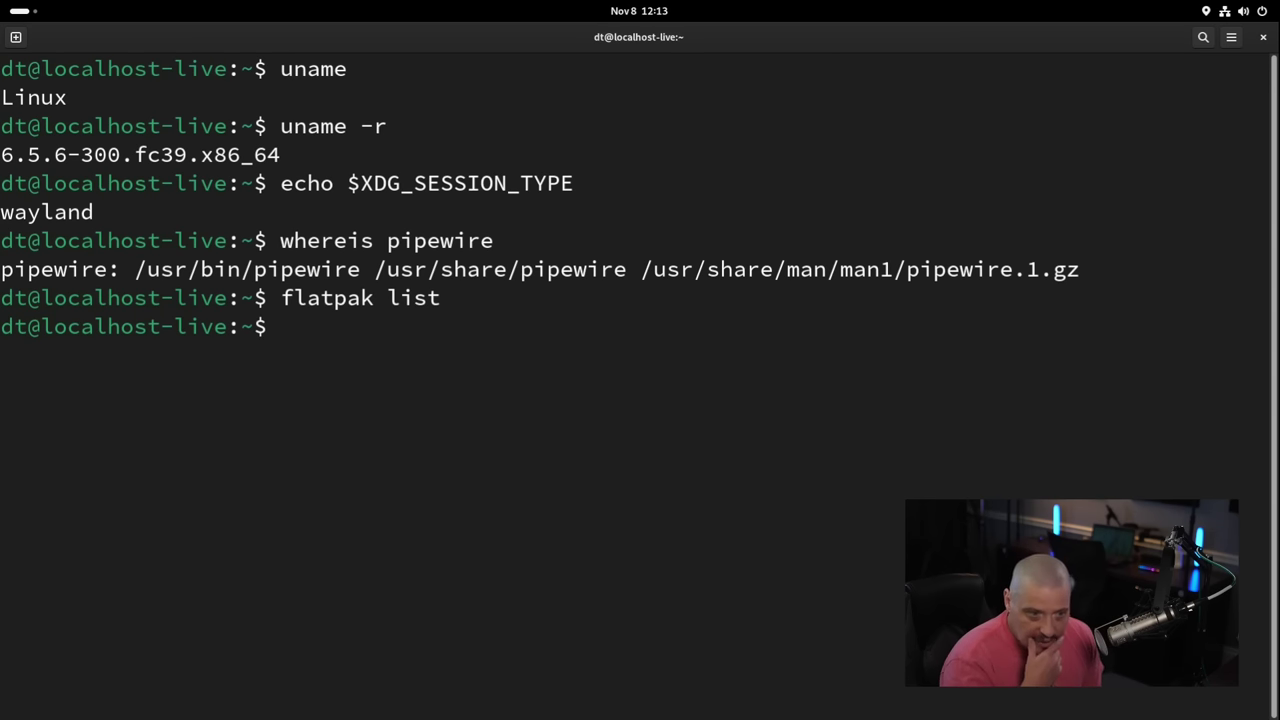
type("whereis p")
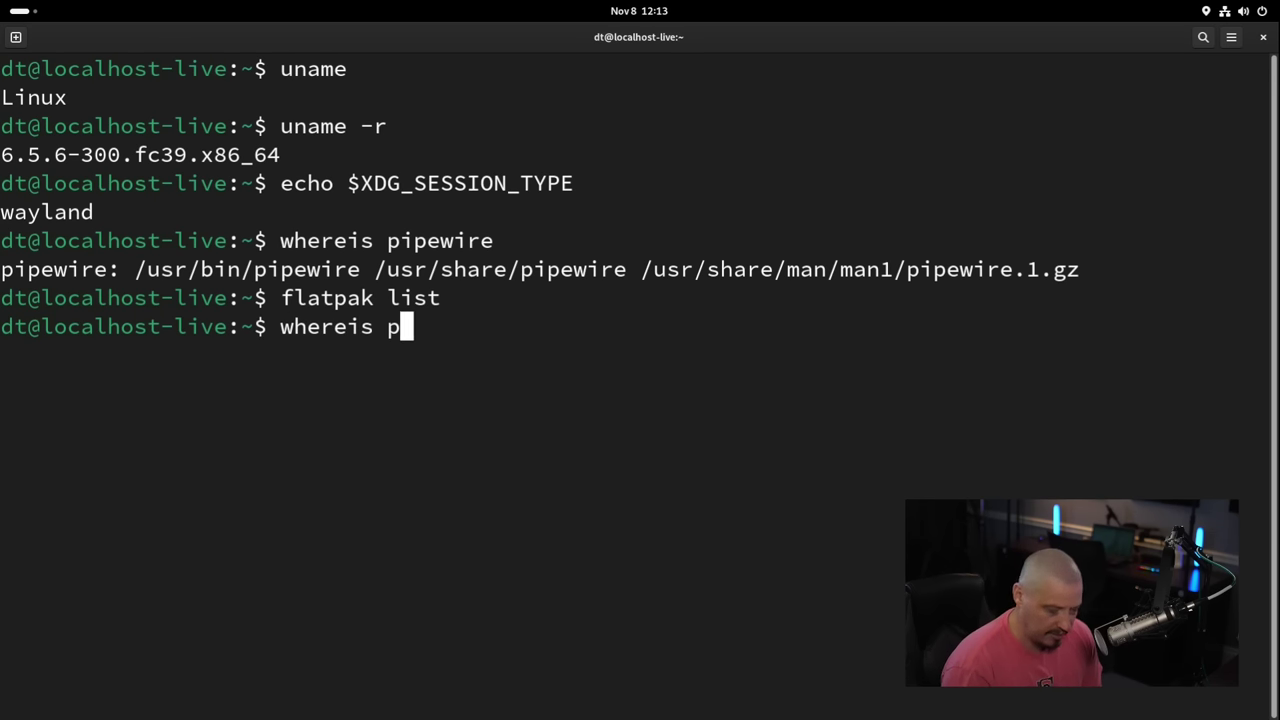
key("BackSpace")
type("flatpak")
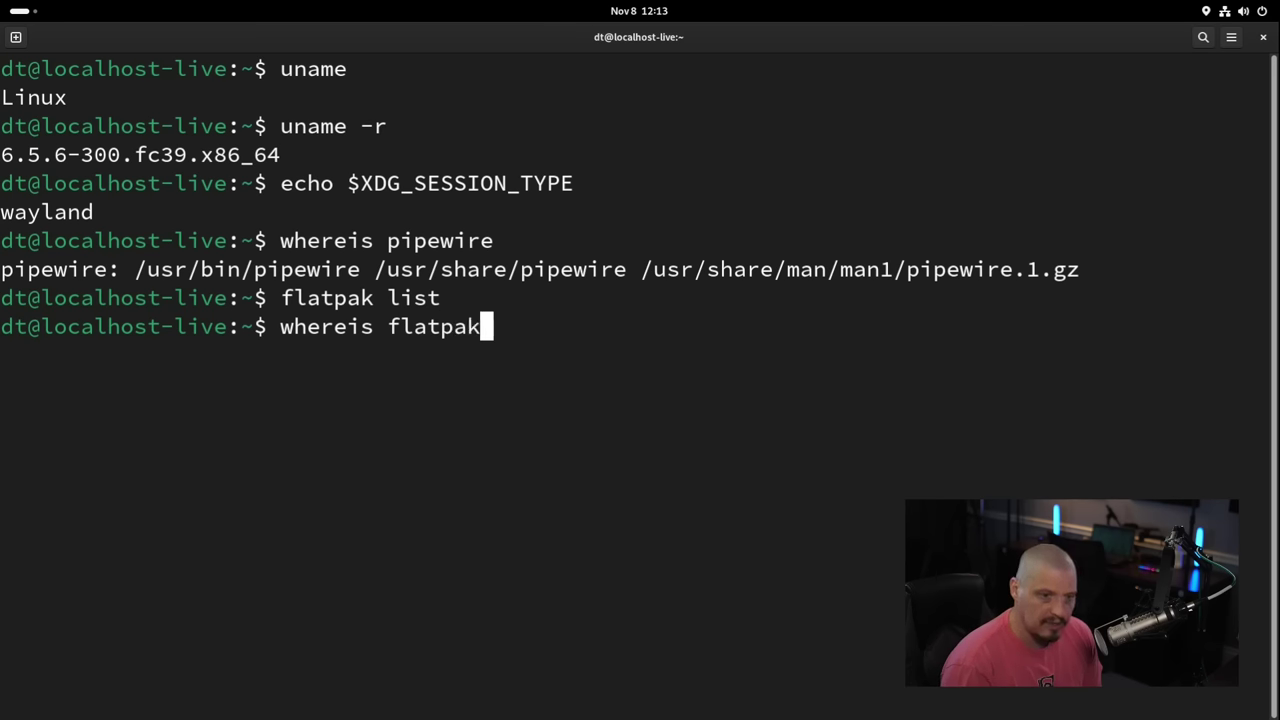
key("Return")
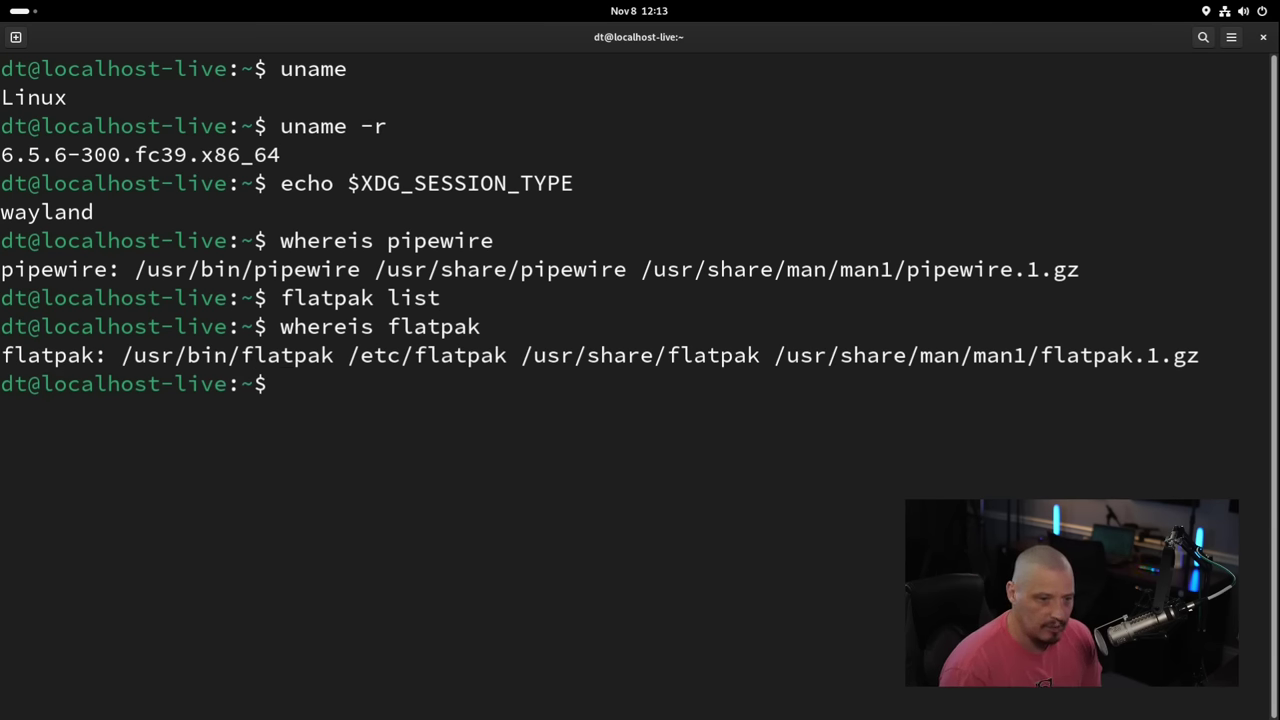
left_click_drag(334, 355, 121, 355)
left_click(434, 574)
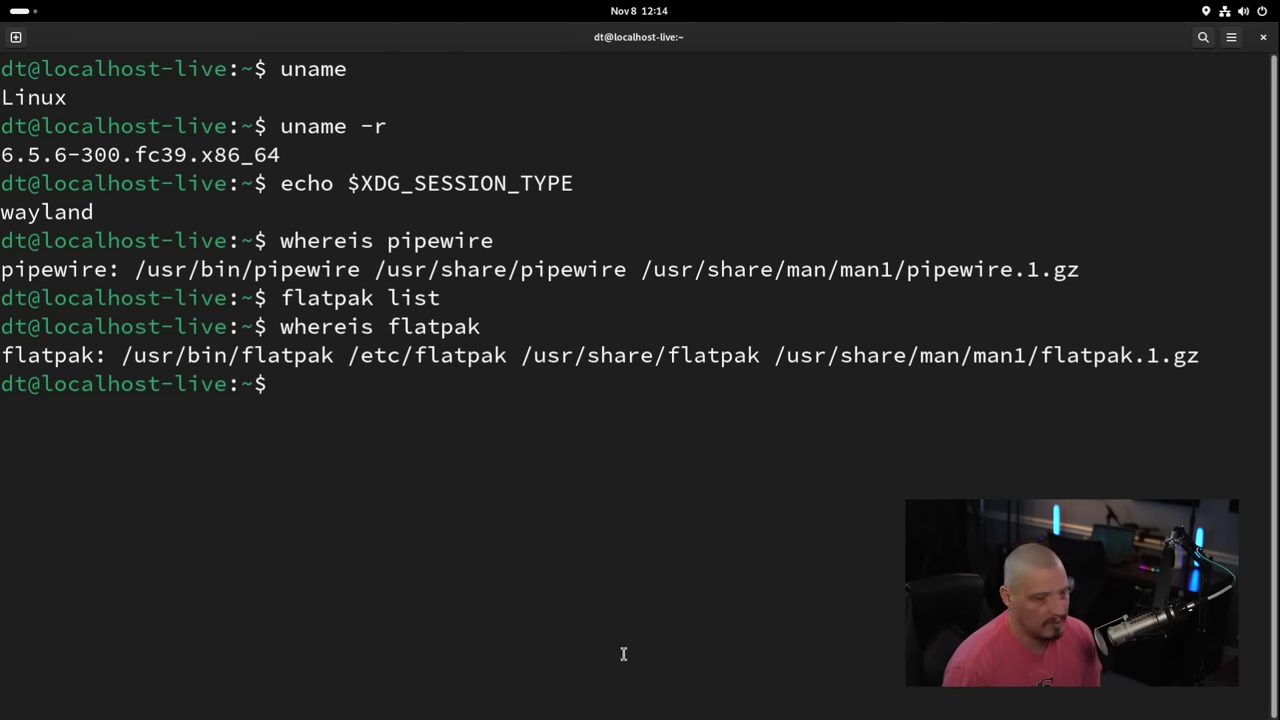
Step: Close the terminal and set the blue-purple triangle wallpaper from the desktop's Change Background… menu
left_click(1262, 38)
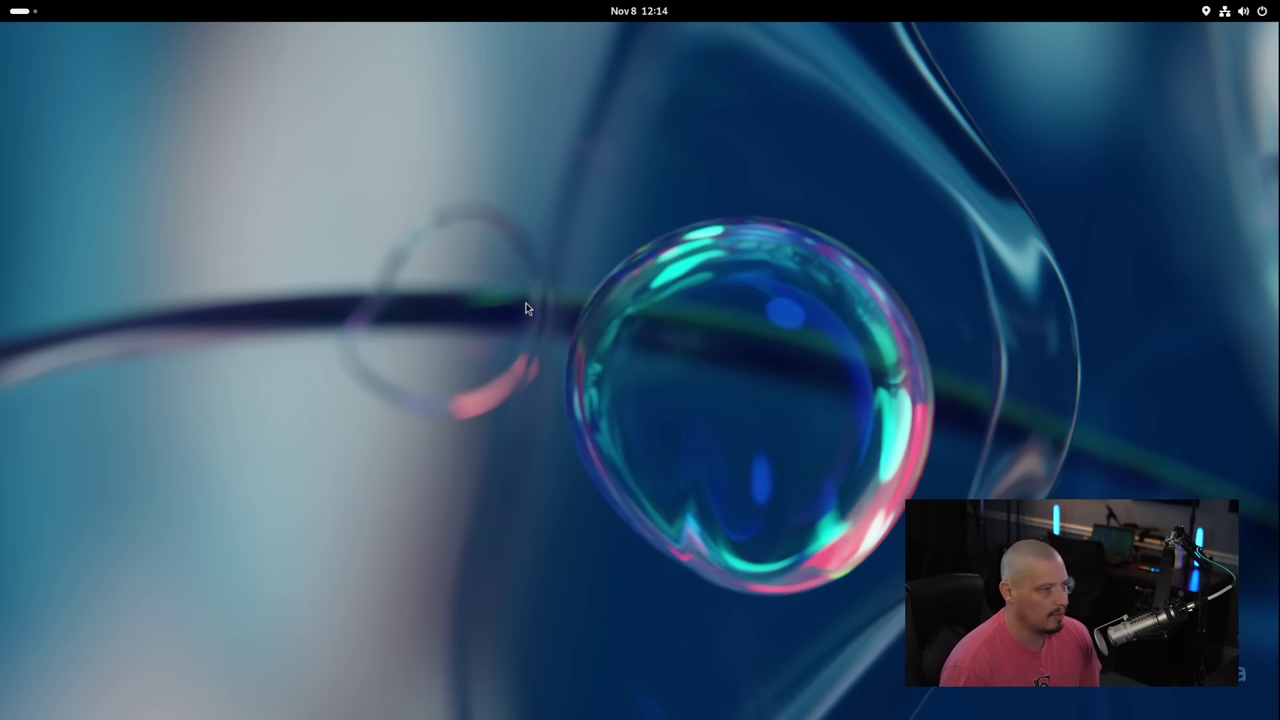
right_click(337, 249)
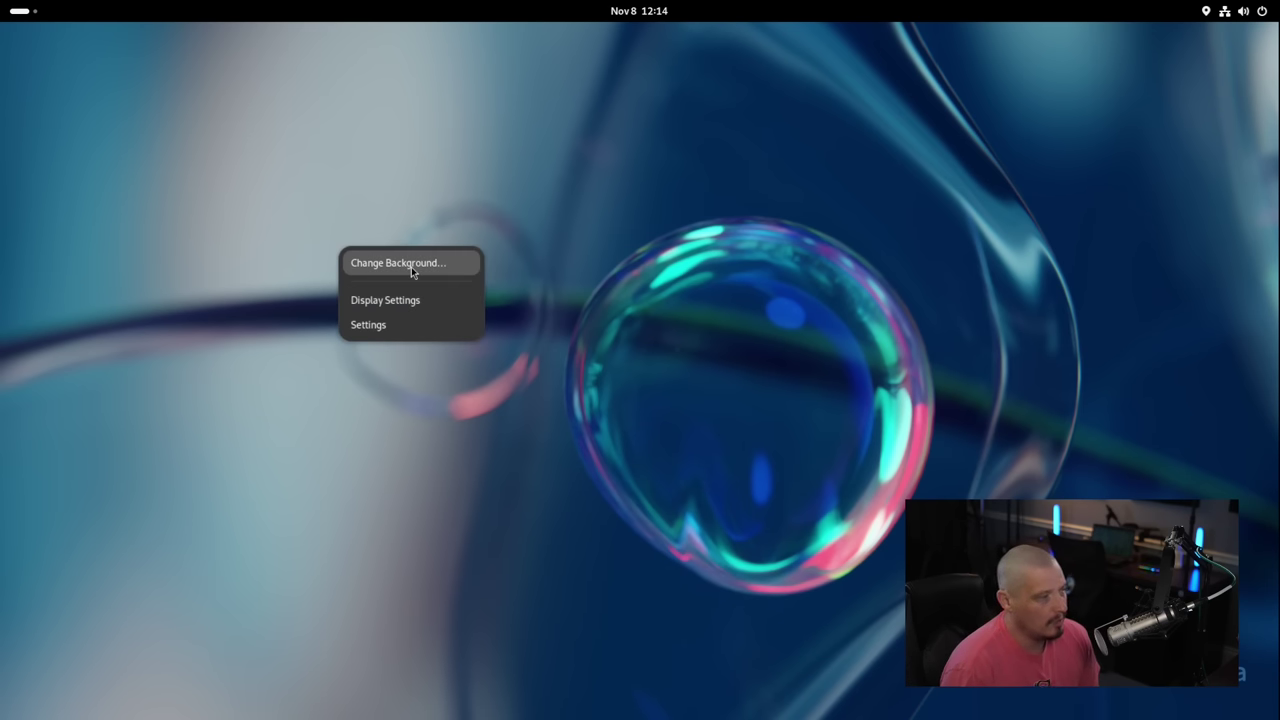
left_click(445, 264)
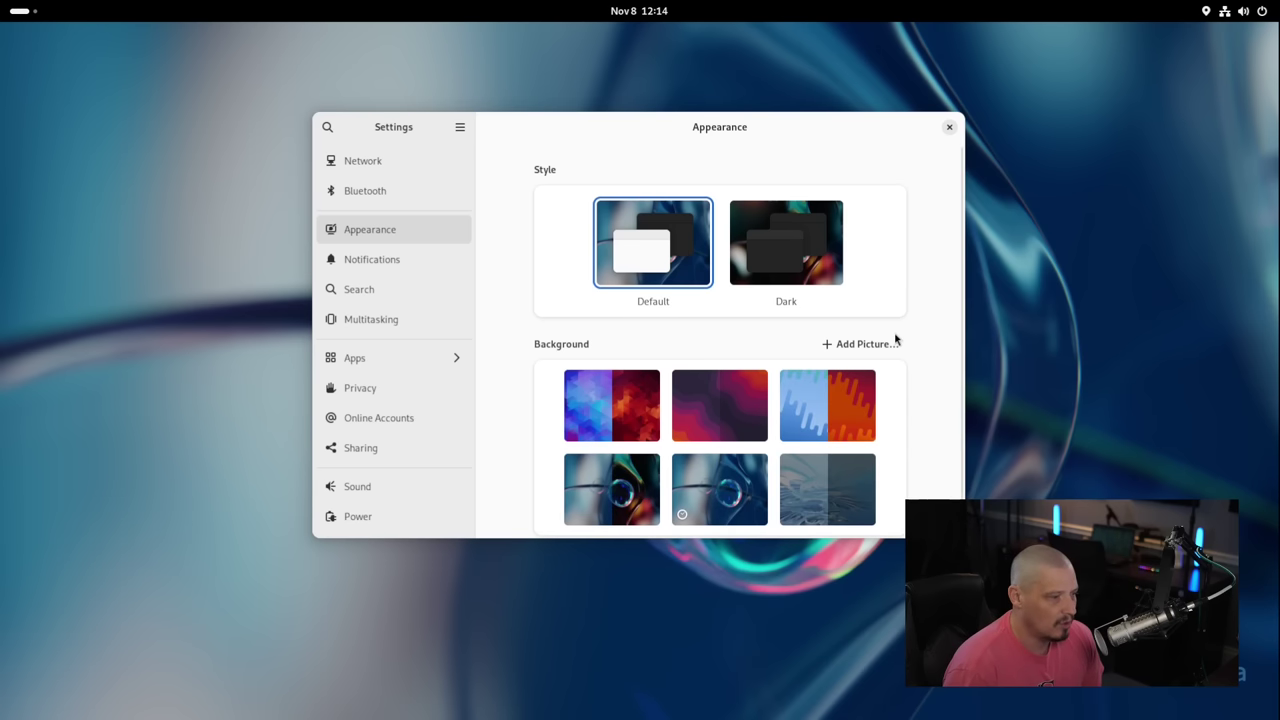
scroll(951, 330, "down", 2)
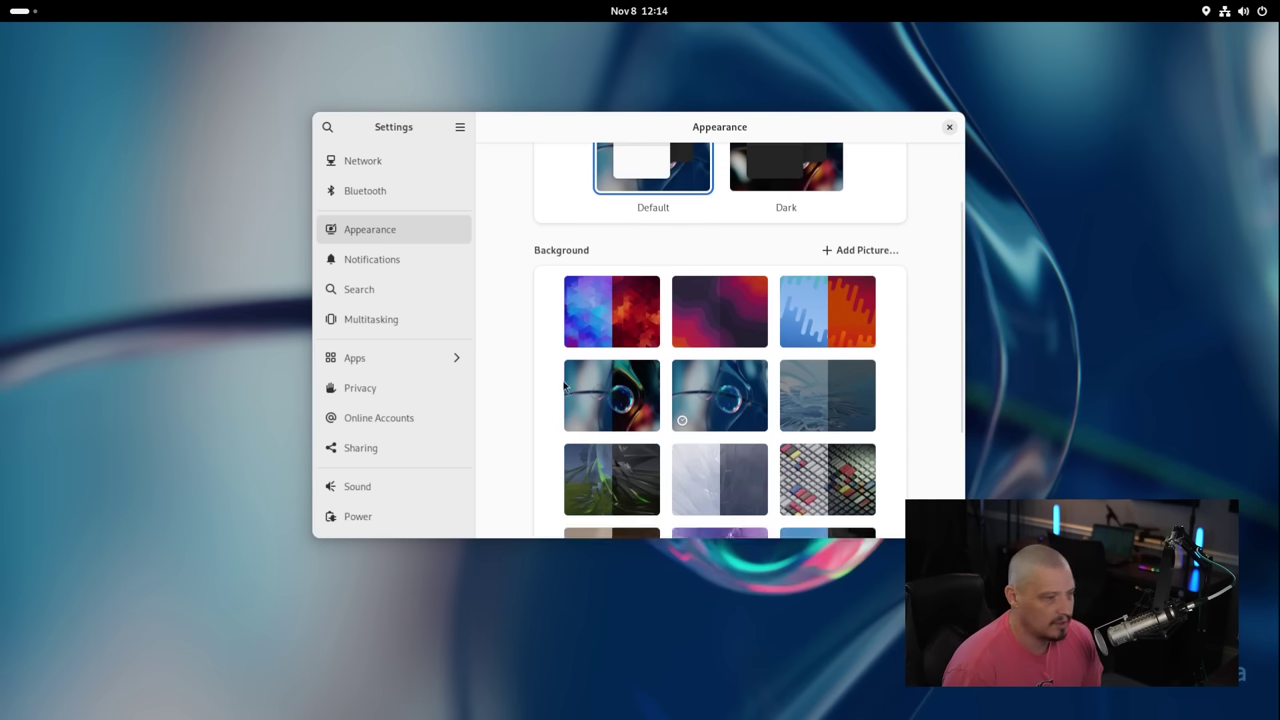
left_click(604, 318)
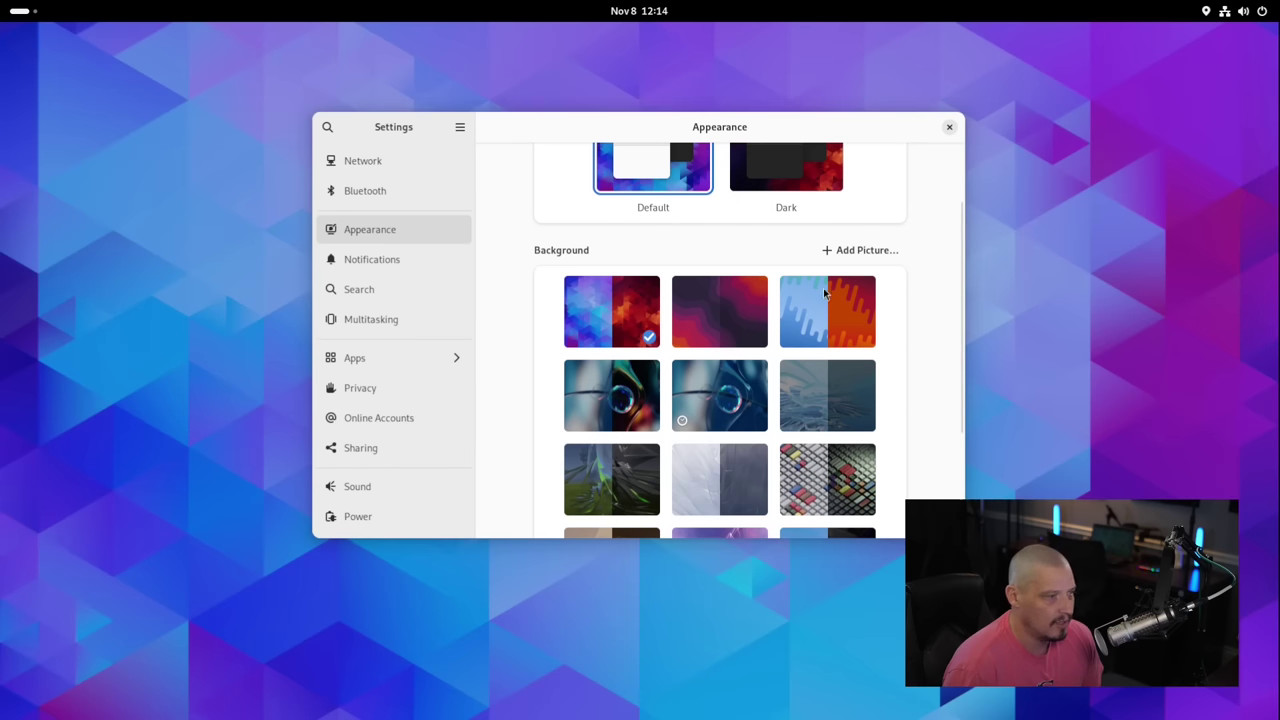
scroll(825, 293, "up", 2)
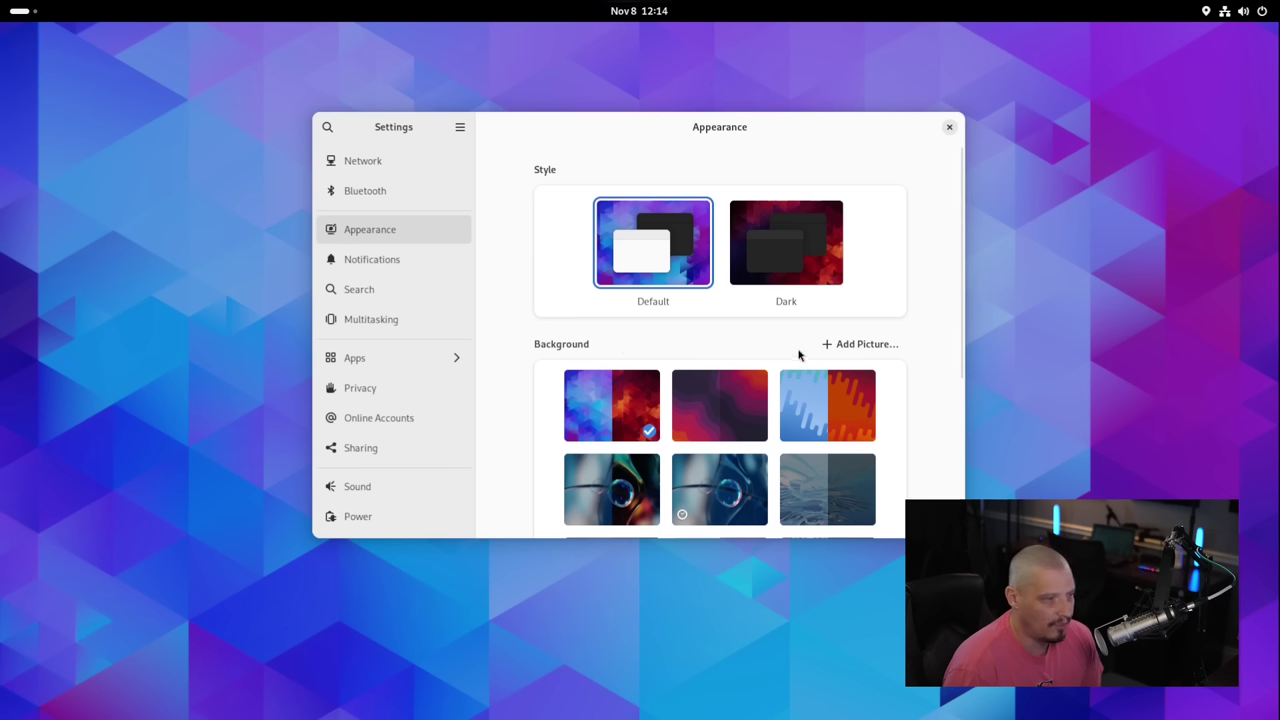
Step: Switch to the Dark style and preview the blue water, blue-orange and bubble wallpapers
left_click(781, 250)
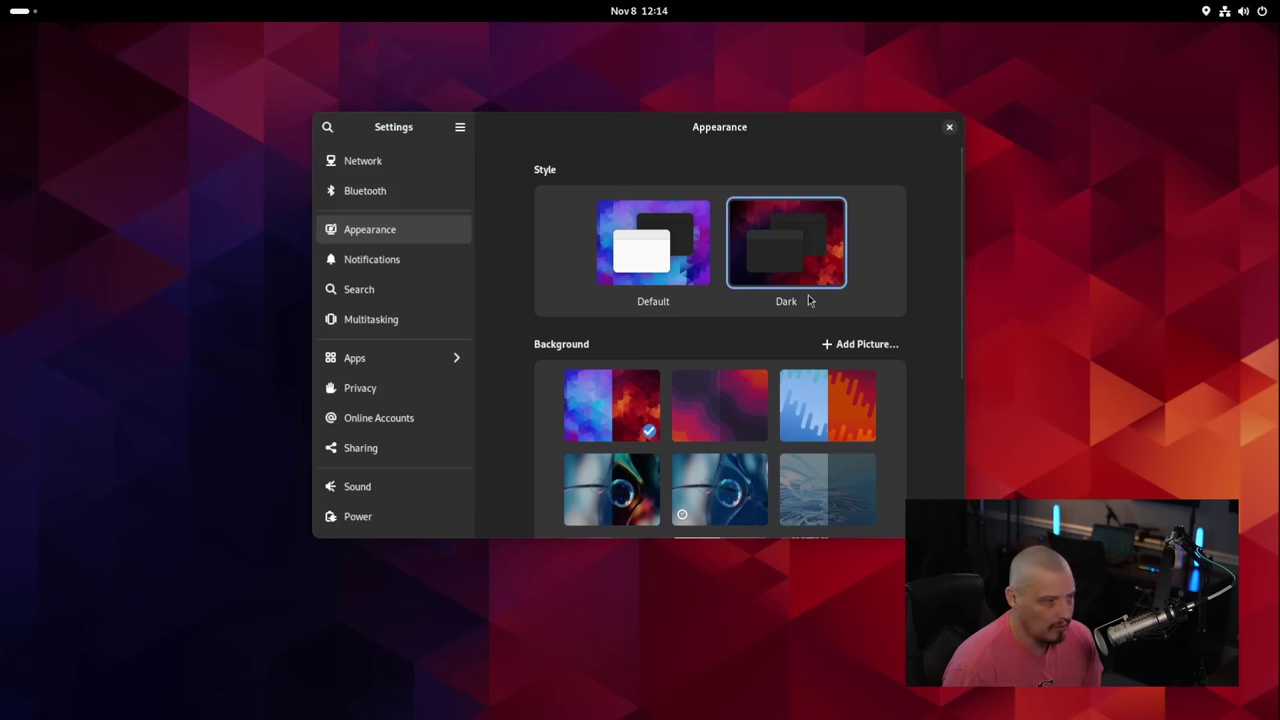
left_click_drag(703, 127, 518, 148)
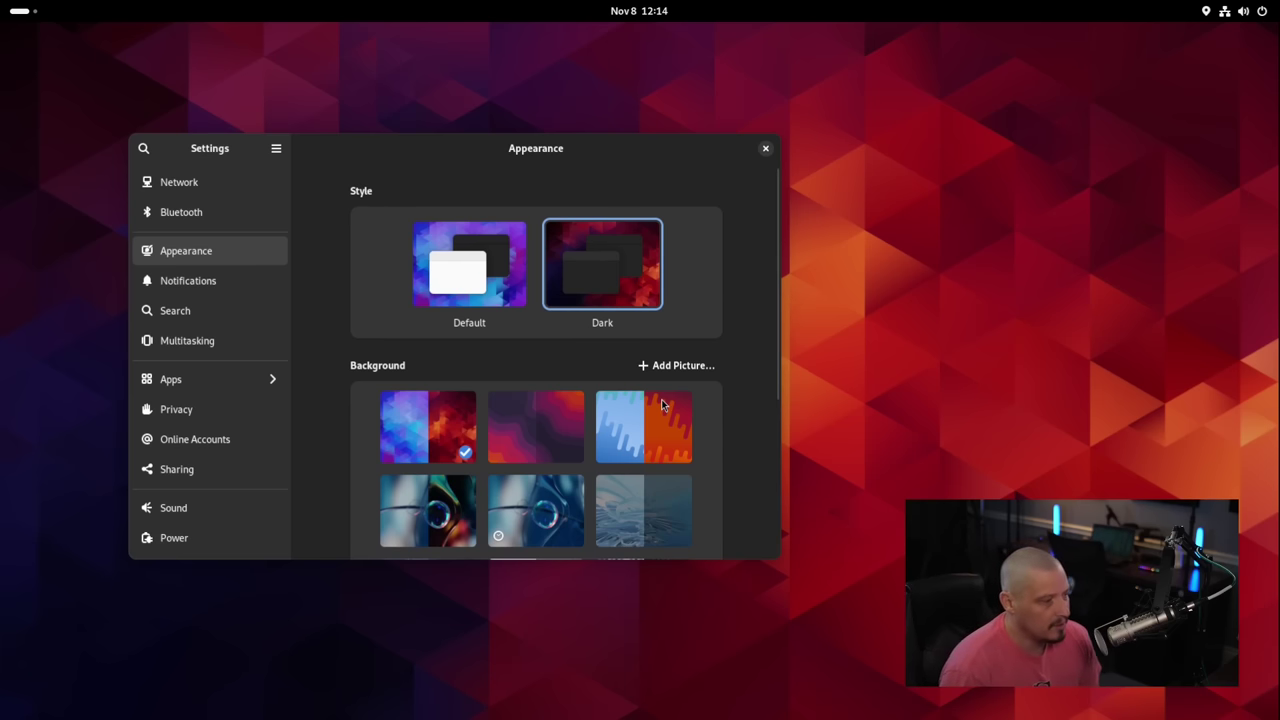
scroll(655, 400, "down", 3)
left_click(640, 336)
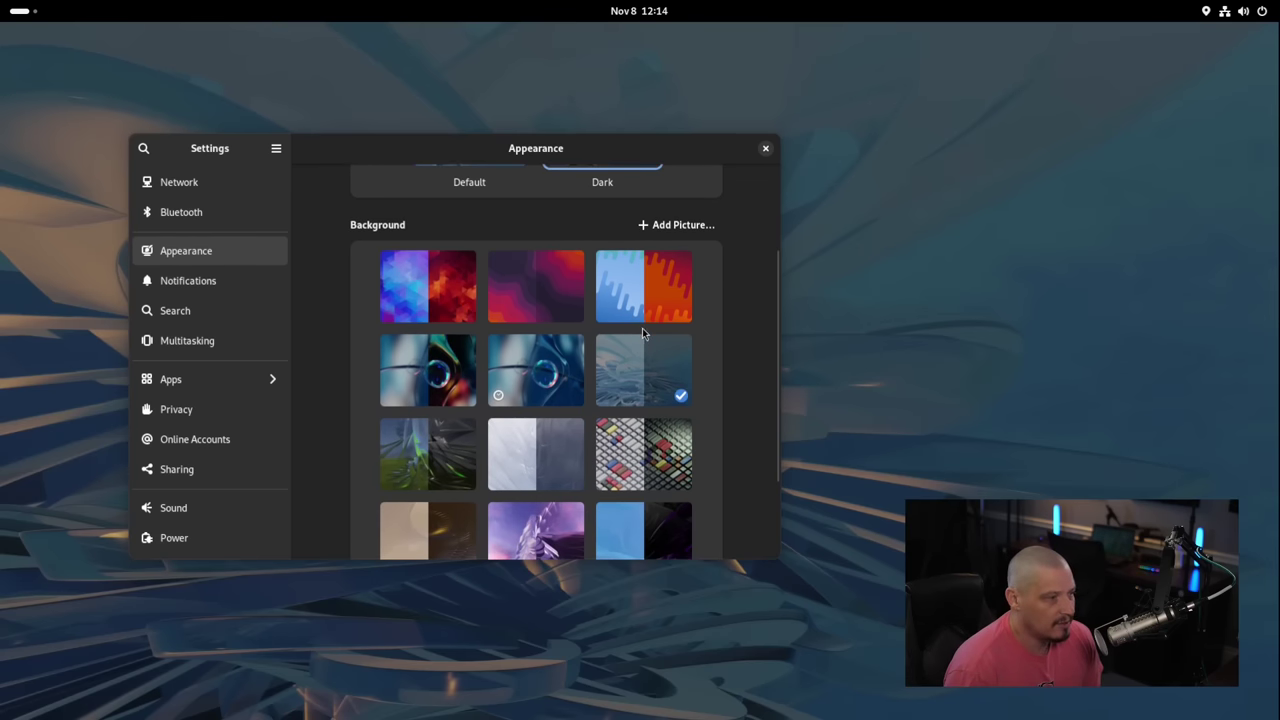
left_click(645, 311)
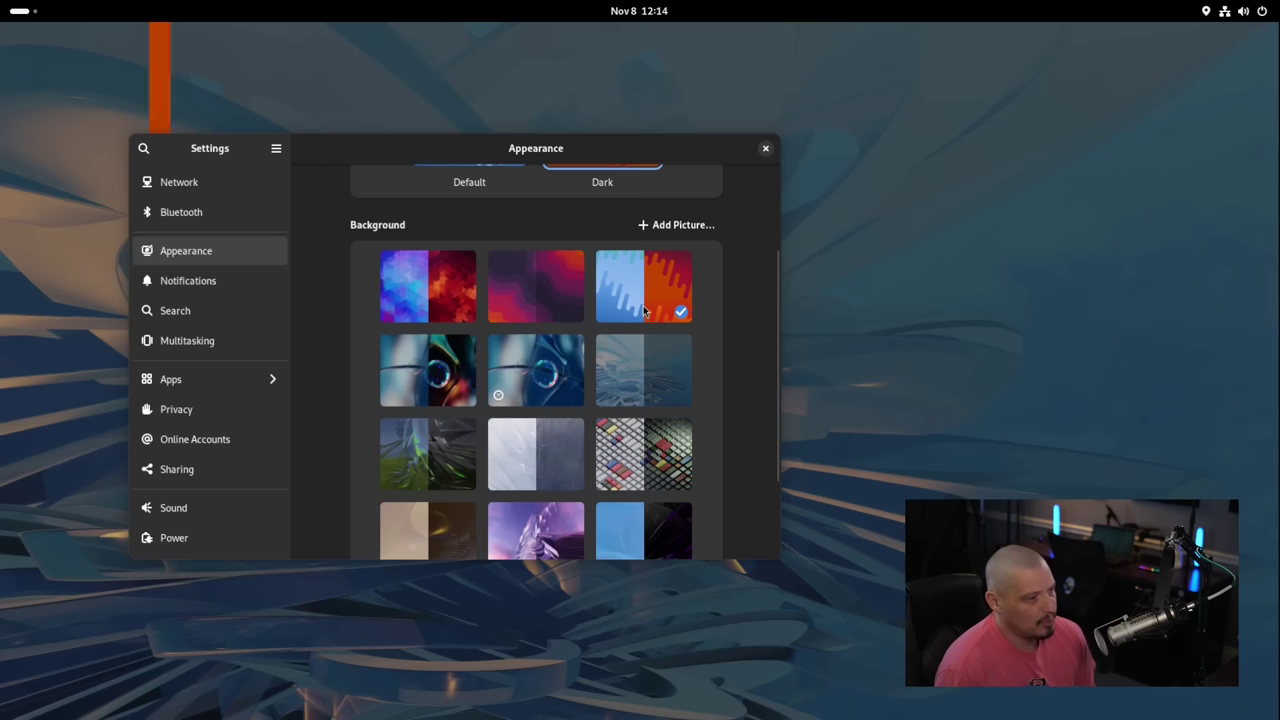
left_click_drag(476, 153, 524, 139)
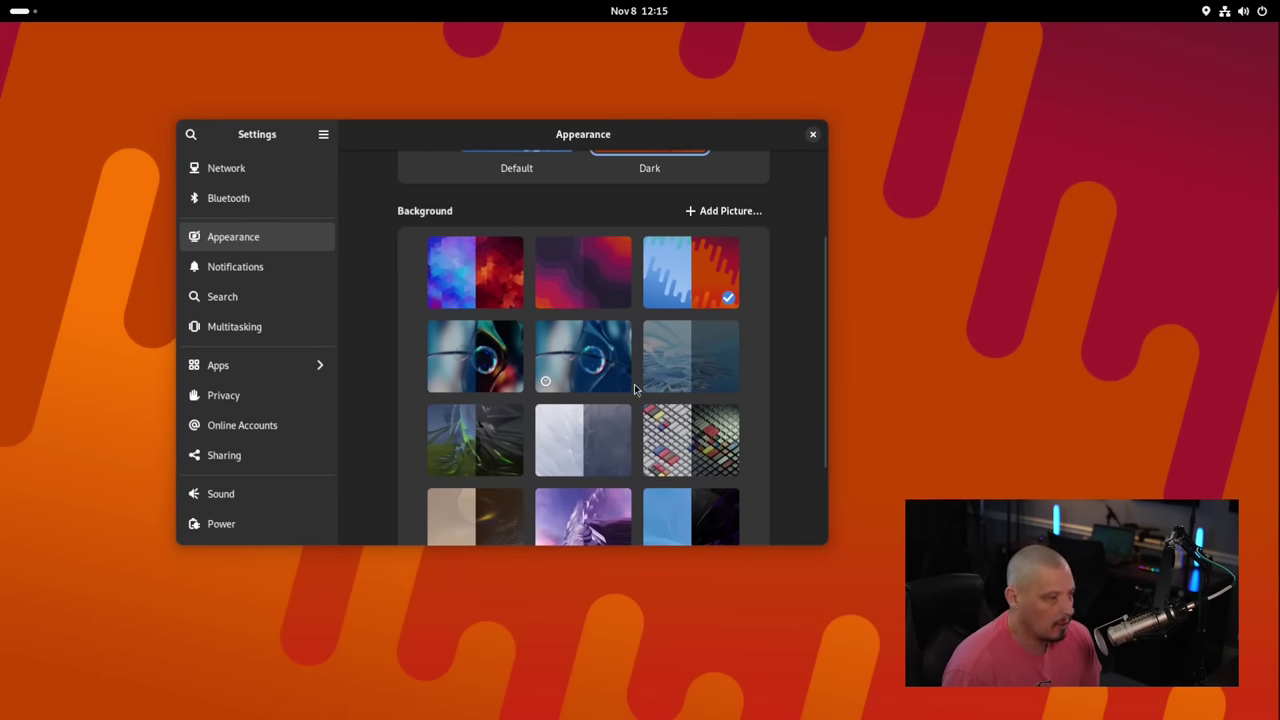
left_click(589, 372)
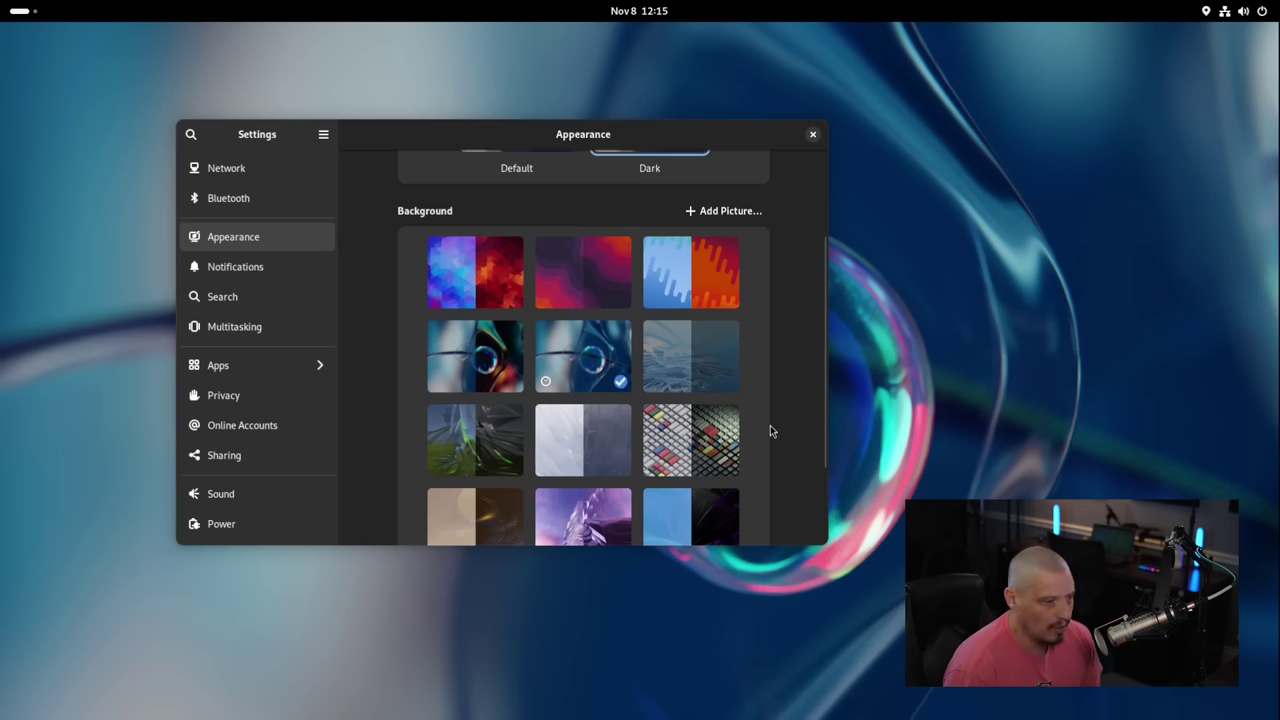
Step: After trying the keyboard keys wallpaper, apply the purple abstract one and close Settings
scroll(770, 424, "down", 2)
scroll(700, 360, "down", 1)
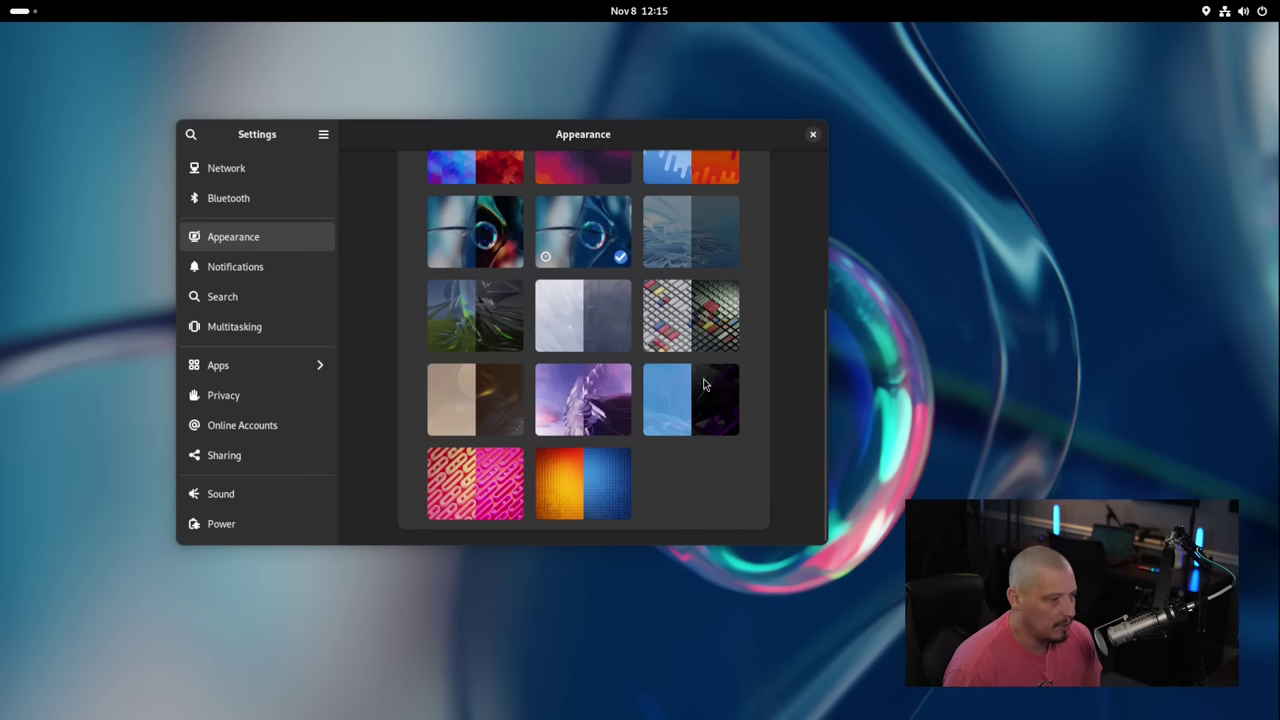
left_click(697, 312)
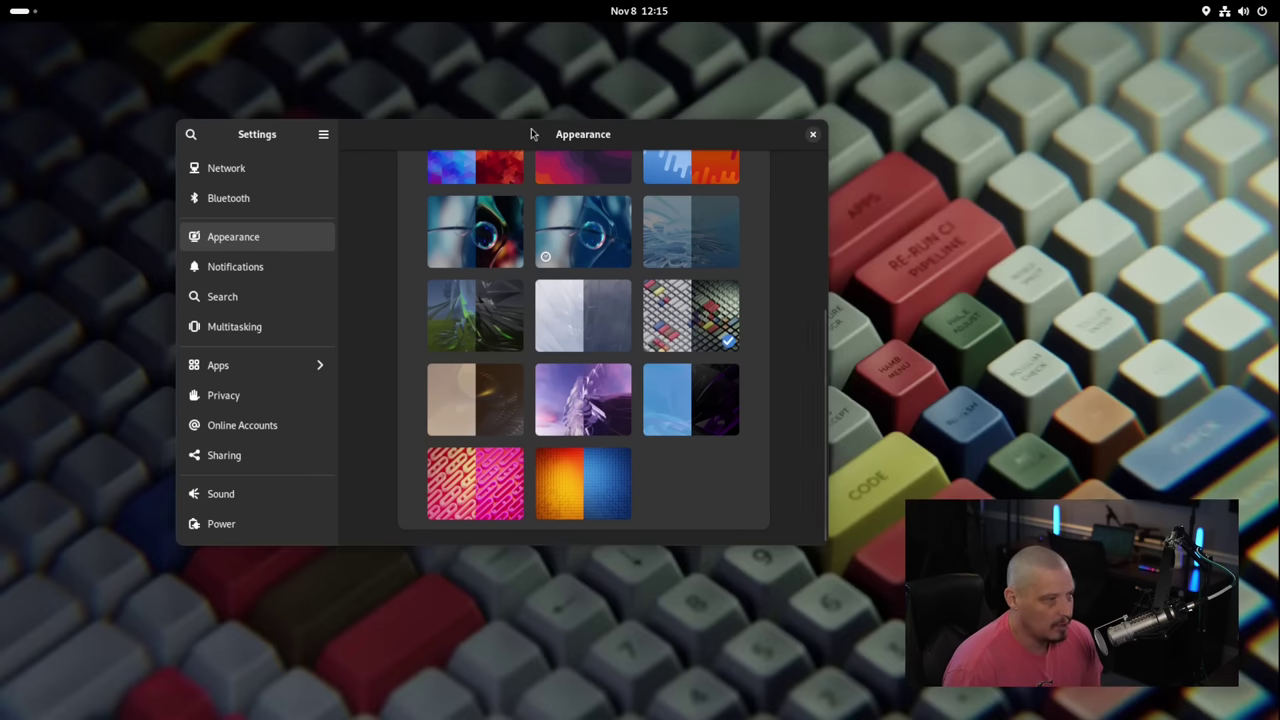
left_click_drag(656, 133, 528, 106)
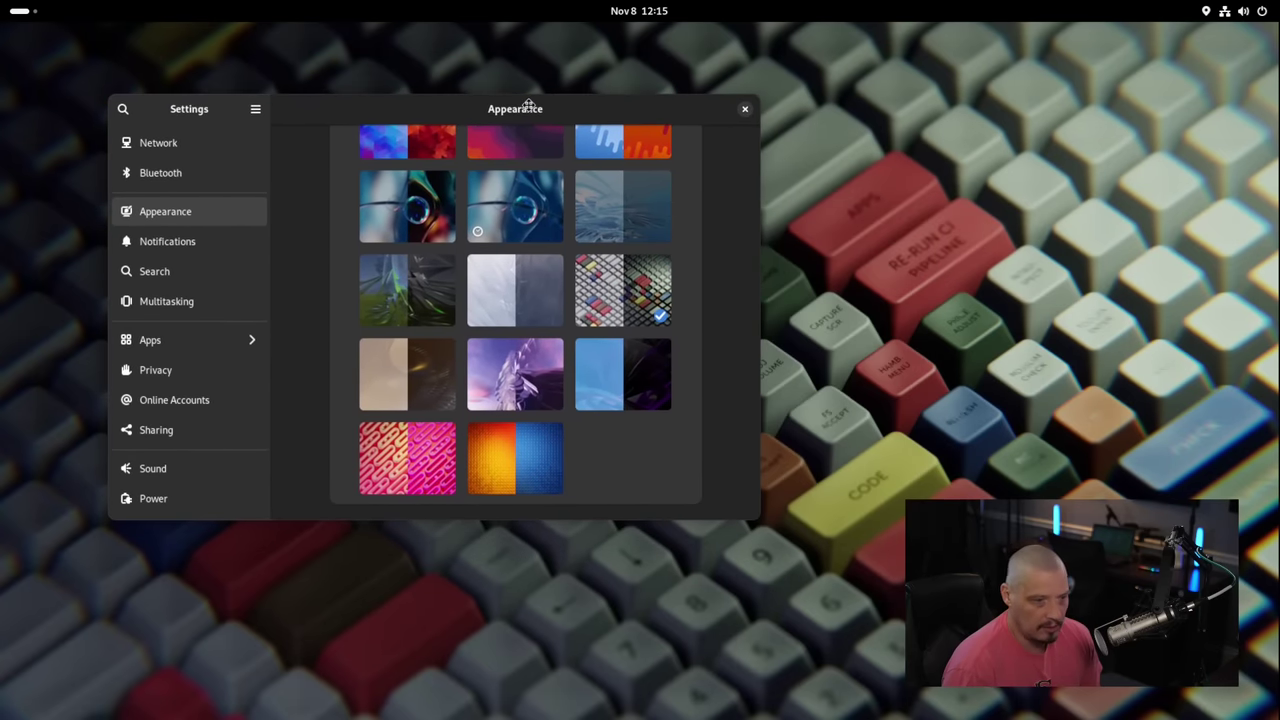
left_click(510, 380)
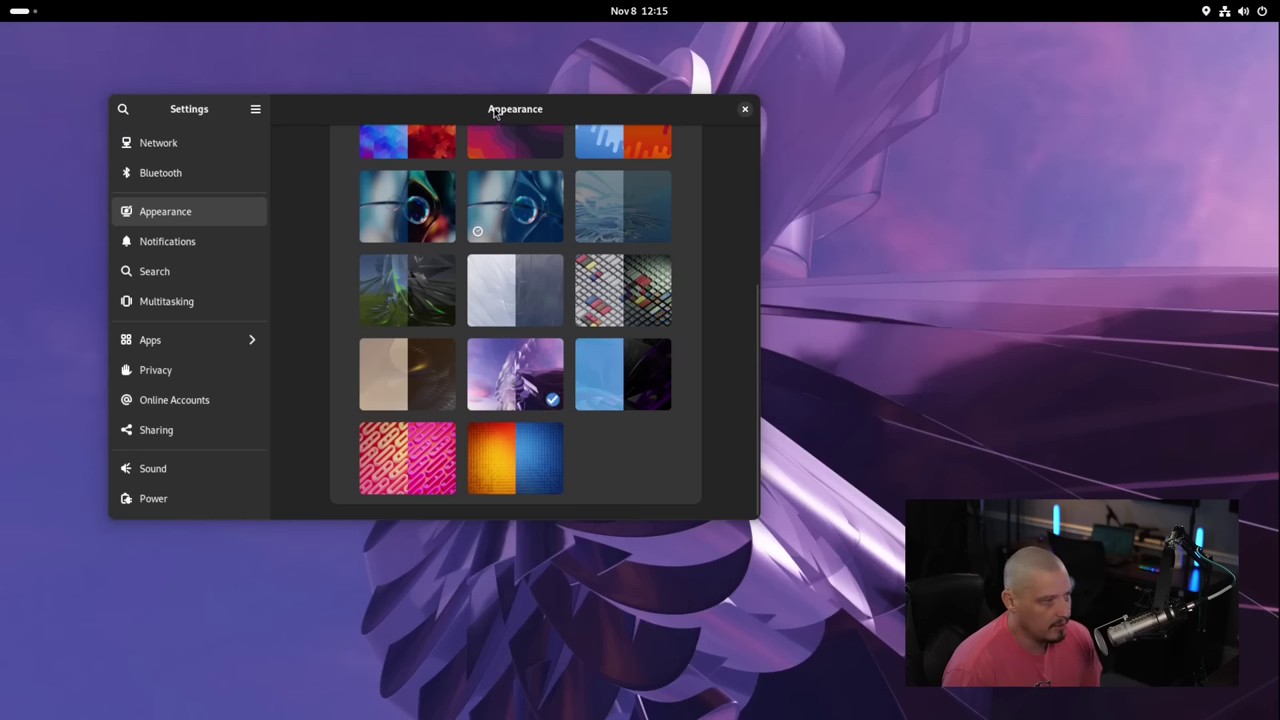
left_click_drag(492, 109, 642, 120)
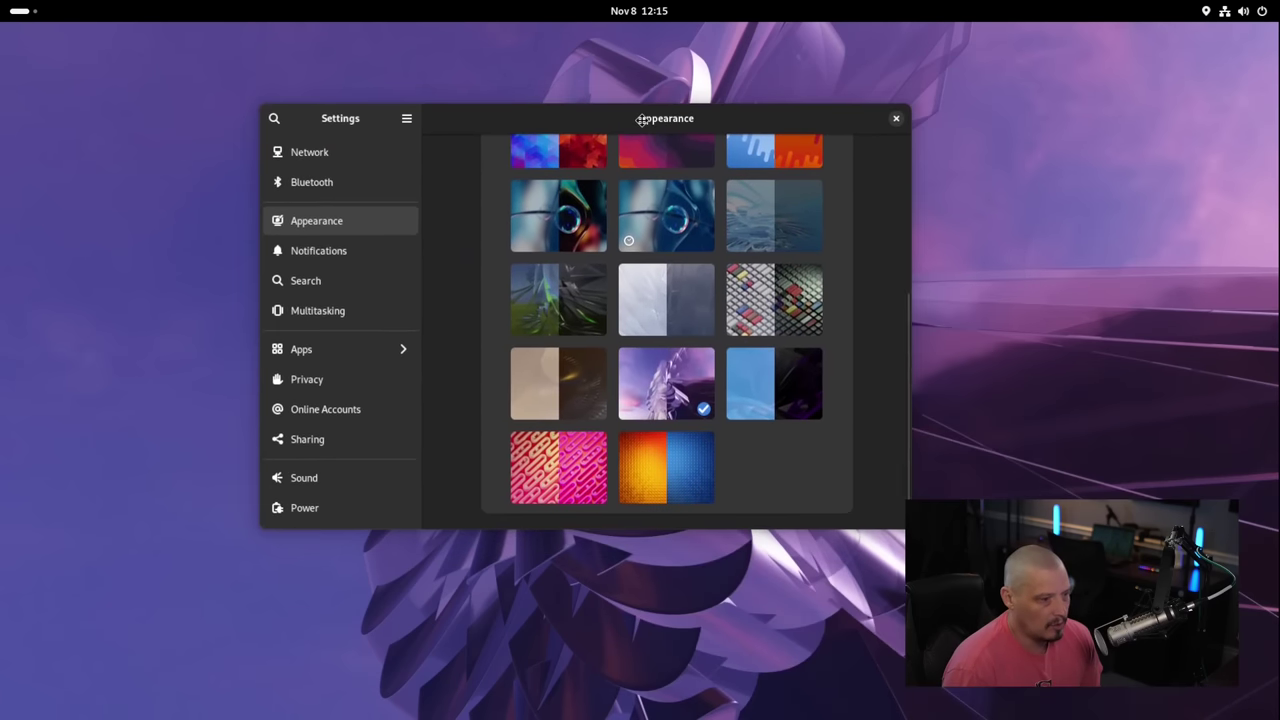
left_click(895, 120)
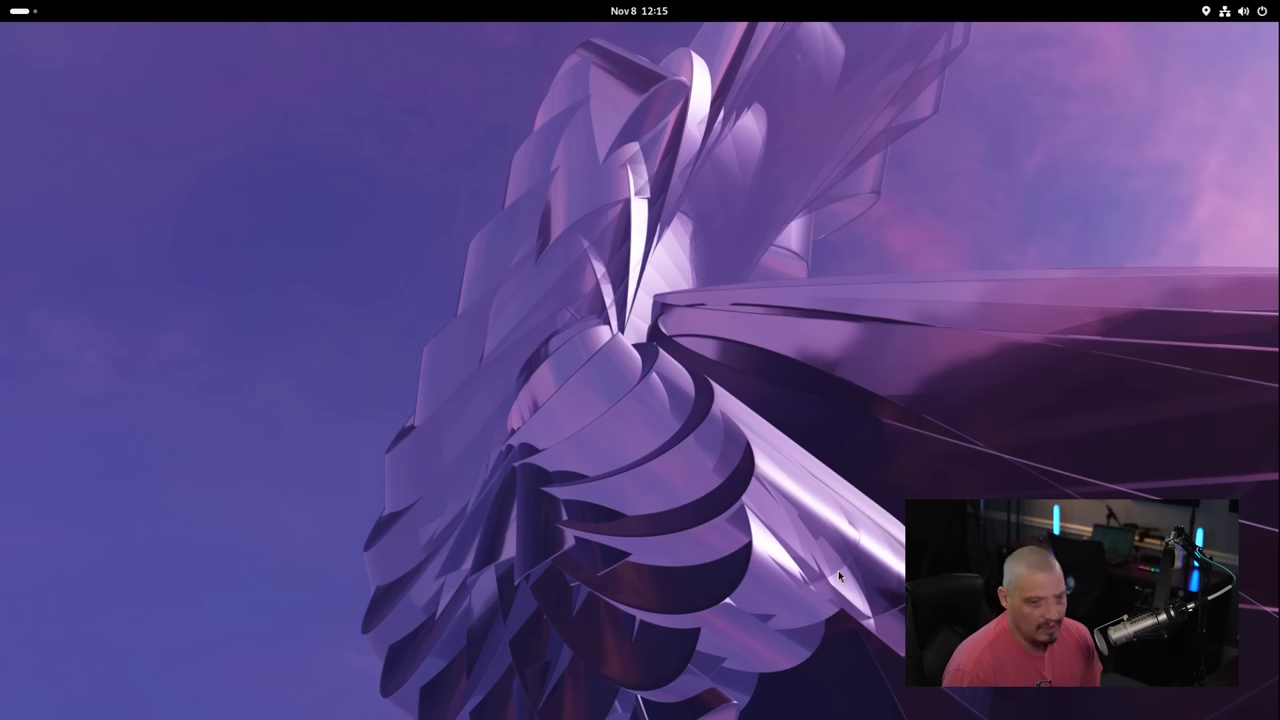